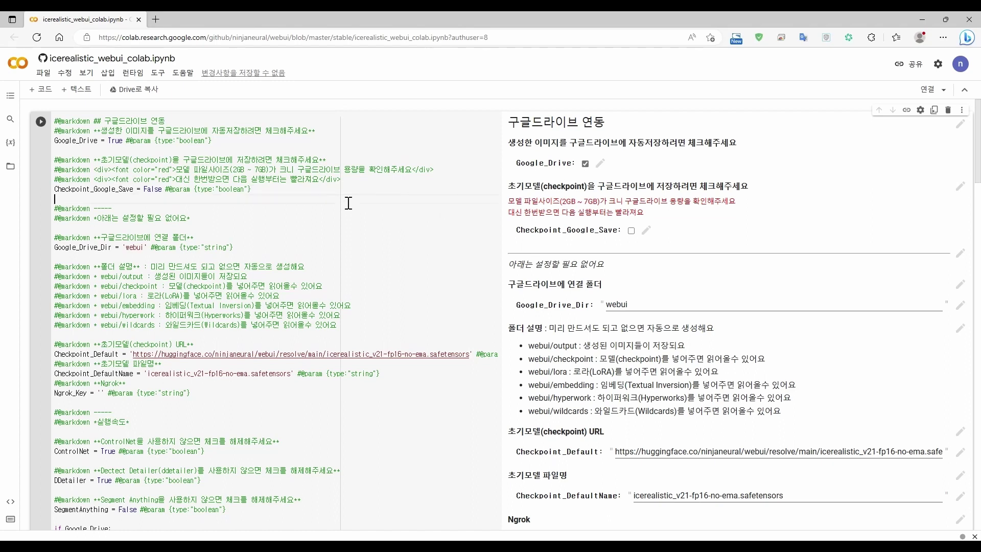
# Step: Run the notebook's setup cell despite the third-party warning and grant it access to the Google Drive account
pyautogui.click(41, 123)
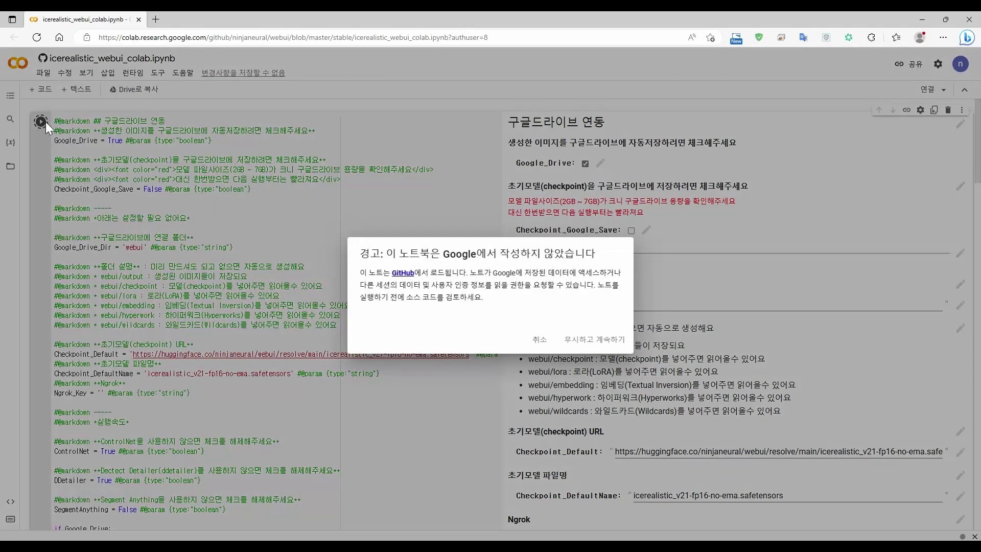
pyautogui.click(583, 340)
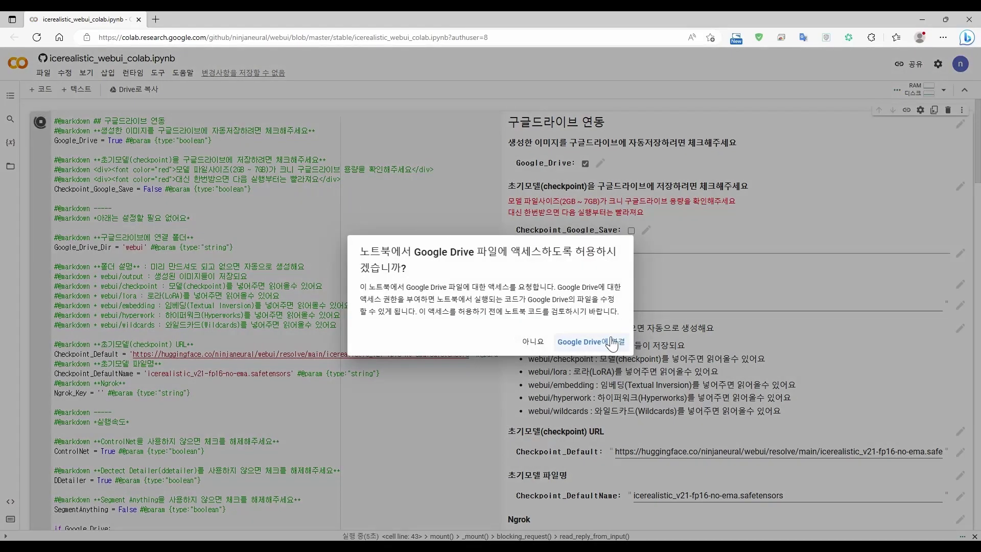
pyautogui.click(612, 339)
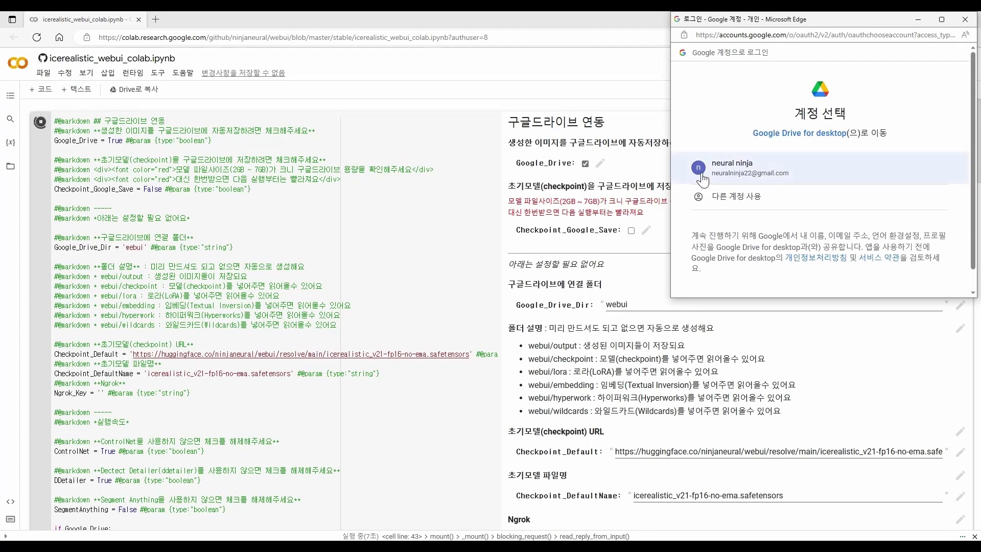
pyautogui.click(701, 180)
pyautogui.scroll(-3, 826, 217)
pyautogui.scroll(-5, 828, 217)
pyautogui.click(870, 233)
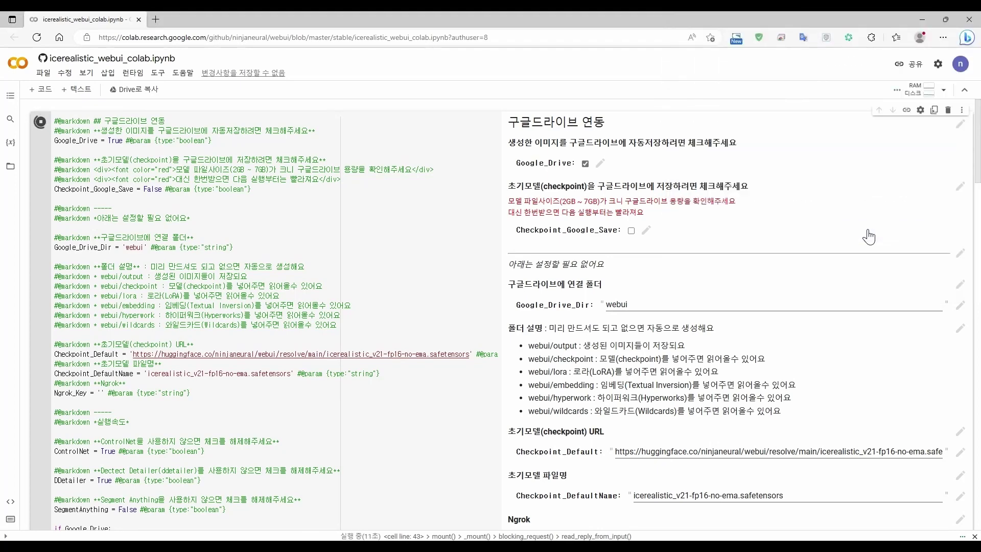
# Step: Open the Stable Diffusion WebUI through the public gradio.live link in the cell's output
pyautogui.scroll(-8, 387, 207)
pyautogui.scroll(-20, 387, 207)
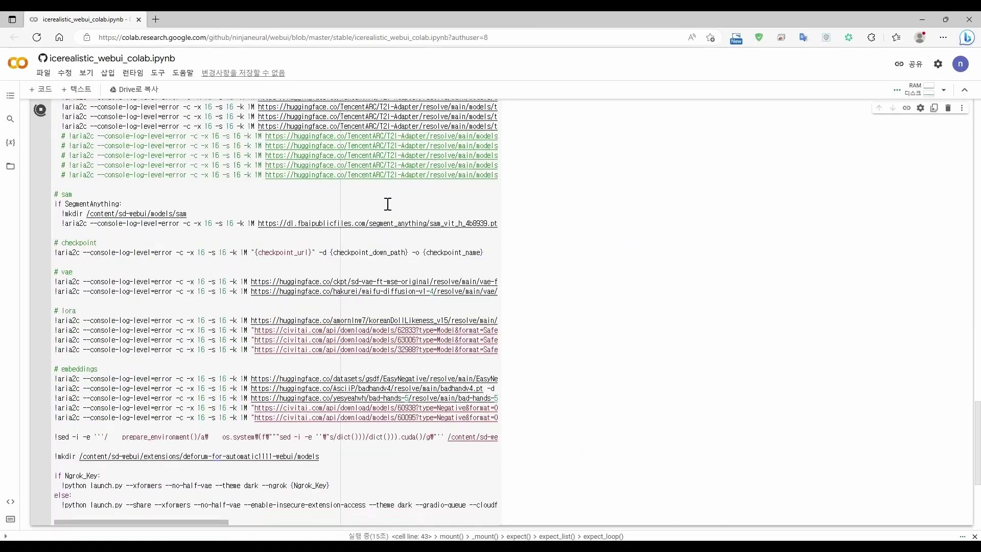
pyautogui.scroll(-5, 388, 204)
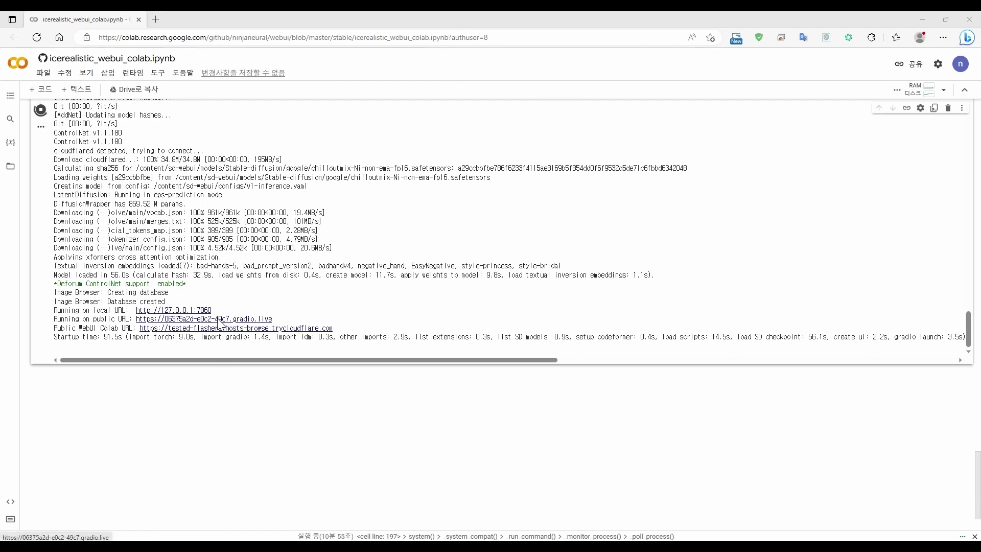
pyautogui.click(159, 321)
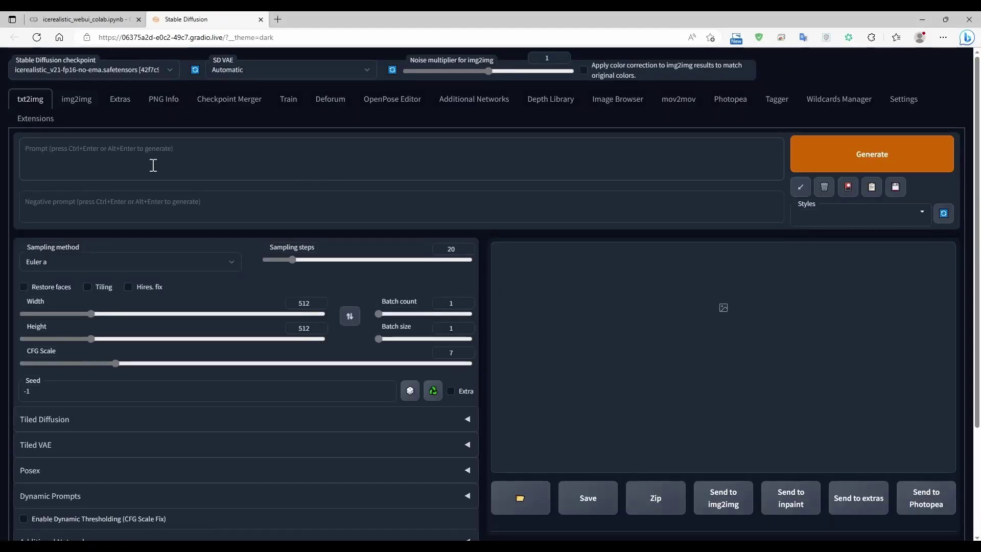
# Step: Look through the available Stable Diffusion checkpoints and the SD VAE choices
pyautogui.click(153, 165)
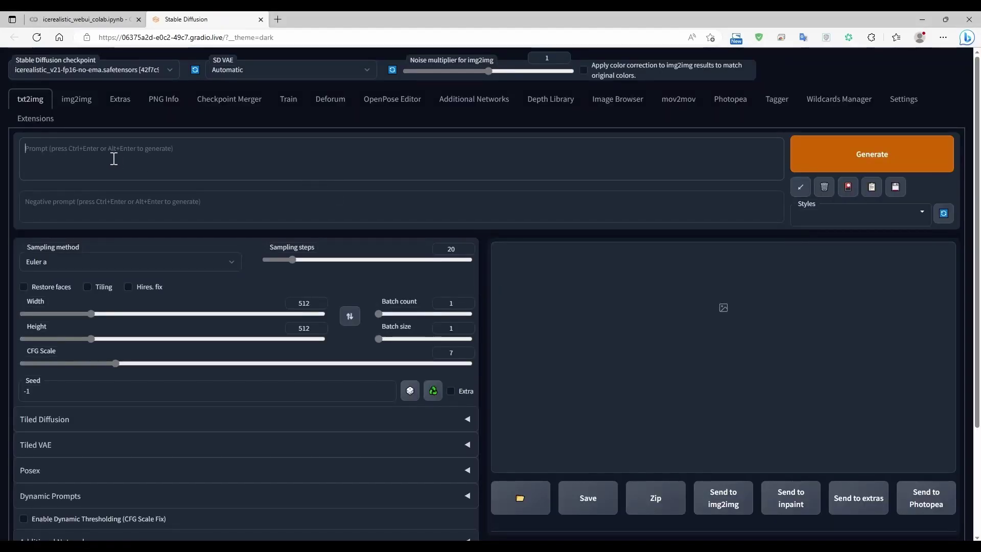
pyautogui.click(96, 71)
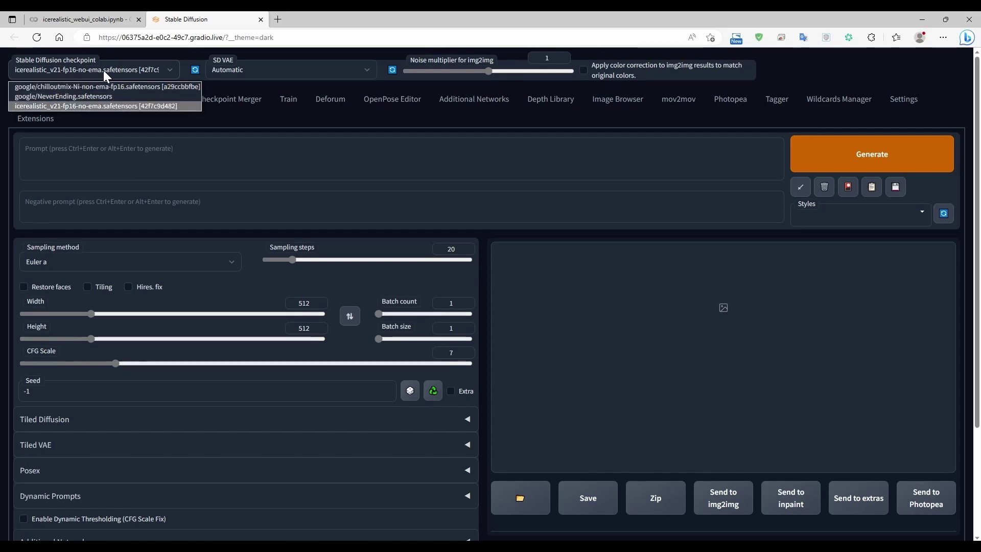
pyautogui.click(226, 68)
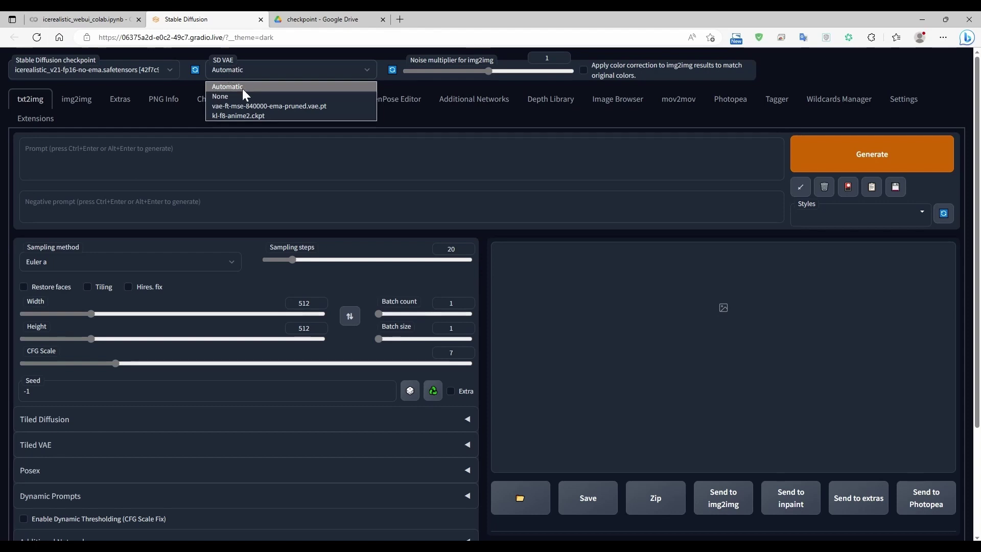
pyautogui.click(146, 71)
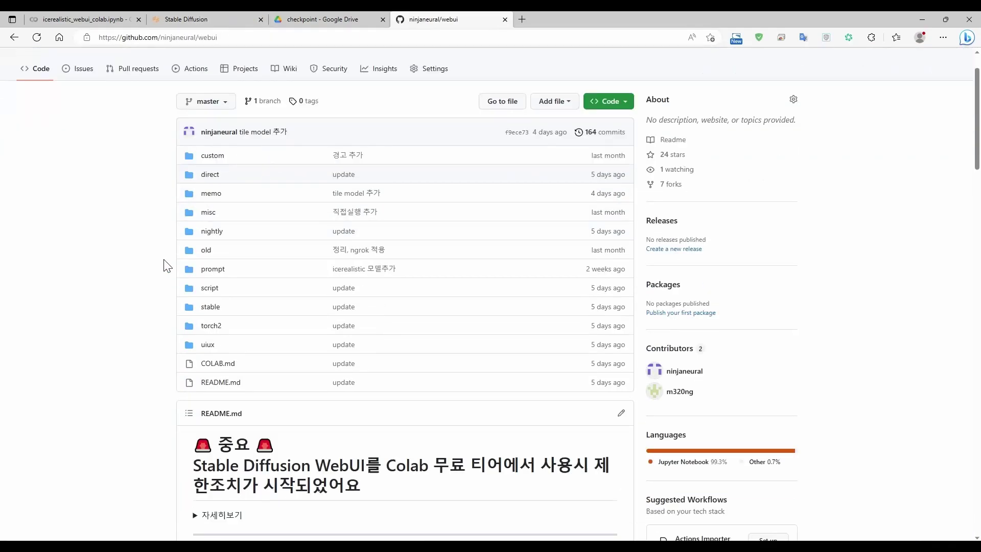
# Step: Check the VAE column of the ninjaneural/webui README model table, then review the WebUI's SD VAE choices
pyautogui.scroll(-10, 167, 266)
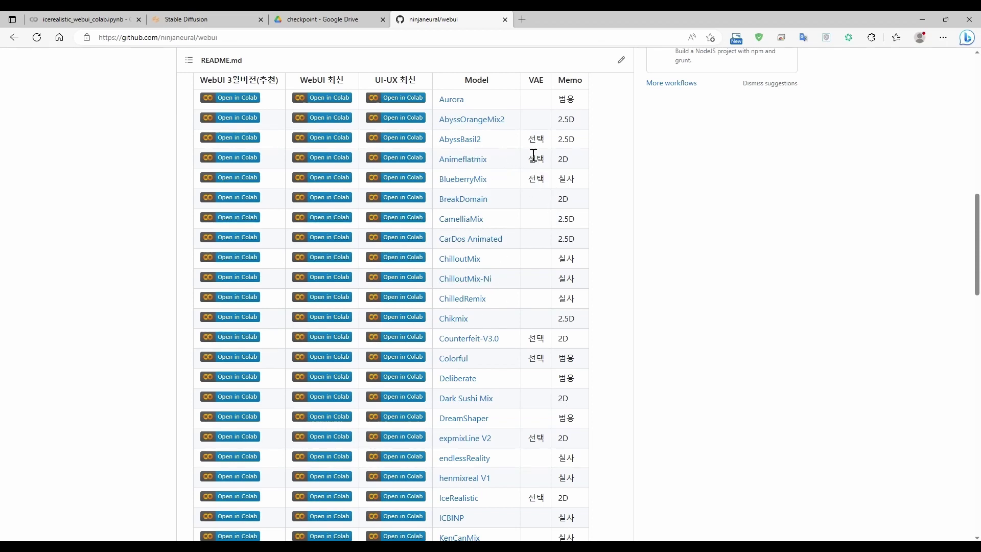
pyautogui.click(204, 19)
pyautogui.click(246, 71)
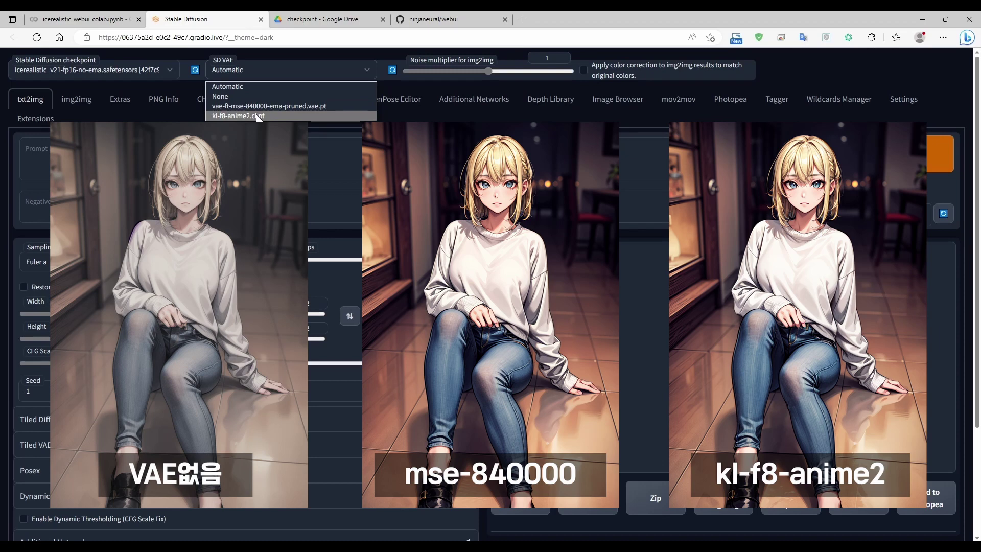
# Step: Enter "girl, jean, t-shirt" as the positive prompt
pyautogui.click(194, 174)
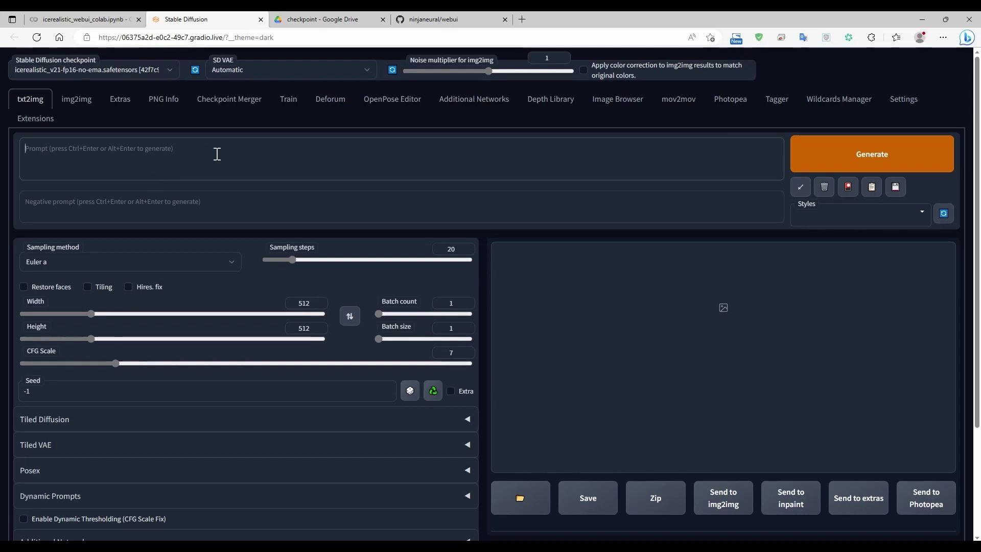
pyautogui.write('girl,')
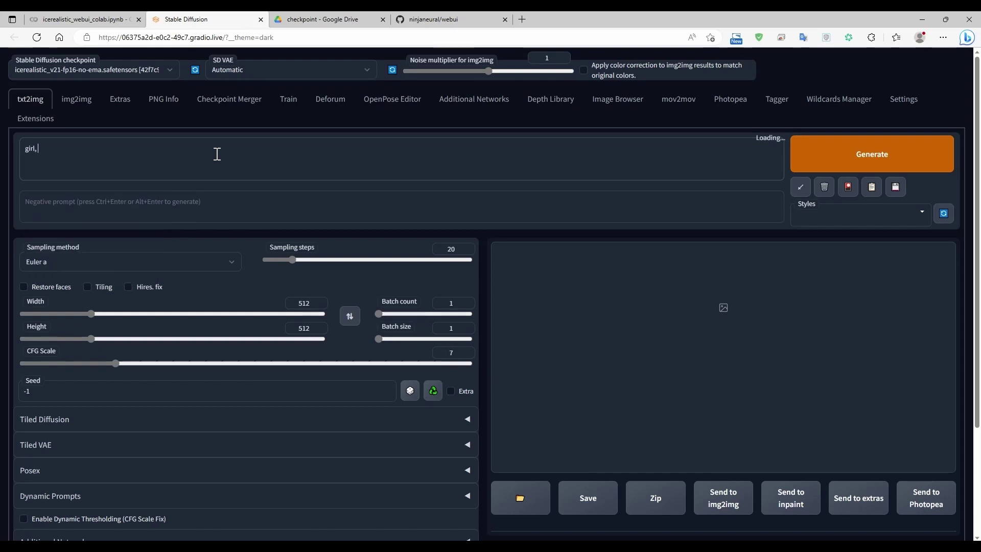
pyautogui.write(' j')
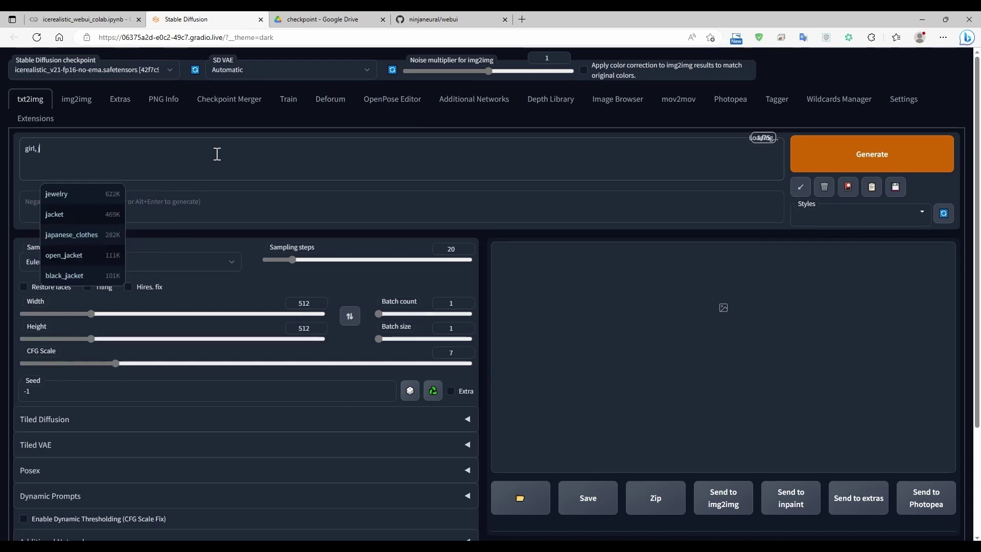
pyautogui.write('ean, t-shirt')
pyautogui.press('Escape')
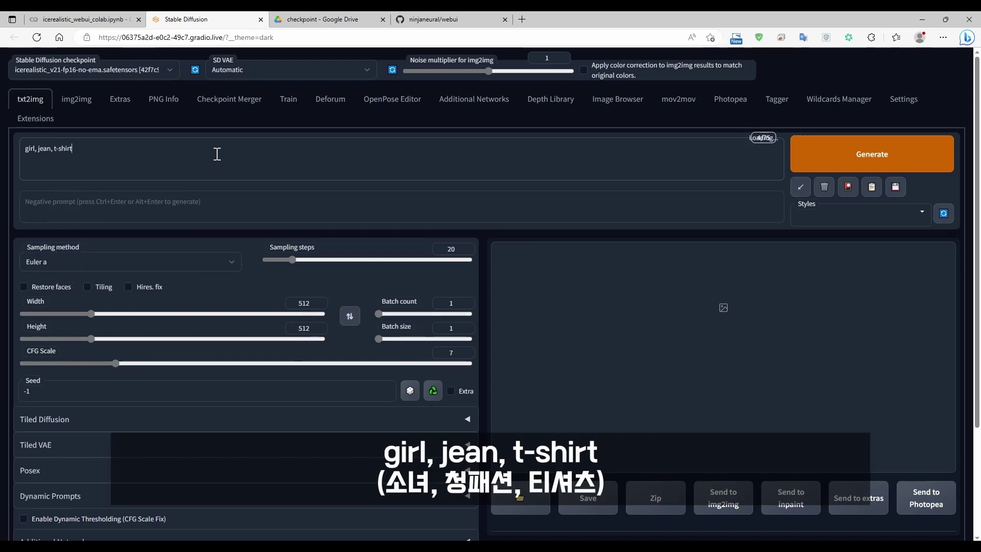
# Step: Replace the positive prompt with "A girl wearing jeans and a white t-shirt is walking down the street."
pyautogui.hotkey('shift', 'Left')
pyautogui.hotkey('shift', 'Left')
pyautogui.hotkey('shift', 'Left')
pyautogui.hotkey('shift', 'Left')
pyautogui.hotkey('shift', 'Left')
pyautogui.hotkey('shift', 'Left')
pyautogui.hotkey('shift', 'Left')
pyautogui.hotkey('shift', 'Left')
pyautogui.hotkey('shift', 'Left')
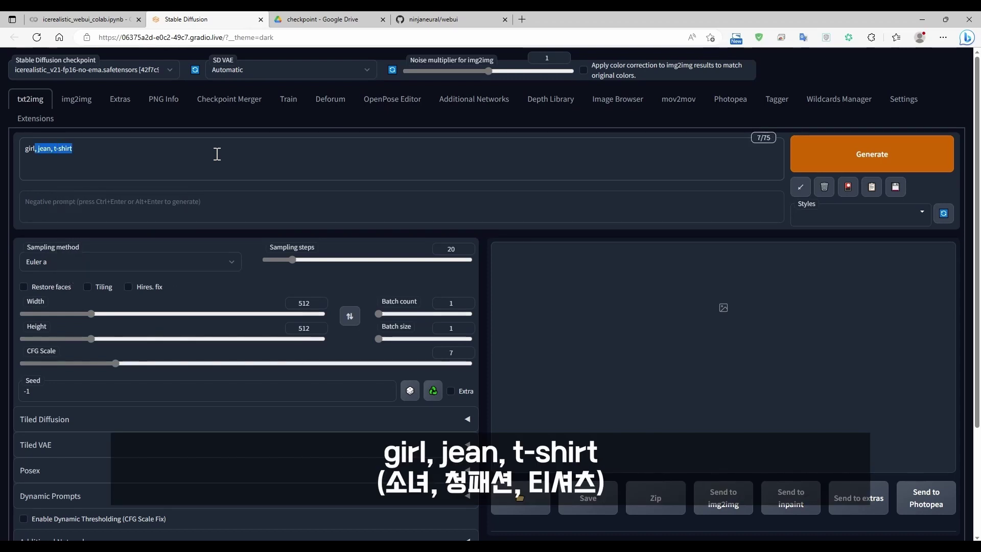
pyautogui.write('A girl wearing jeans and a white t-shirt is walking down the street.')
pyautogui.hotkey('shift', 'Left')
pyautogui.hotkey('shift', 'Left')
pyautogui.hotkey('shift', 'Left')
pyautogui.hotkey('shift', 'Left')
pyautogui.hotkey('shift', 'Left')
pyautogui.hotkey('shift', 'Left')
pyautogui.hotkey('shift', 'Left')
pyautogui.hotkey('shift', 'Left')
pyautogui.hotkey('shift', 'Left')
pyautogui.hotkey('shift', 'Left')
pyautogui.hotkey('shift', 'Left')
pyautogui.hotkey('shift', 'Left')
pyautogui.hotkey('shift', 'Left')
pyautogui.hotkey('shift', 'Left')
pyautogui.hotkey('shift', 'Left')
pyautogui.hotkey('shift', 'Left')
pyautogui.hotkey('shift', 'Left')
pyautogui.hotkey('shift', 'Left')
pyautogui.hotkey('shift', 'Left')
pyautogui.hotkey('shift', 'Left')
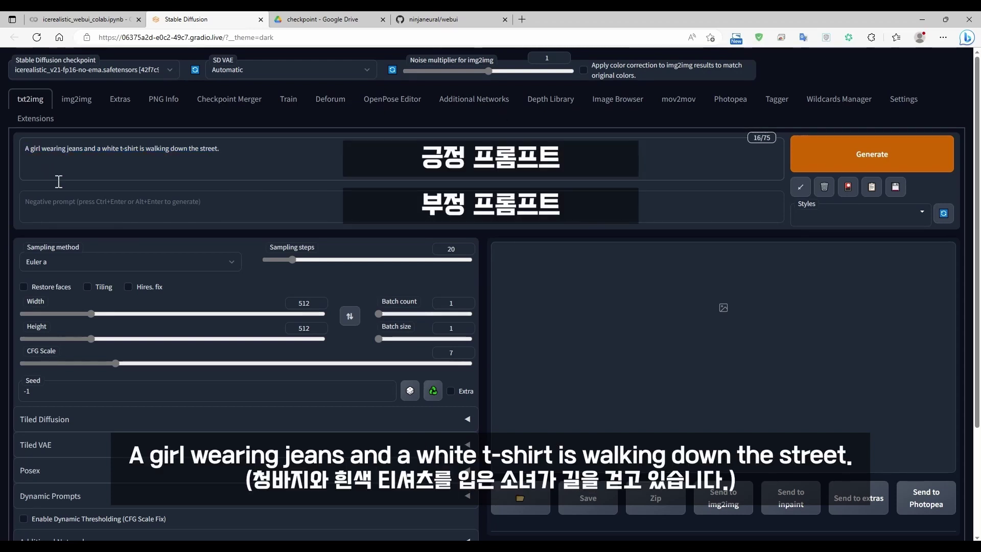
# Step: Enter "necklace," in the negative prompt using the tag autocompletion
pyautogui.click(59, 200)
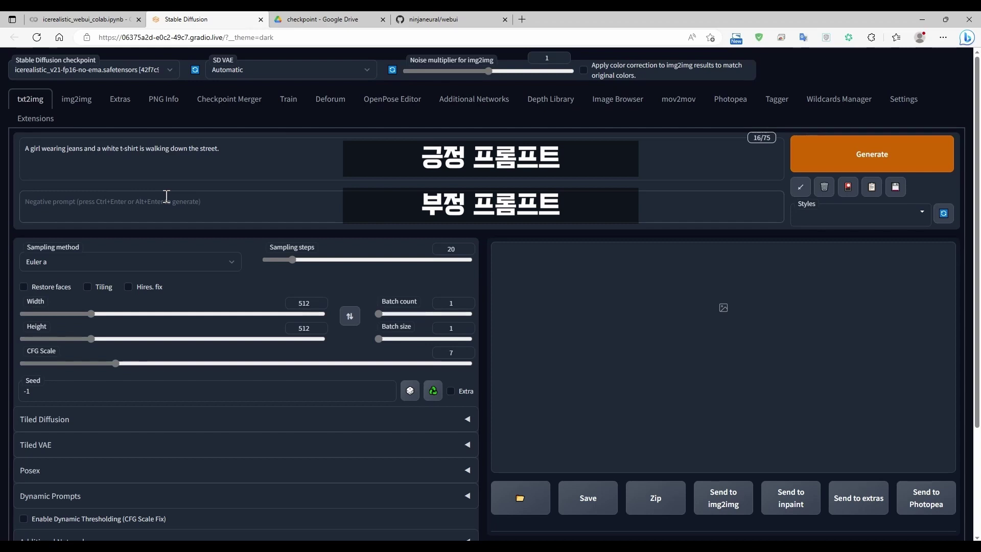
pyautogui.write('nec')
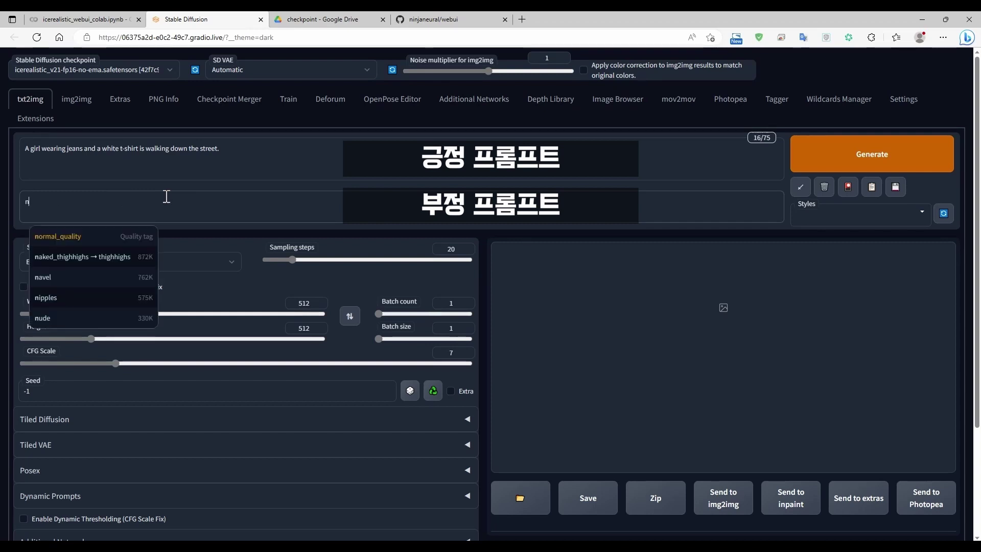
pyautogui.press('Down')
pyautogui.press('Down')
pyautogui.press('Down')
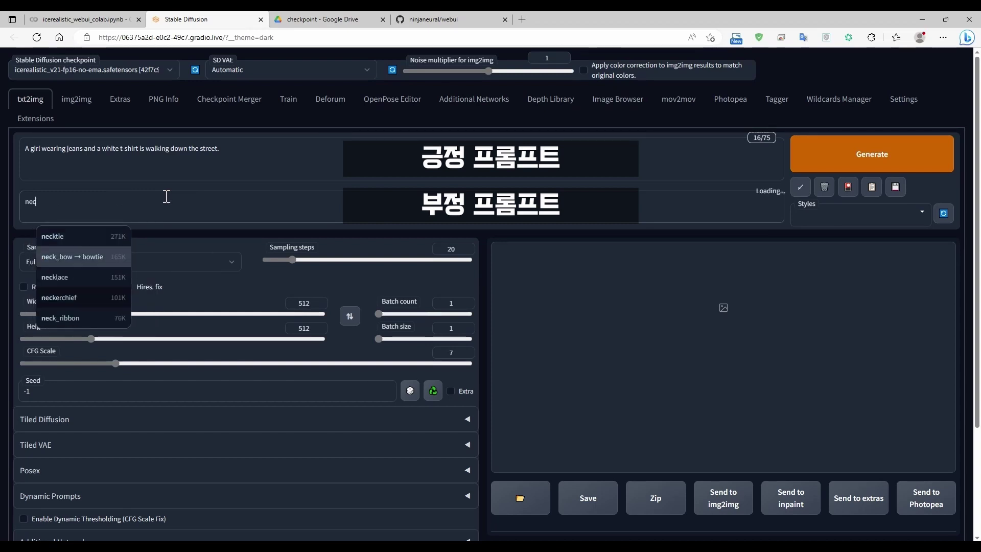
pyautogui.press('Return')
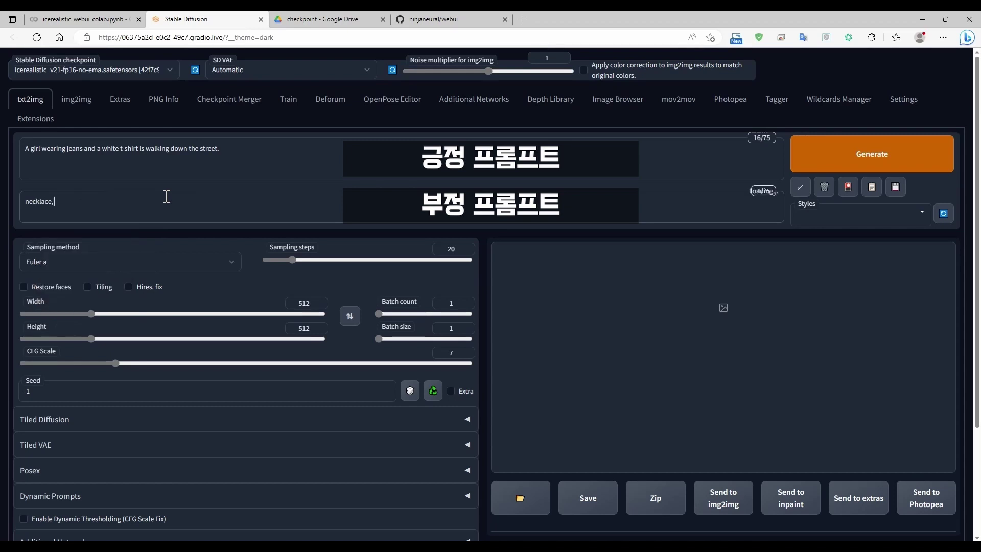
# Step: Insert the quality tags "masterpiece, best quality," at the start of the positive prompt
pyautogui.click(89, 155)
pyautogui.press('Home')
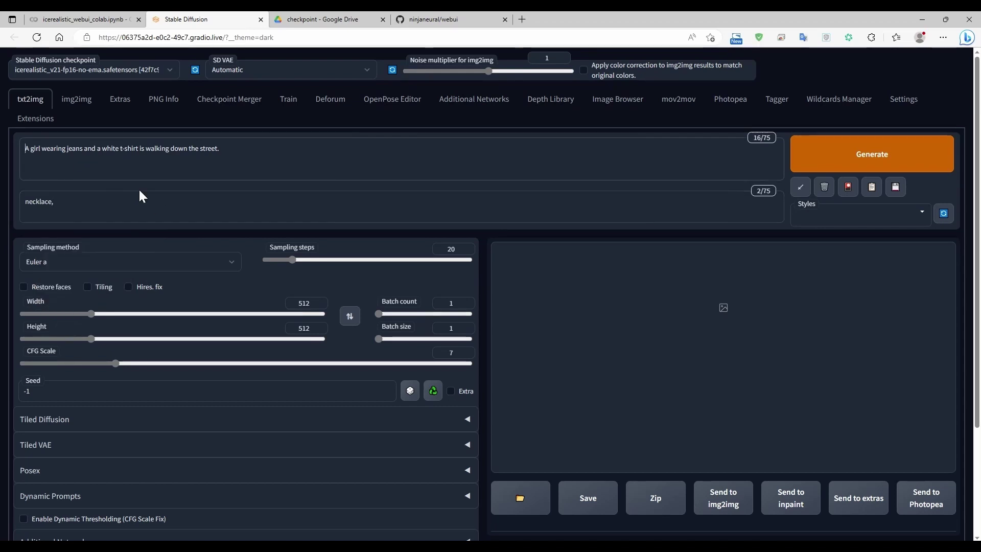
pyautogui.write('mast')
pyautogui.press('Return')
pyautogui.write('best')
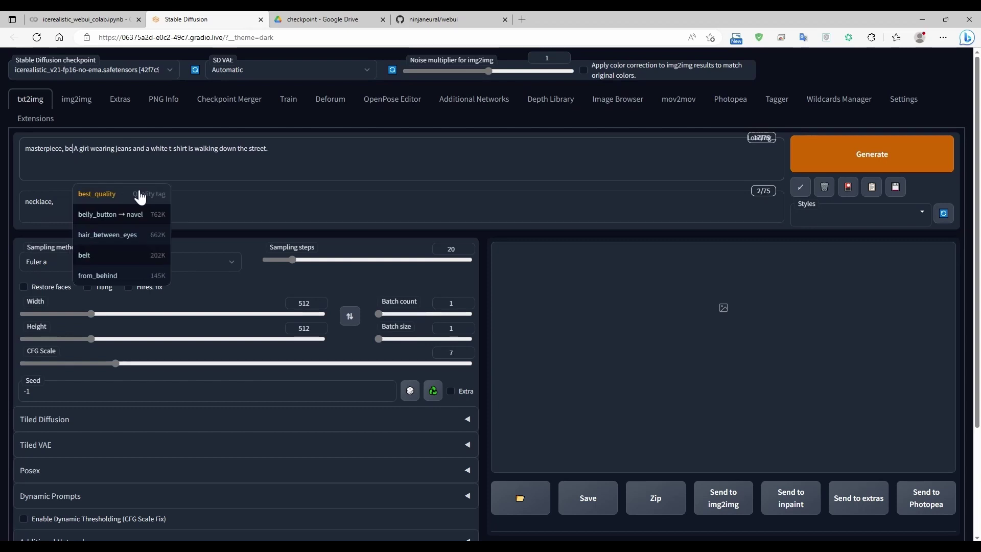
pyautogui.press('Return')
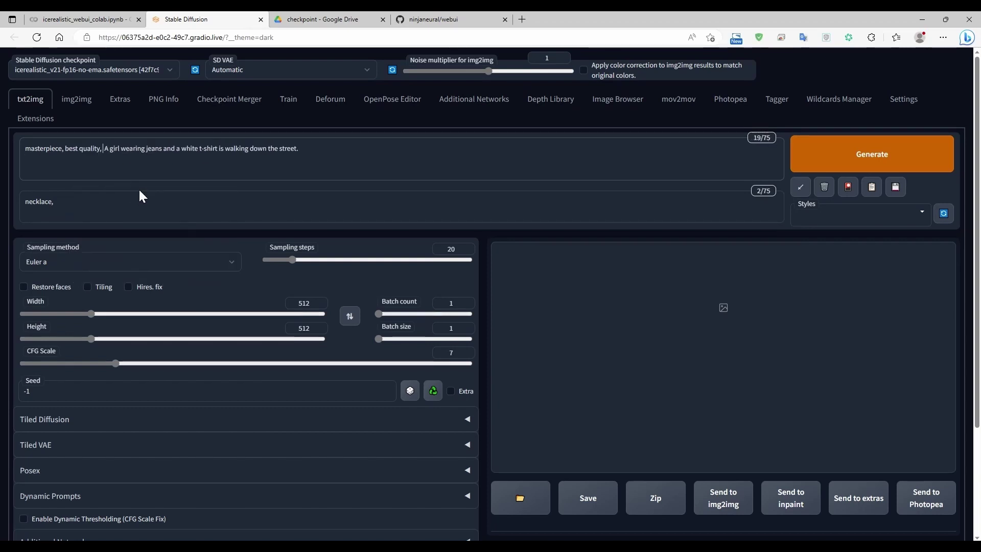
# Step: Insert "worst quality, low quality," at the start of the negative prompt and append "nsfw," after necklace
pyautogui.click(117, 207)
pyautogui.press('Home')
pyautogui.write('wor')
pyautogui.press('Return')
pyautogui.write('low')
pyautogui.press('Return')
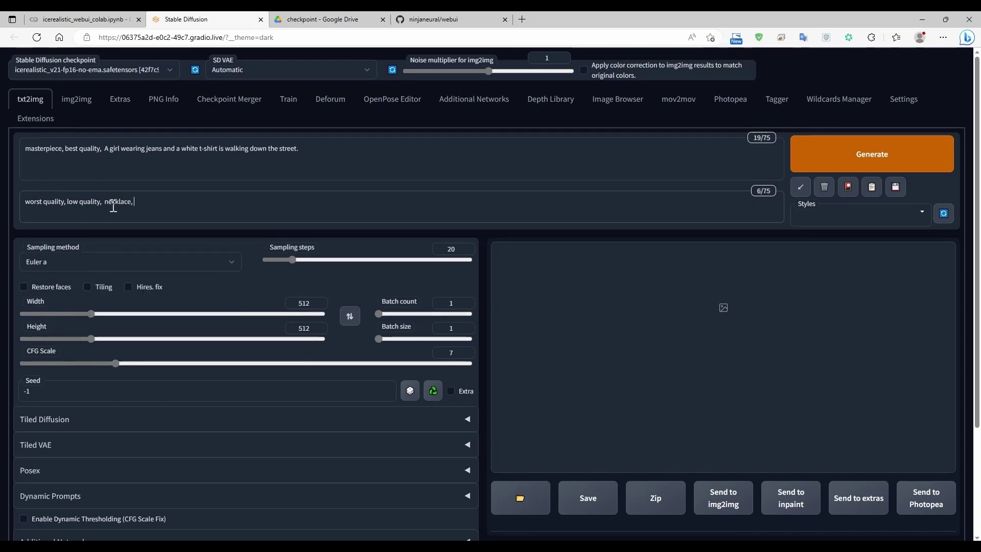
pyautogui.write('nsfw')
pyautogui.press('Return')
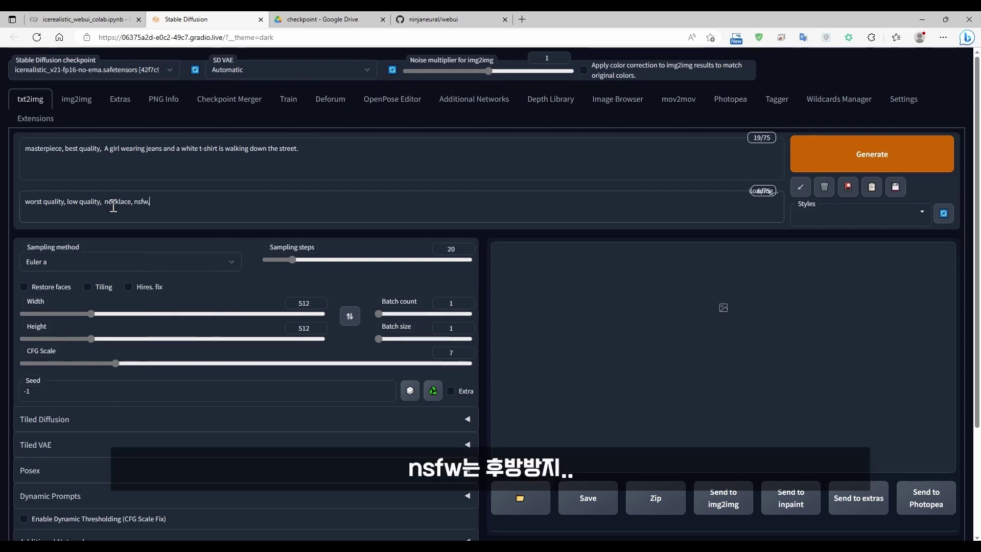
# Step: Generate an image from the prompts and inspect it enlarged
pyautogui.click(872, 155)
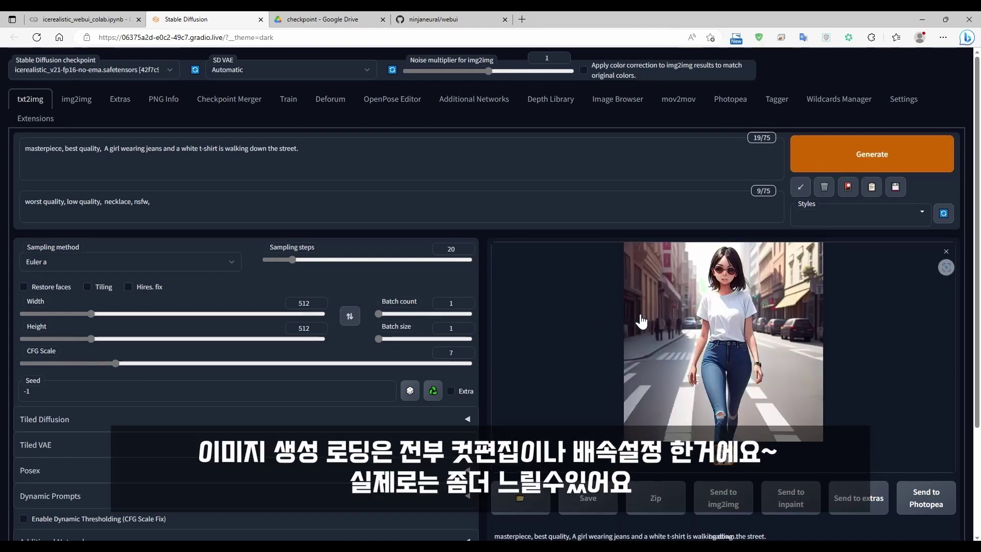
pyautogui.click(642, 320)
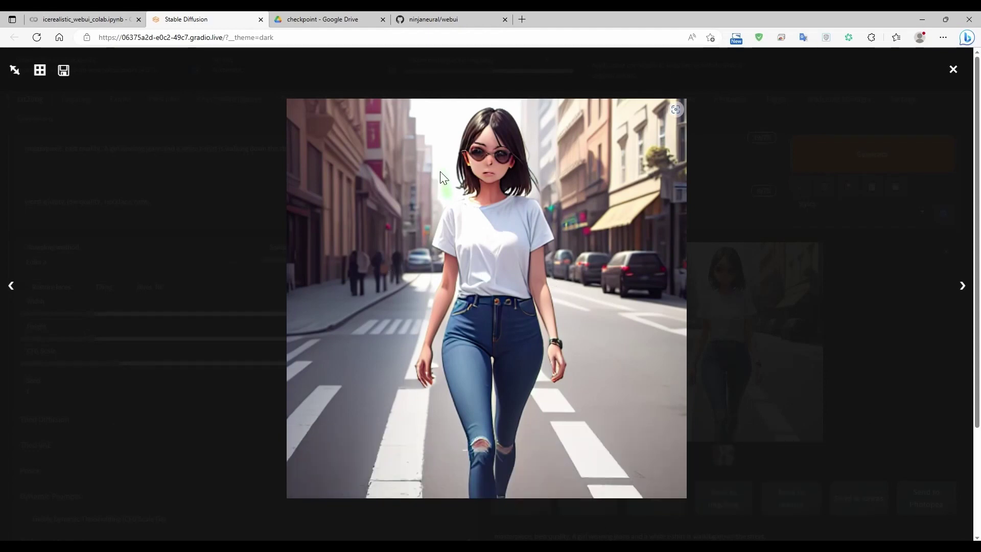
pyautogui.click(331, 212)
# Step: Set the SD VAE to vae-ft-mse-840000-ema-pruned.vae.pt, then generate a new image and inspect it enlarged
pyautogui.click(280, 62)
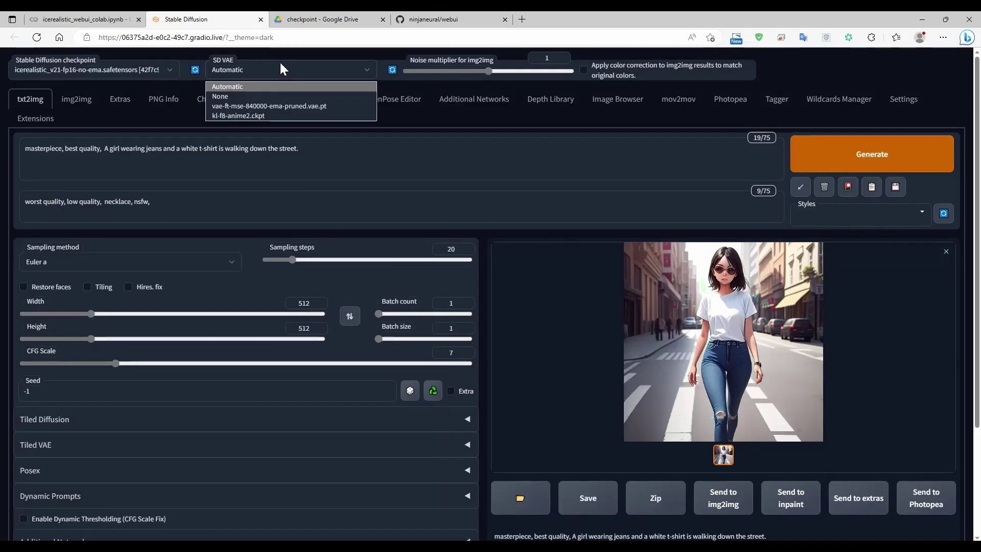
pyautogui.click(271, 105)
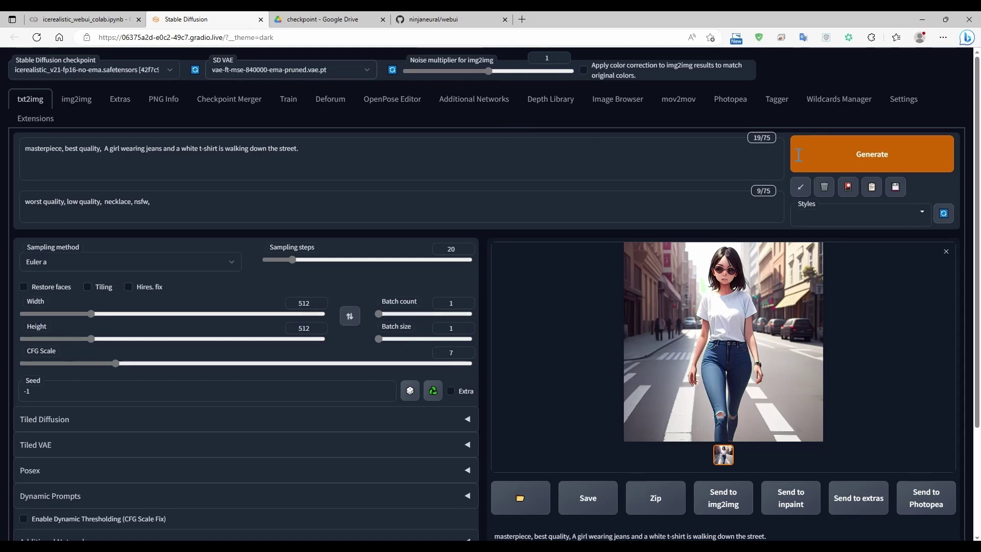
pyautogui.click(863, 160)
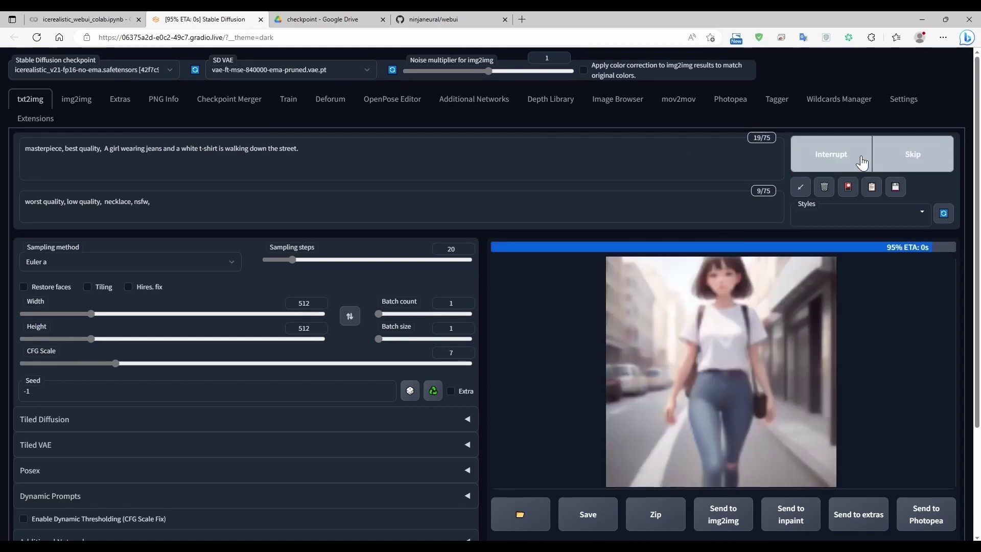
pyautogui.click(811, 301)
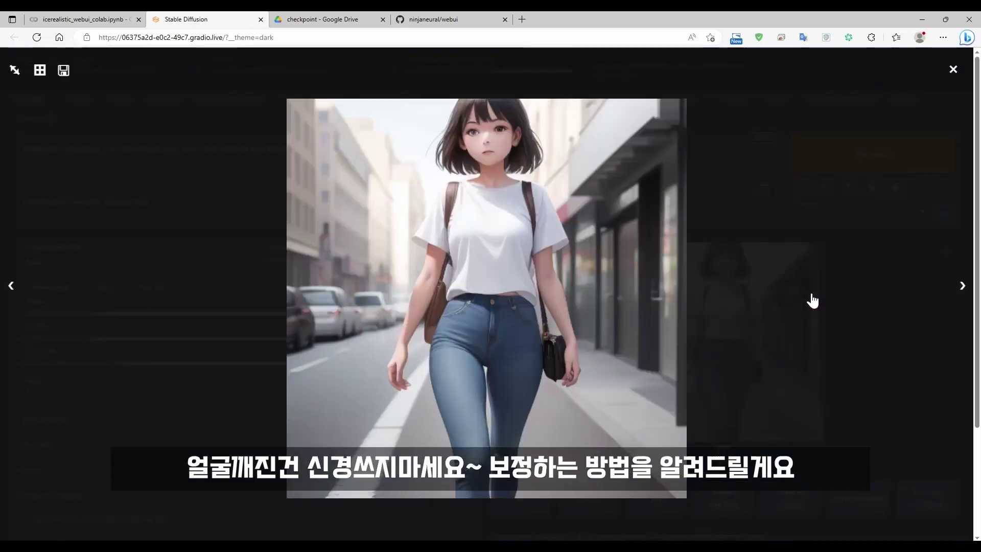
pyautogui.click(812, 301)
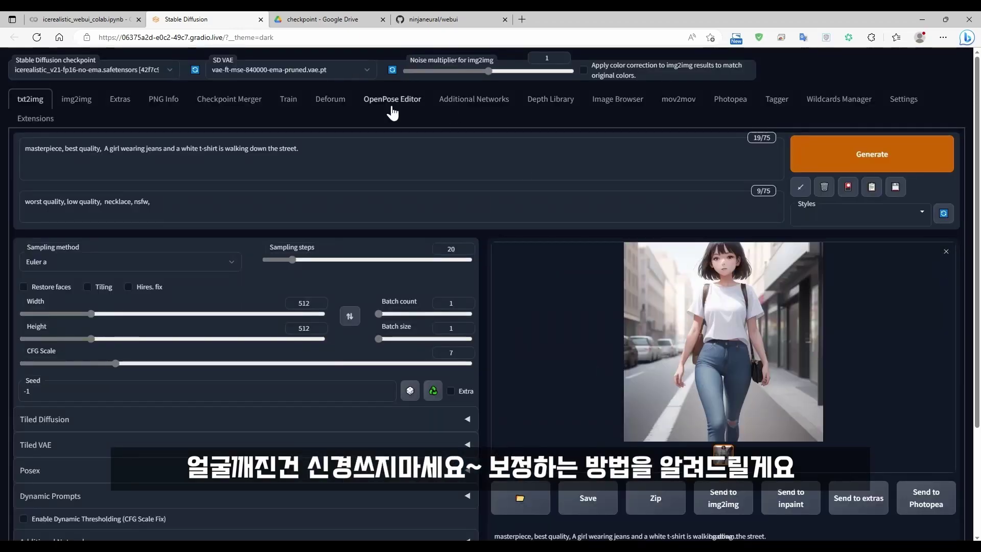
# Step: Set the SD VAE to kl-f8-anime2.ckpt, generate an image with it and inspect the result enlarged
pyautogui.click(330, 72)
pyautogui.click(283, 112)
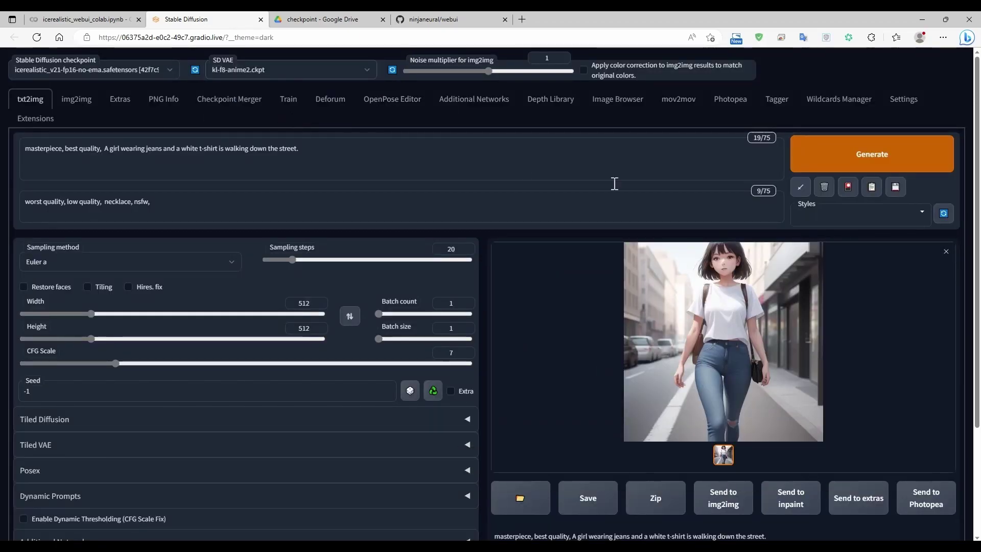
pyautogui.click(814, 167)
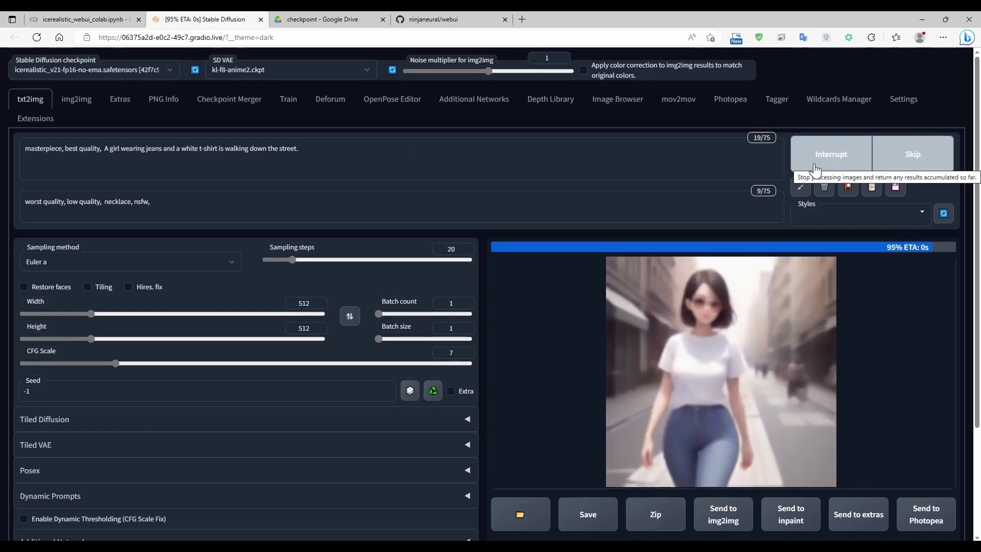
pyautogui.click(674, 318)
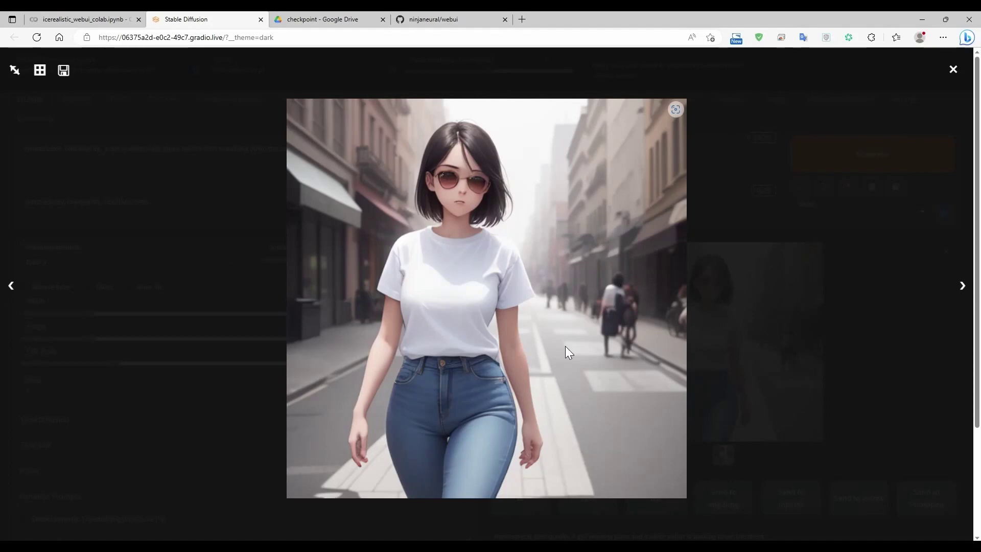
pyautogui.click(772, 312)
# Step: Insert "sunglasses," before nsfw in the negative prompt and generate a new image
pyautogui.click(145, 202)
pyautogui.write('sun,')
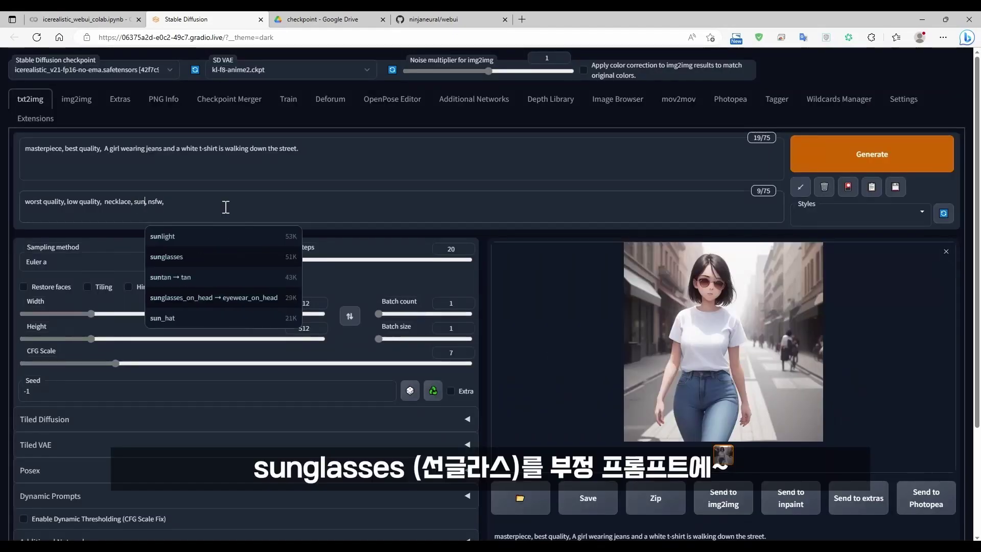
pyautogui.press('Down')
pyautogui.press('Tab')
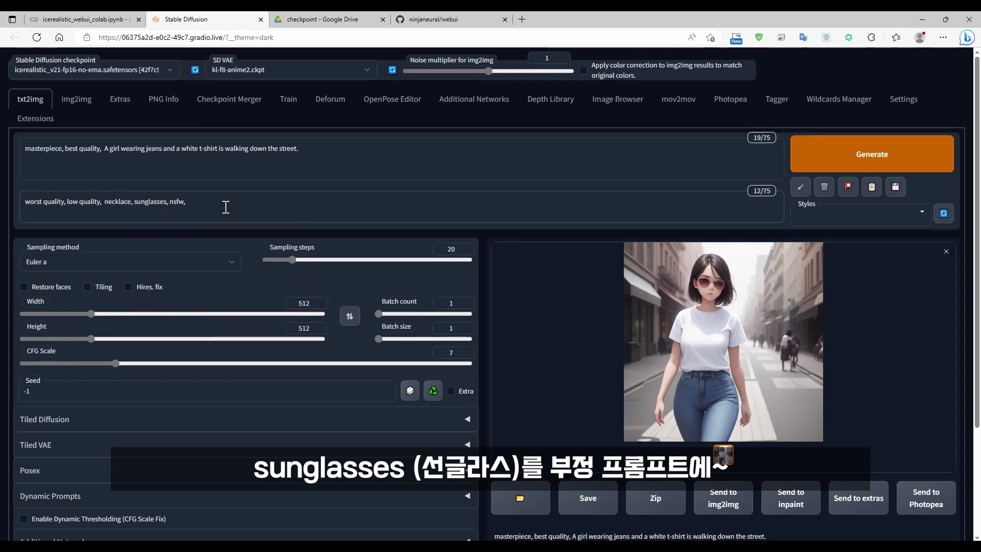
pyautogui.click(821, 151)
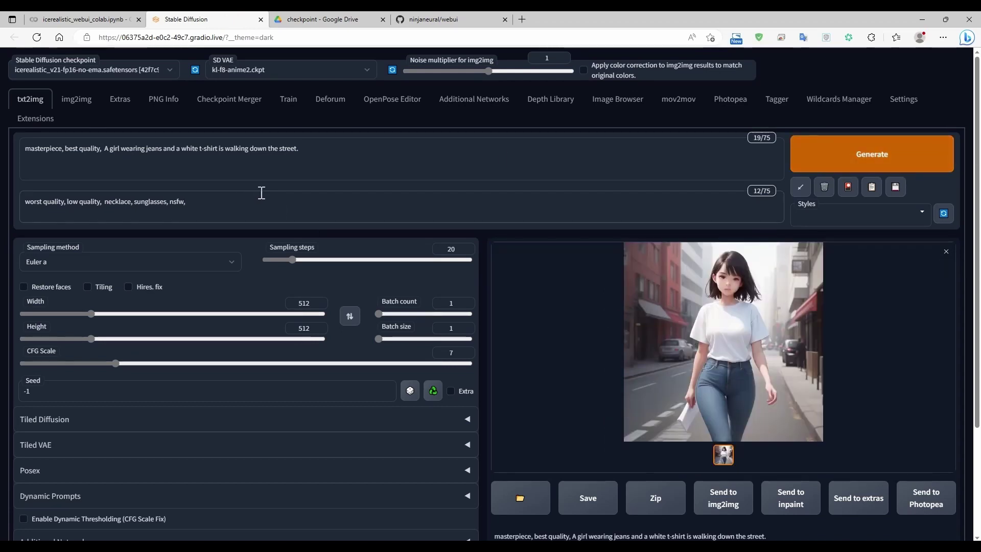
# Step: Generate one image with the sampling steps set to 1 and another with the steps set to 2
pyautogui.click(98, 261)
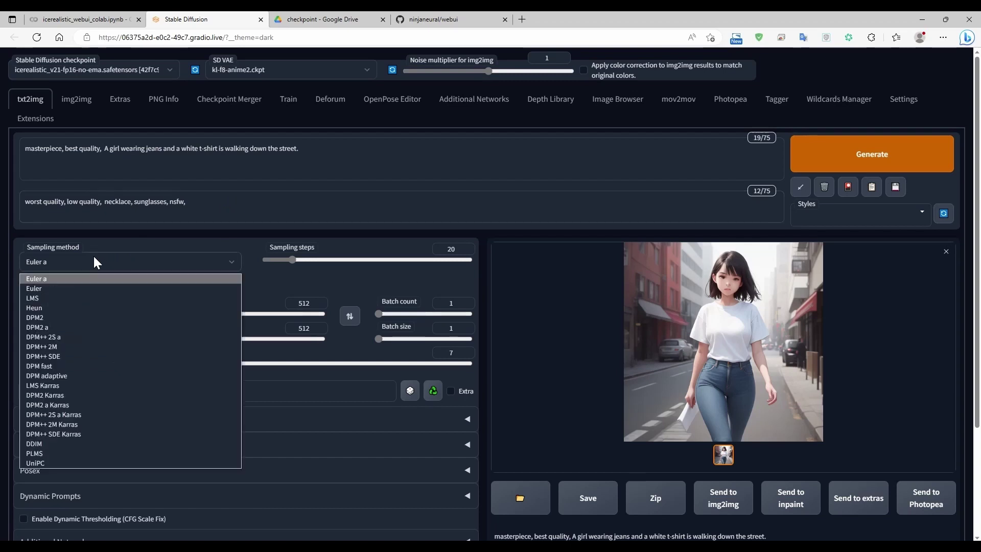
pyautogui.click(134, 253)
pyautogui.doubleClick(447, 249)
pyautogui.write('1')
pyautogui.click(811, 160)
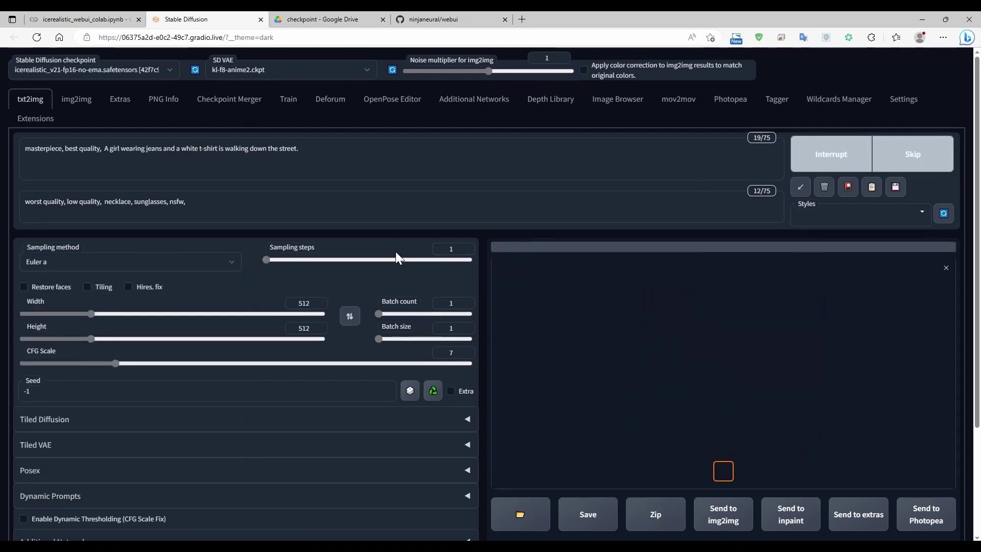
pyautogui.click(468, 246)
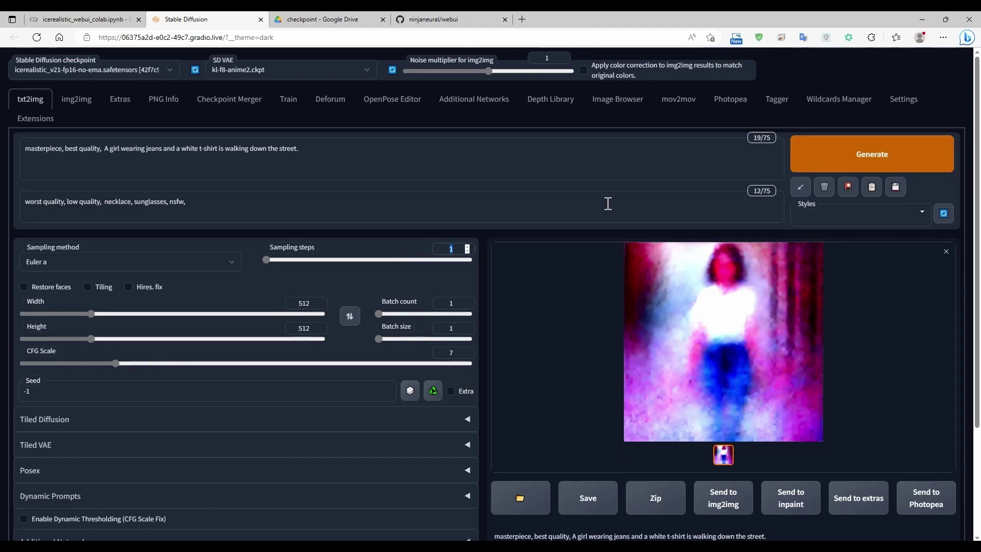
pyautogui.click(850, 162)
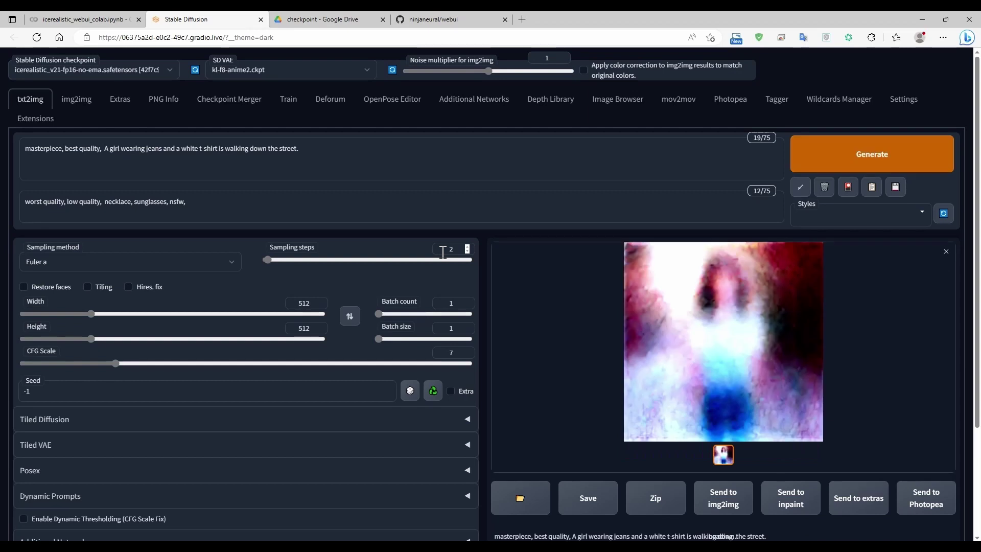
# Step: Try the sampling methods DPM++ SDE Karras, DPM++ 2M Karras and DDIM in turn
pyautogui.click(193, 260)
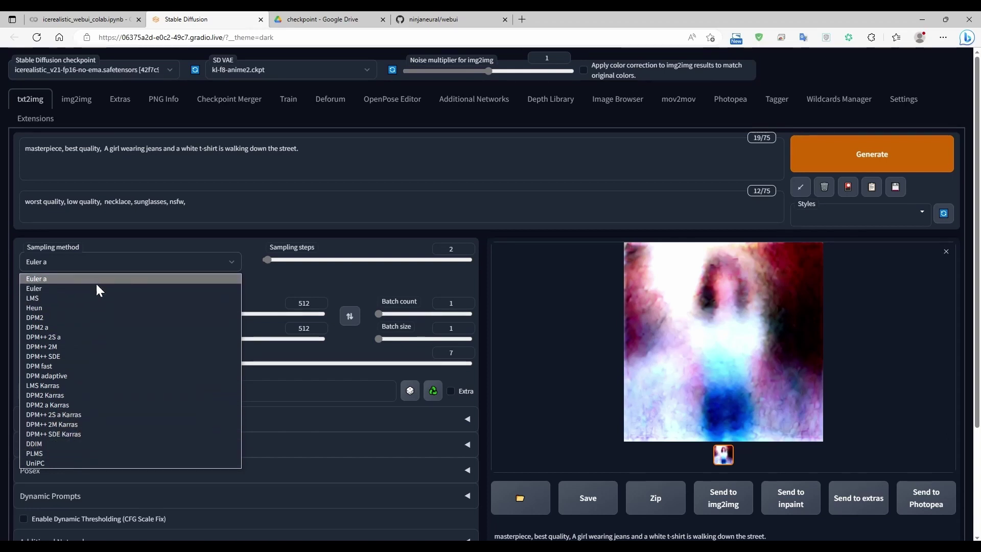
pyautogui.click(42, 277)
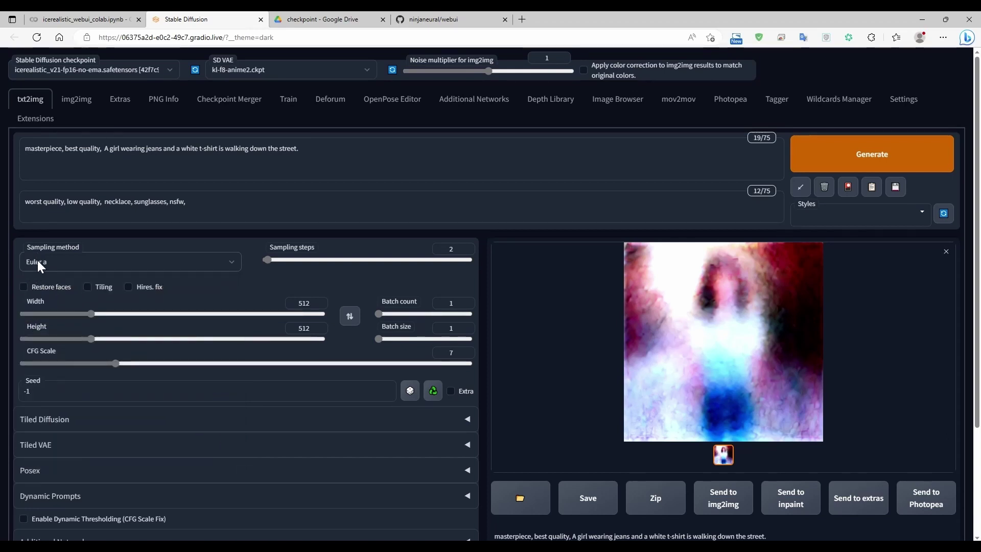
pyautogui.click(38, 259)
pyautogui.click(67, 434)
pyautogui.click(104, 259)
pyautogui.click(65, 421)
pyautogui.click(100, 264)
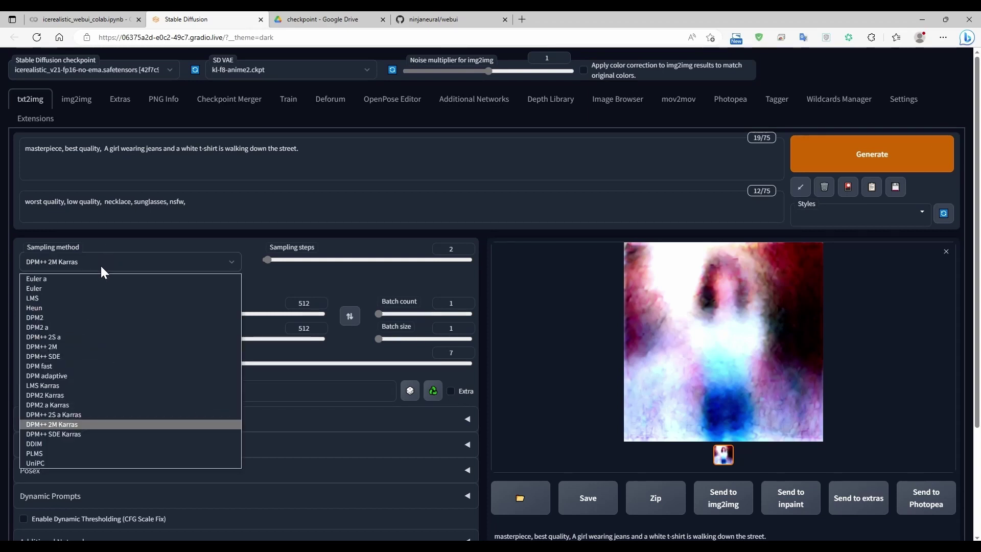
pyautogui.click(60, 443)
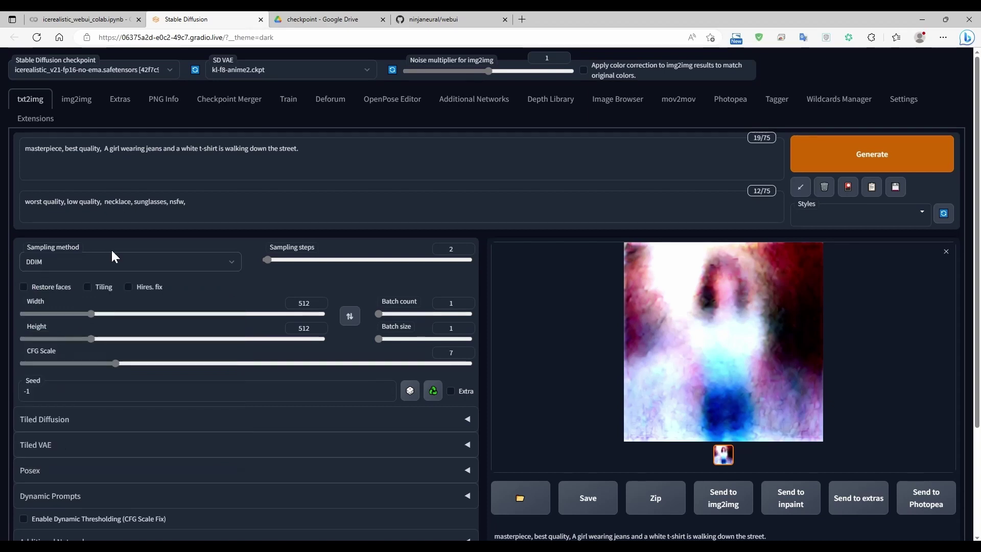
# Step: Set the sampling method back to Euler a and the sampling steps to 30
pyautogui.click(88, 263)
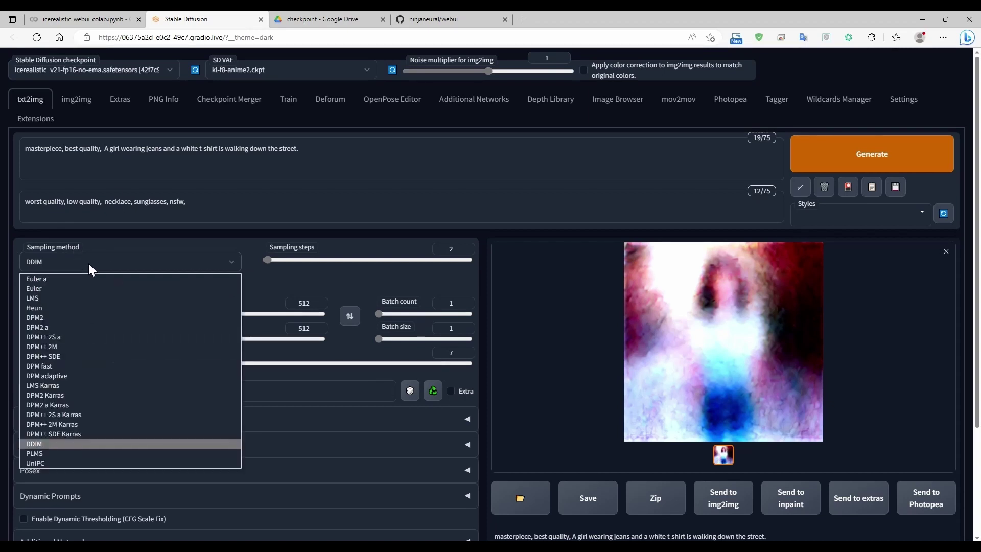
pyautogui.click(94, 278)
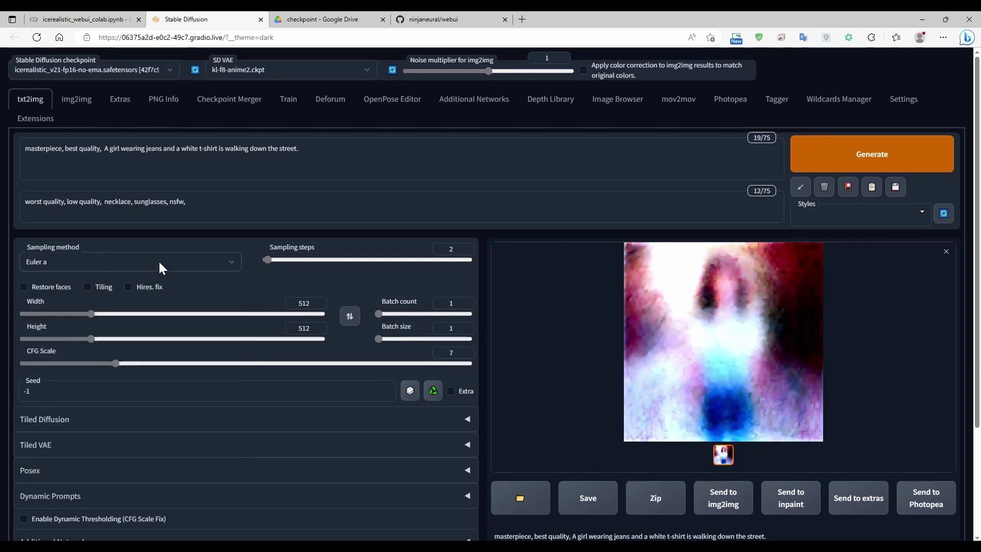
pyautogui.moveTo(444, 251); pyautogui.dragTo(464, 248)
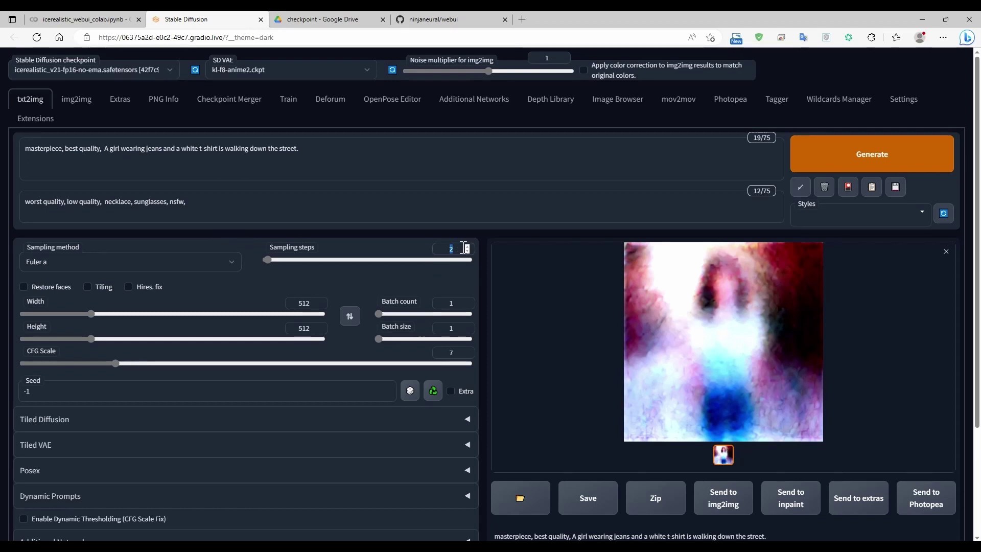
pyautogui.write('30')
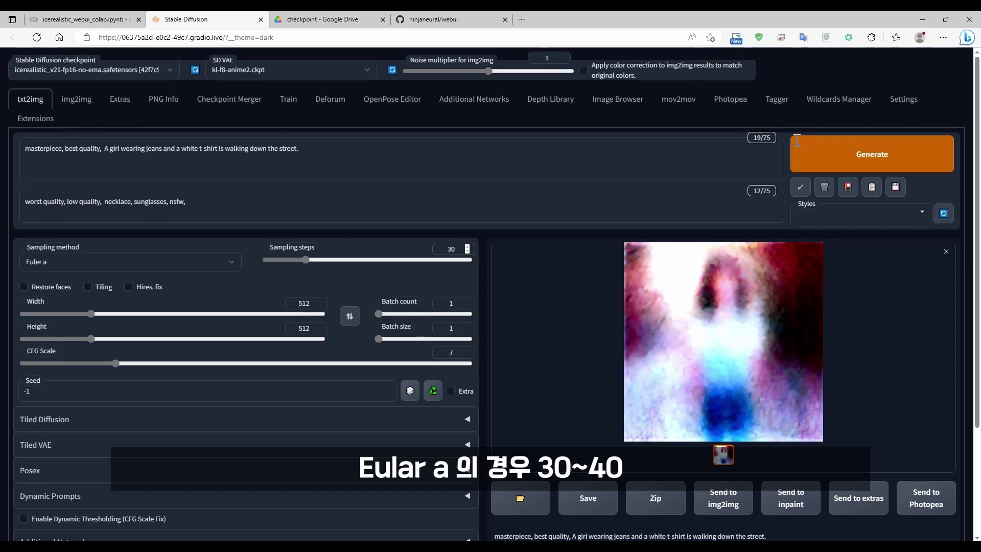
# Step: In the Live previews settings, show a preview every 1 sampling step with a 200 ms update period, and apply the settings
pyautogui.click(910, 104)
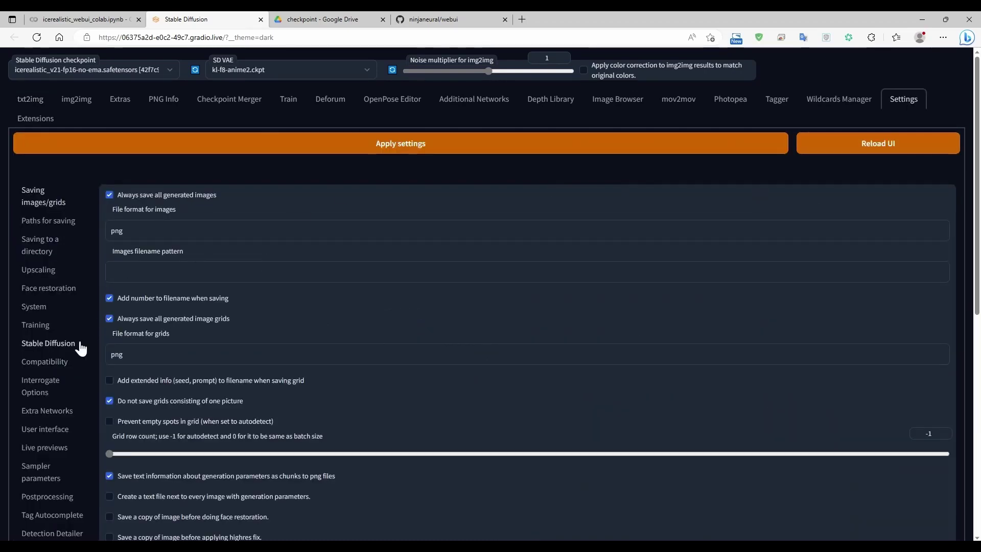
pyautogui.scroll(-2, 59, 429)
pyautogui.click(46, 374)
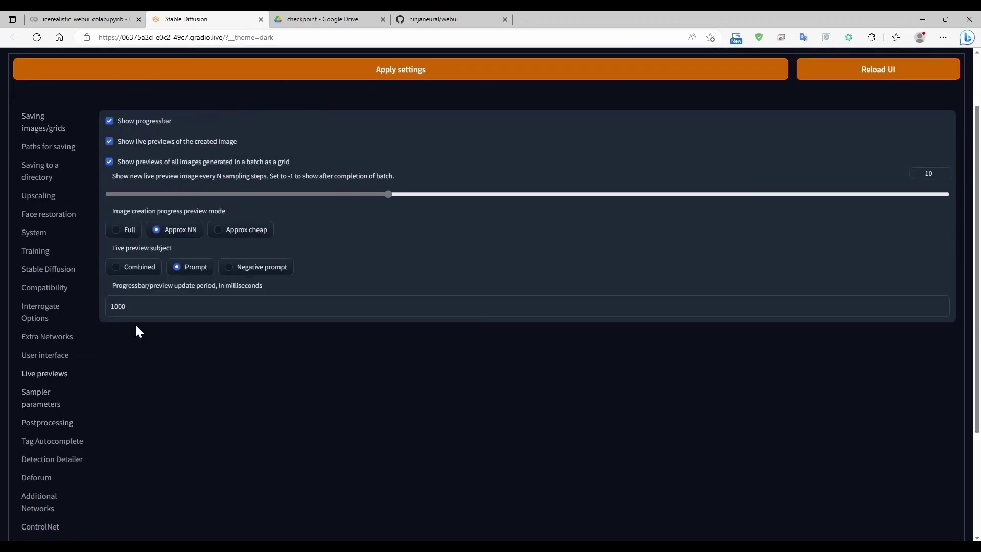
pyautogui.scroll(2, 180, 295)
pyautogui.moveTo(132, 268); pyautogui.dragTo(167, 263)
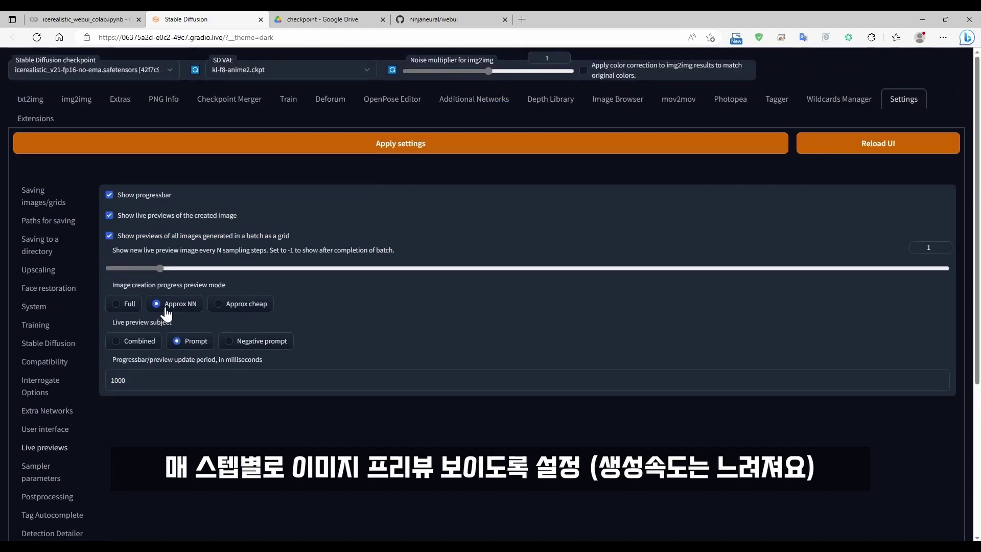
pyautogui.doubleClick(117, 381)
pyautogui.write('200')
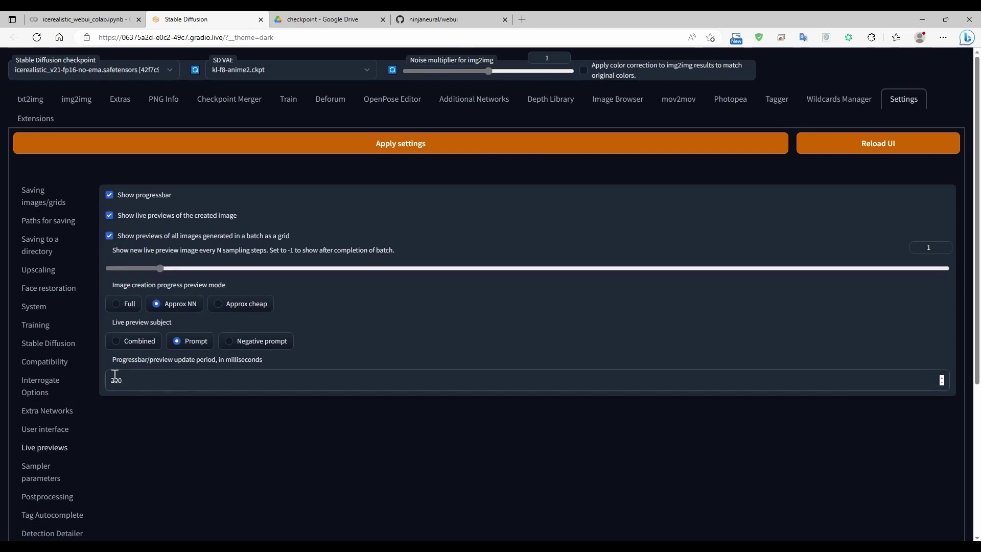
pyautogui.click(228, 147)
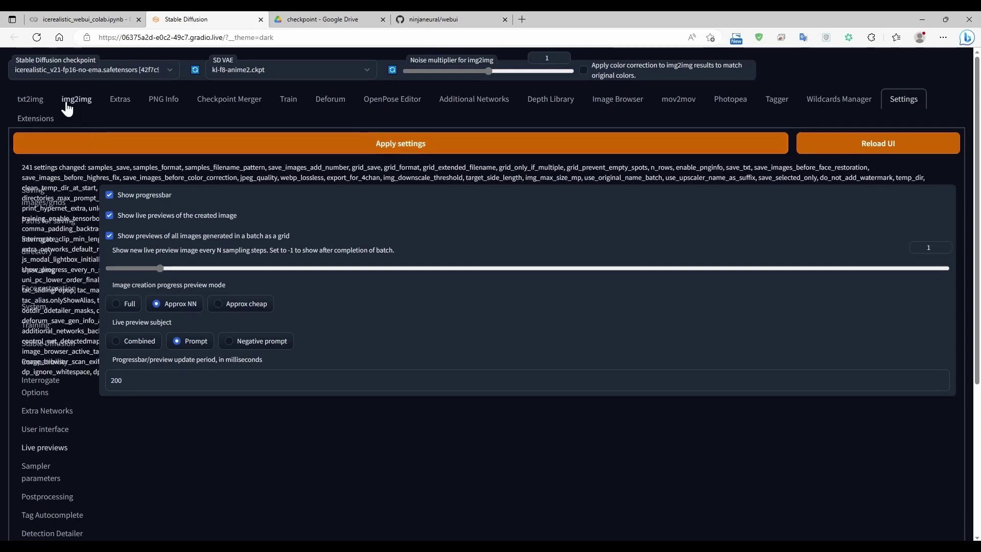
# Step: Return to txt2img and generate two images in succession, watching the live preview
pyautogui.click(34, 99)
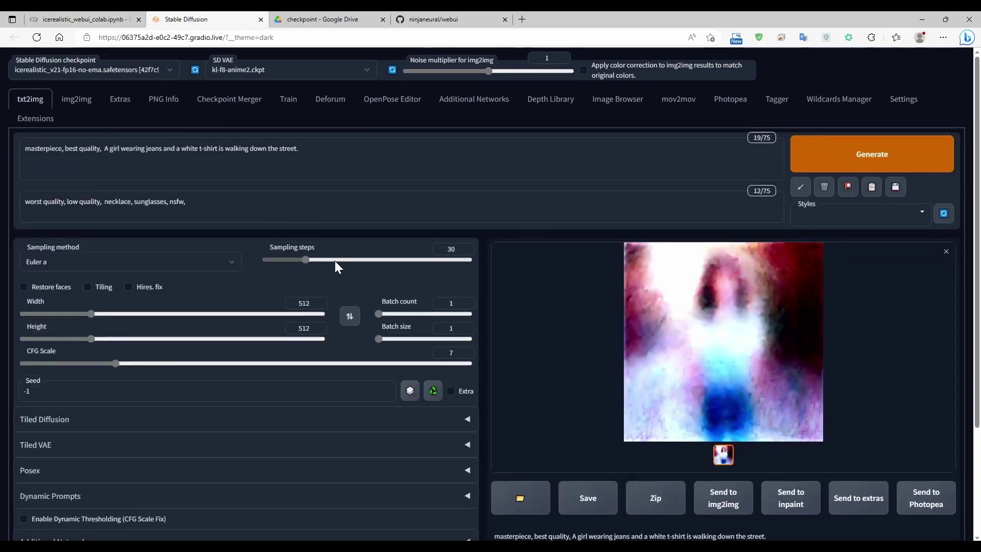
pyautogui.hotkey('ctrl', 'Return')
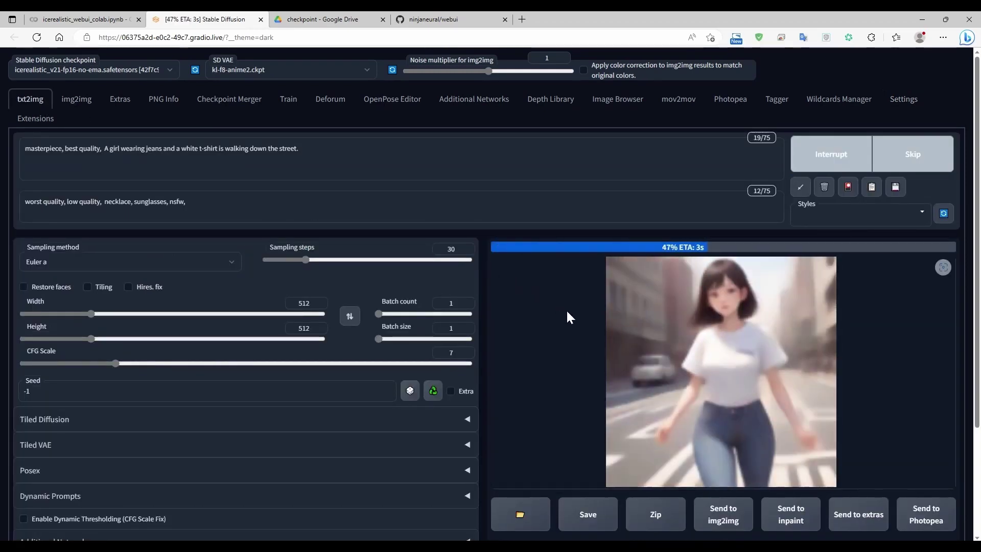
pyautogui.click(729, 308)
pyautogui.click(731, 314)
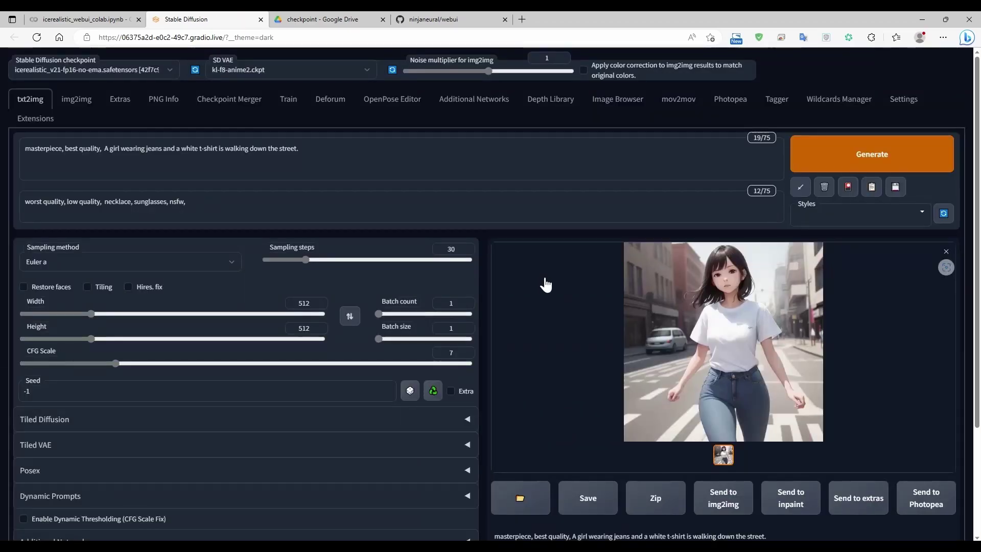
pyautogui.click(810, 168)
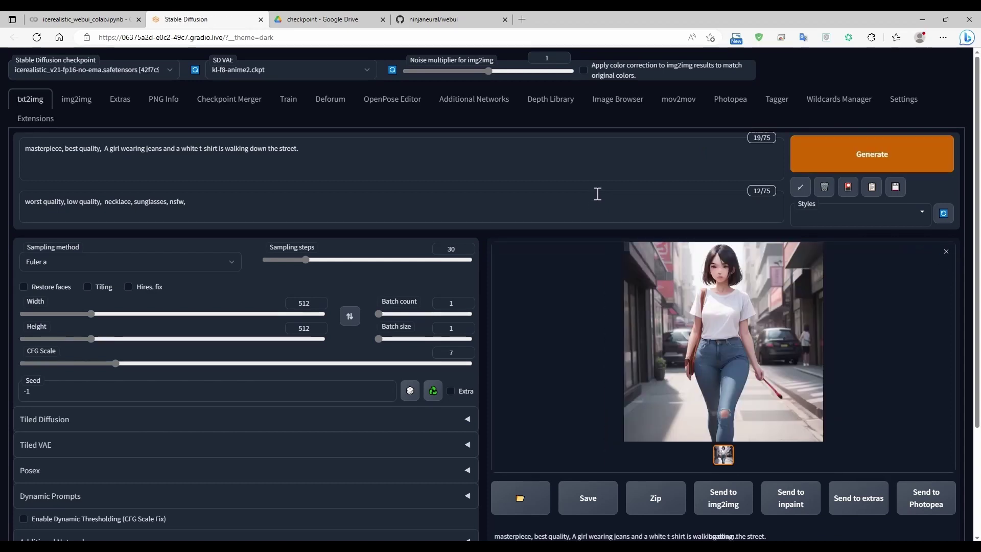
# Step: Set the sampling method to DPM++ SDE Karras and the sampling steps to 25
pyautogui.click(163, 263)
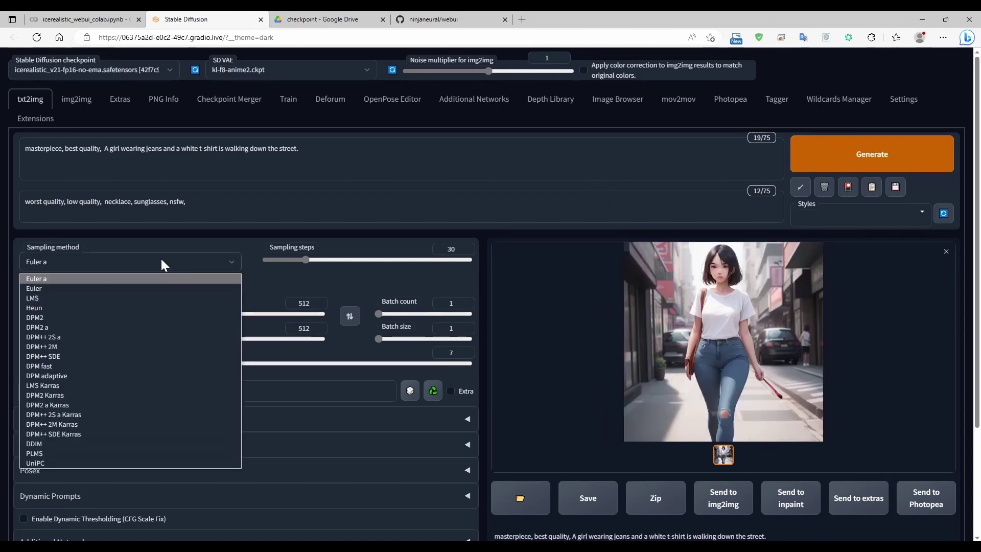
pyautogui.click(75, 431)
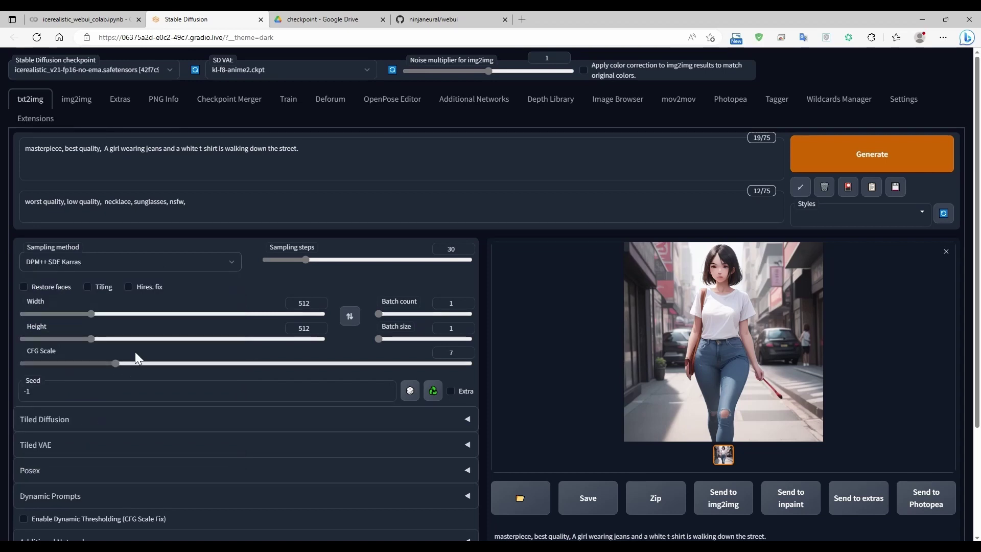
pyautogui.doubleClick(449, 248)
pyautogui.write('25')
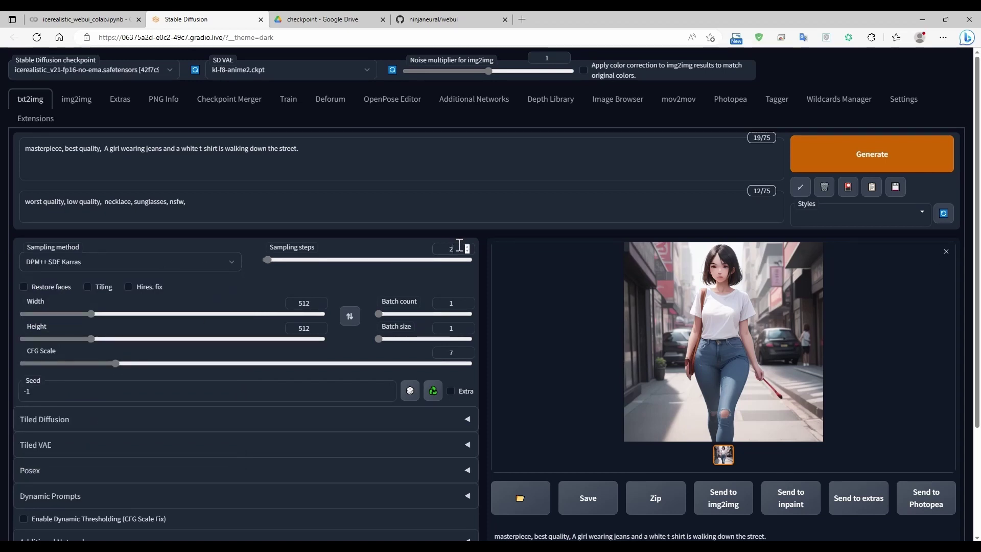
# Step: Generate an image with the DPM++ SDE Karras sampler and inspect it enlarged
pyautogui.click(824, 163)
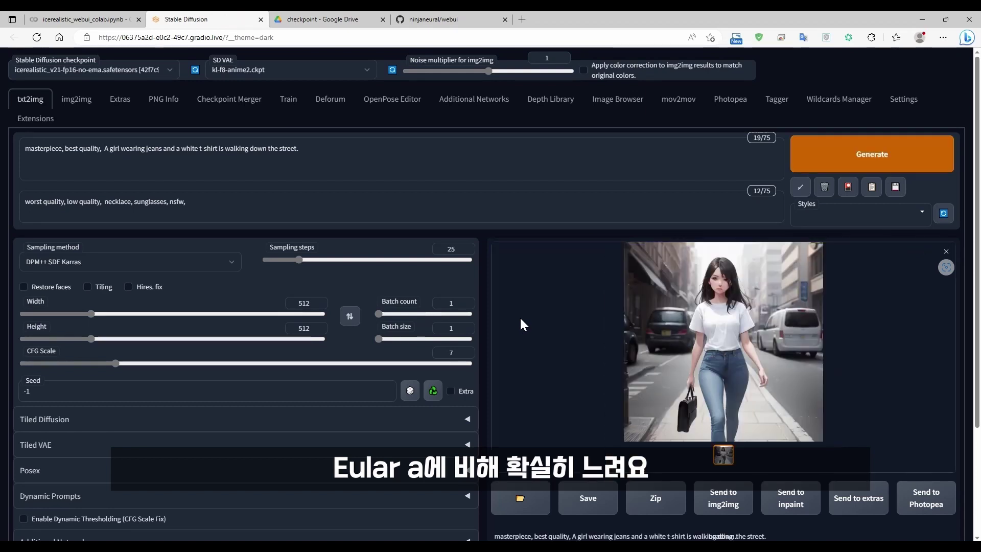
pyautogui.click(656, 308)
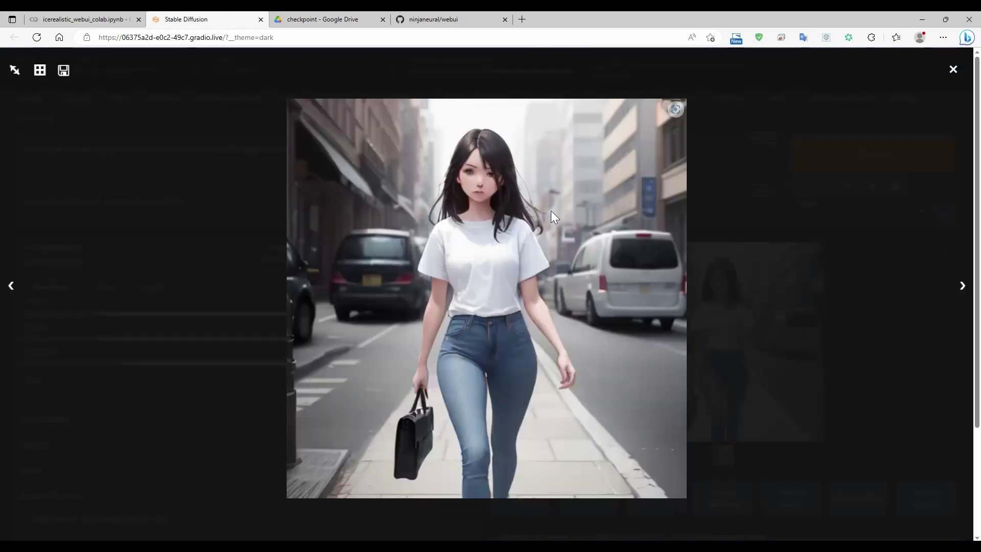
pyautogui.click(492, 288)
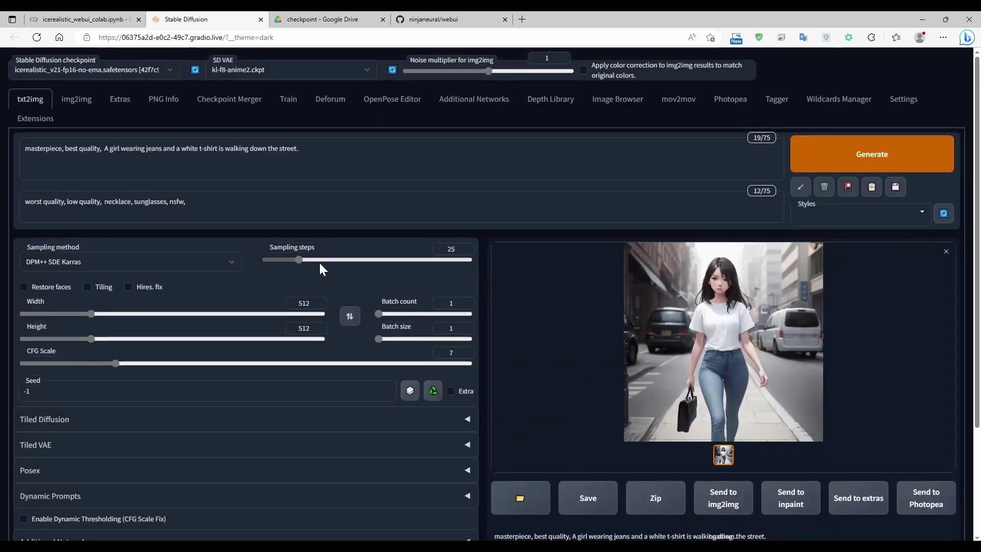
# Step: Set the sampling method to Euler a, leaving the sampling steps at 25
pyautogui.click(171, 258)
pyautogui.click(136, 277)
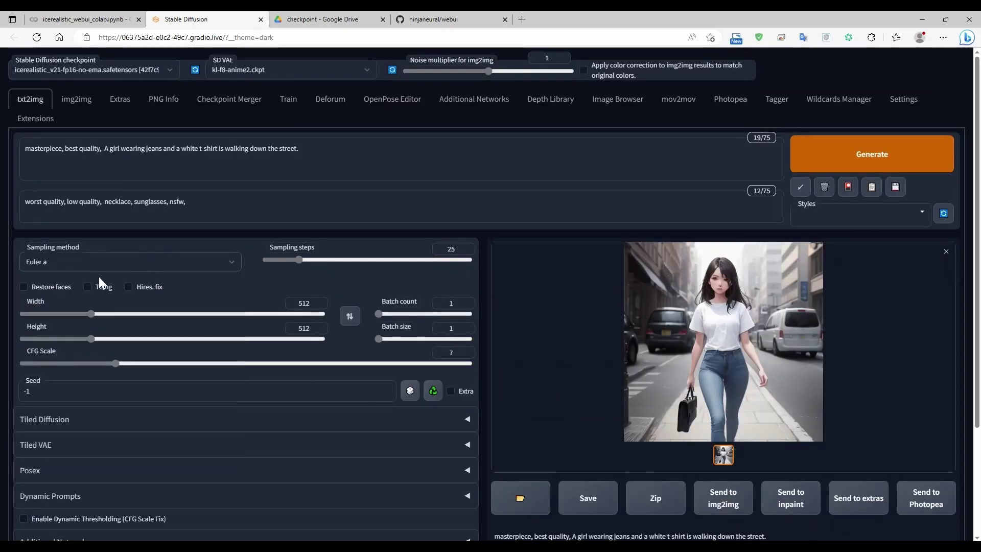
pyautogui.doubleClick(446, 251)
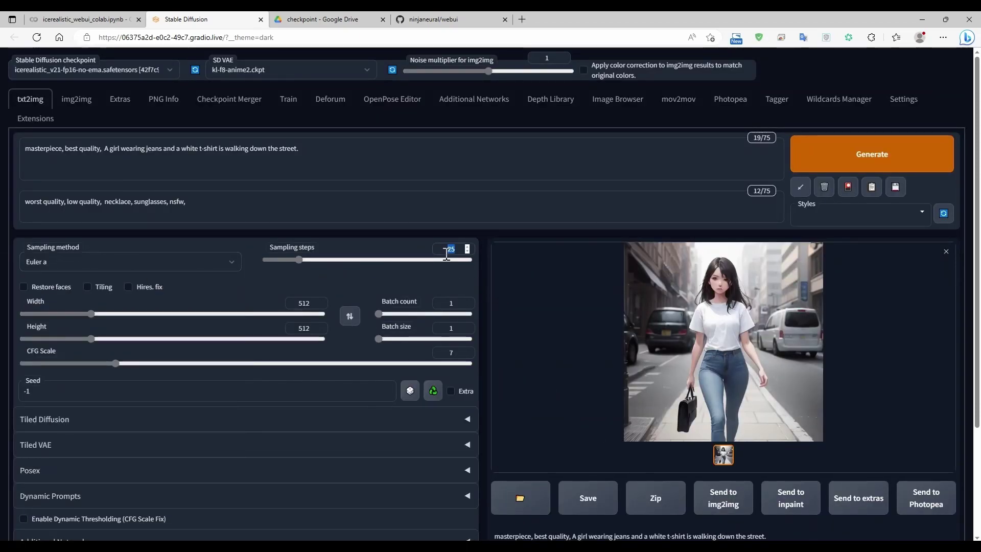
pyautogui.click(192, 299)
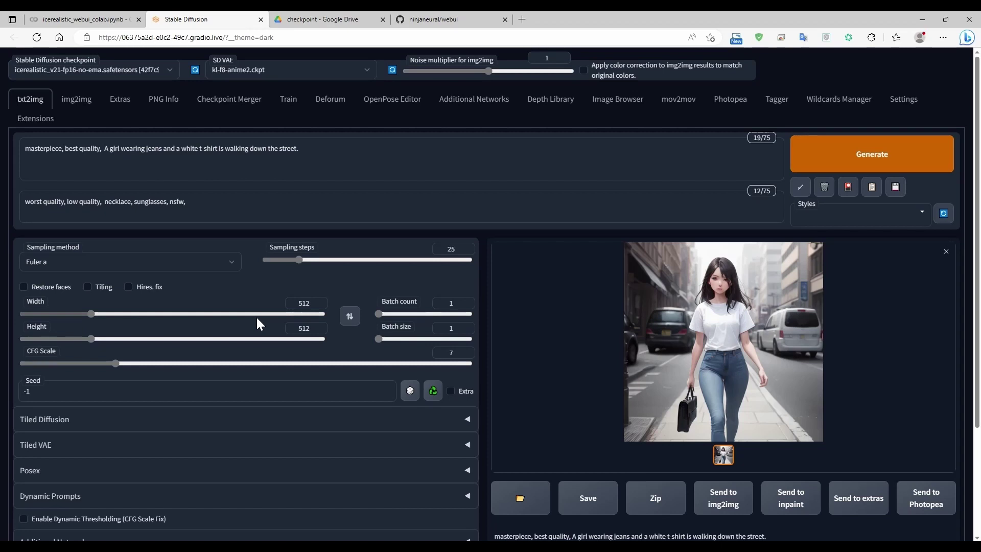
# Step: Set both the image width and height to 1024
pyautogui.doubleClick(303, 303)
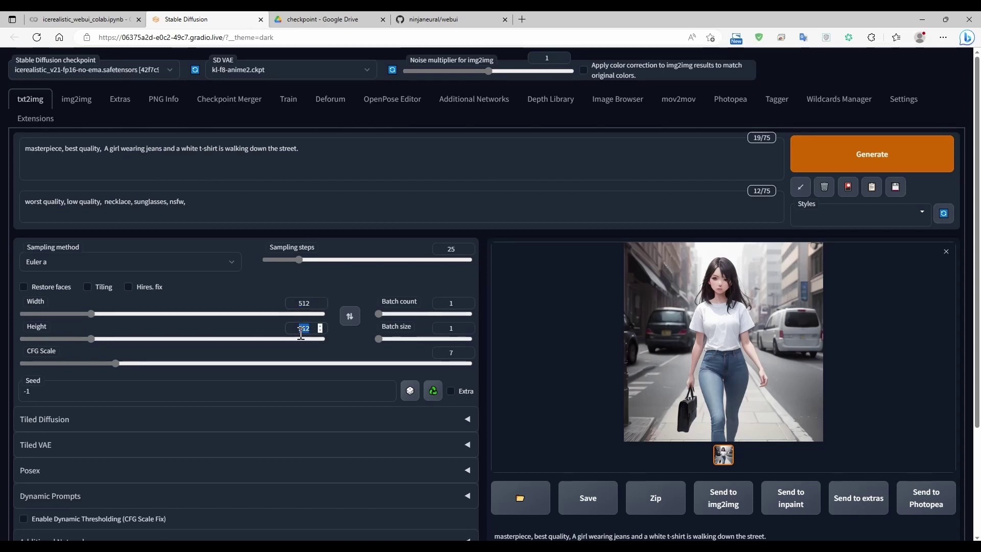
pyautogui.hotkey('shift', 'Tab')
pyautogui.hotkey('shift', 'Tab')
pyautogui.press('Tab')
pyautogui.doubleClick(314, 302)
pyautogui.write('1024')
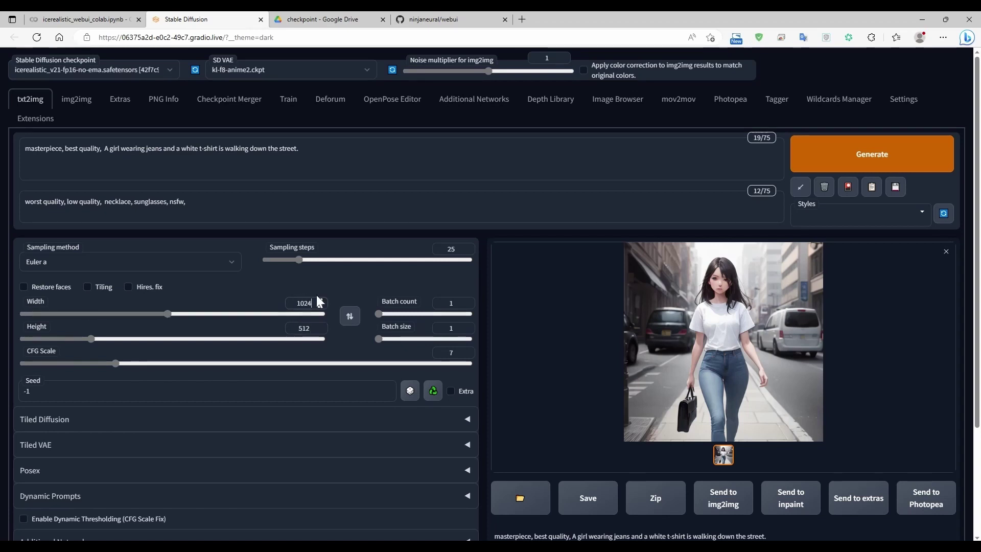
pyautogui.press('Tab')
pyautogui.write('1024')
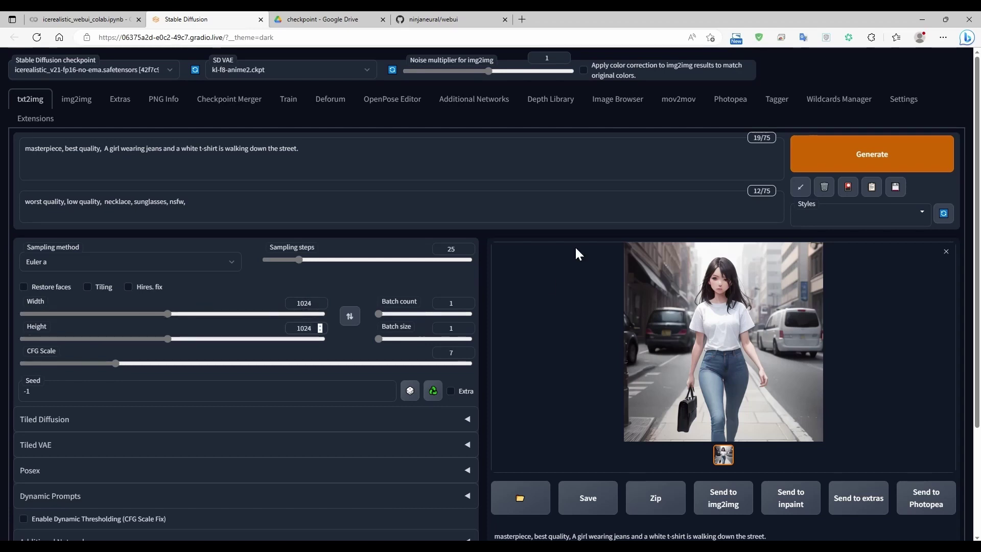
# Step: Generate an image at 1024x1024 and inspect it enlarged
pyautogui.click(794, 160)
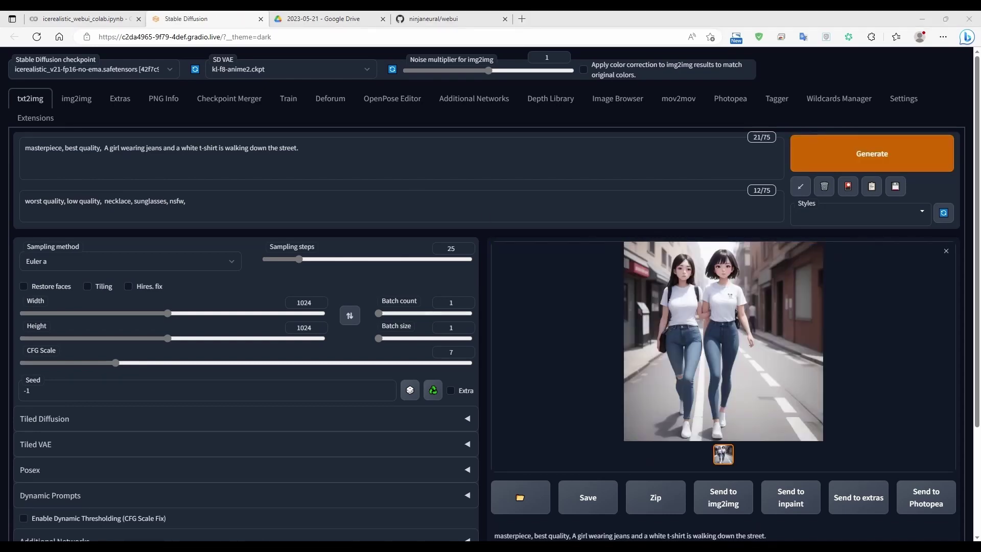
pyautogui.click(648, 300)
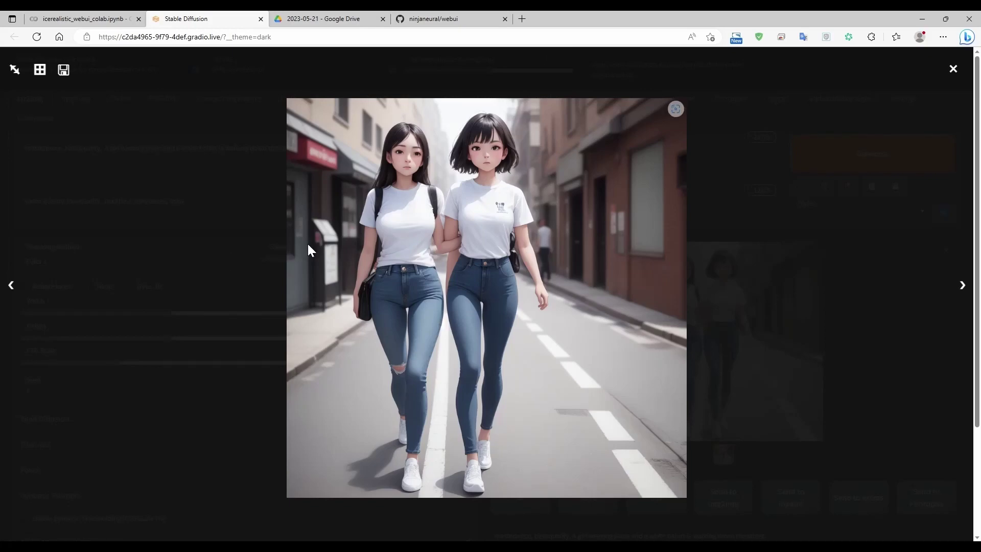
pyautogui.click(722, 232)
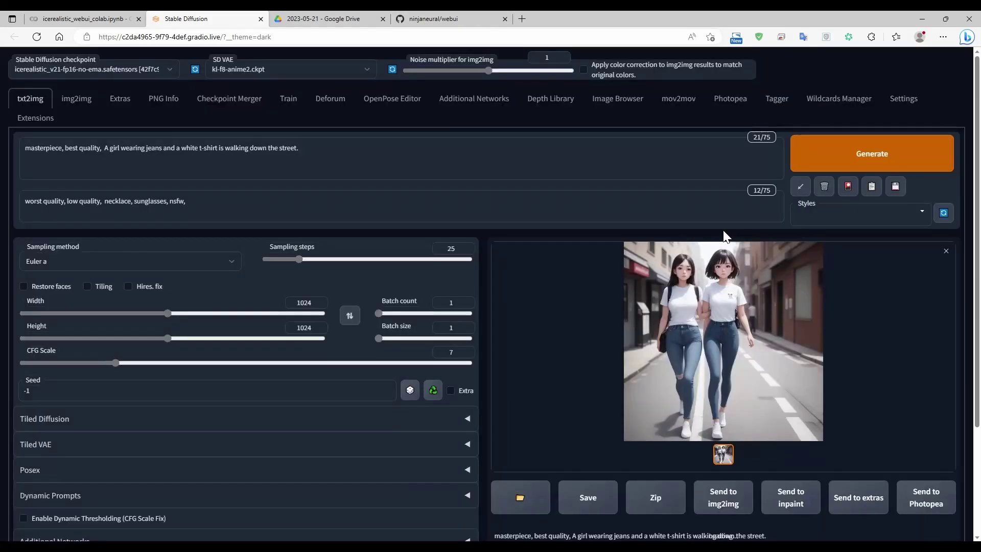
# Step: Set the image size to a width of 512 and a height of 768
pyautogui.doubleClick(304, 303)
pyautogui.write('512')
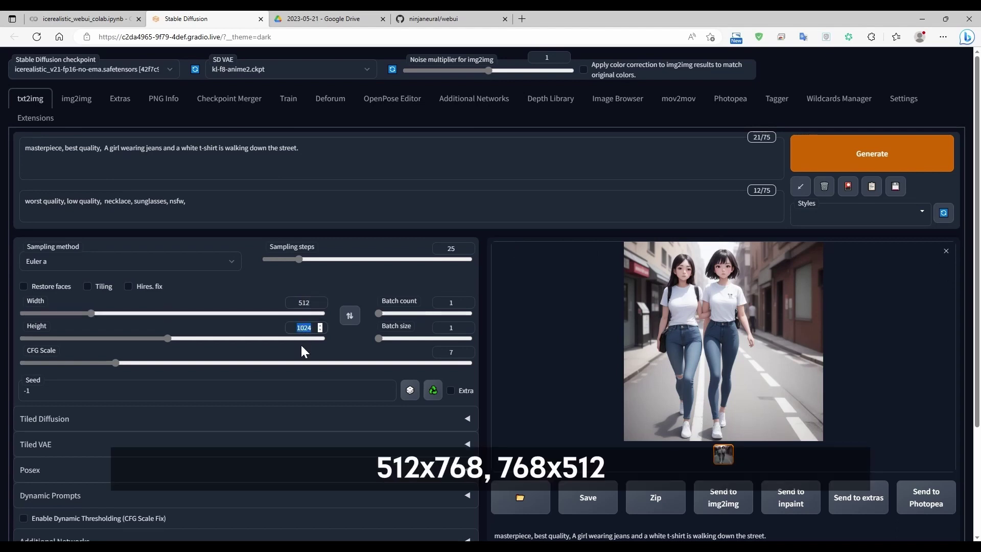
pyautogui.write('768')
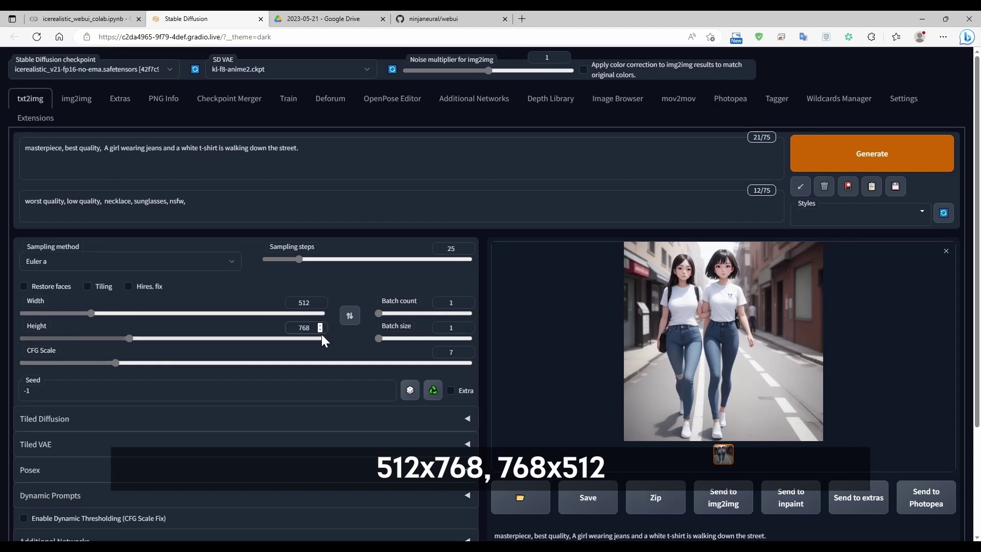
# Step: Replace the sentence after "best quality," in the positive prompt with "girl, t-shirt, jean, sitting,"
pyautogui.moveTo(104, 149); pyautogui.dragTo(316, 159)
pyautogui.write('gi')
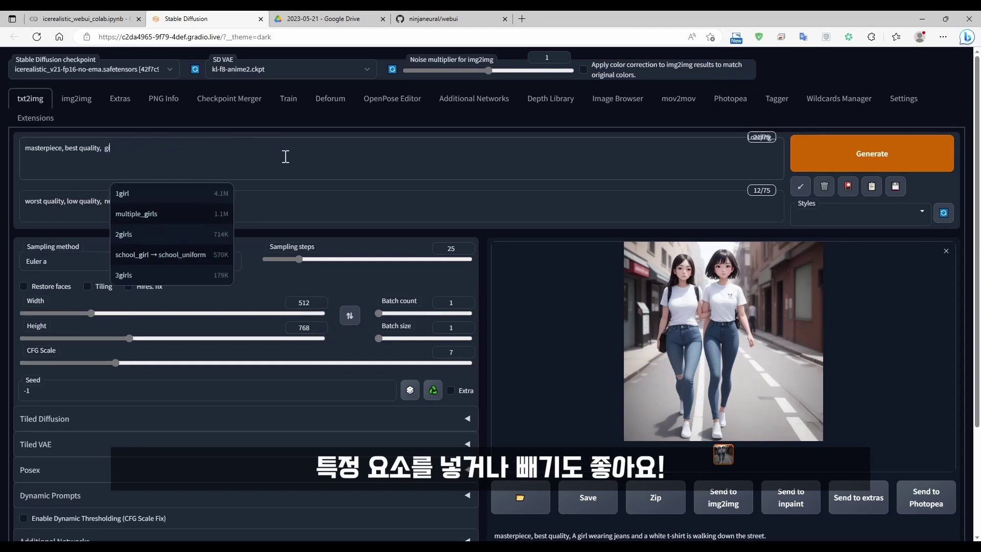
pyautogui.write('rl, t-shirt, ')
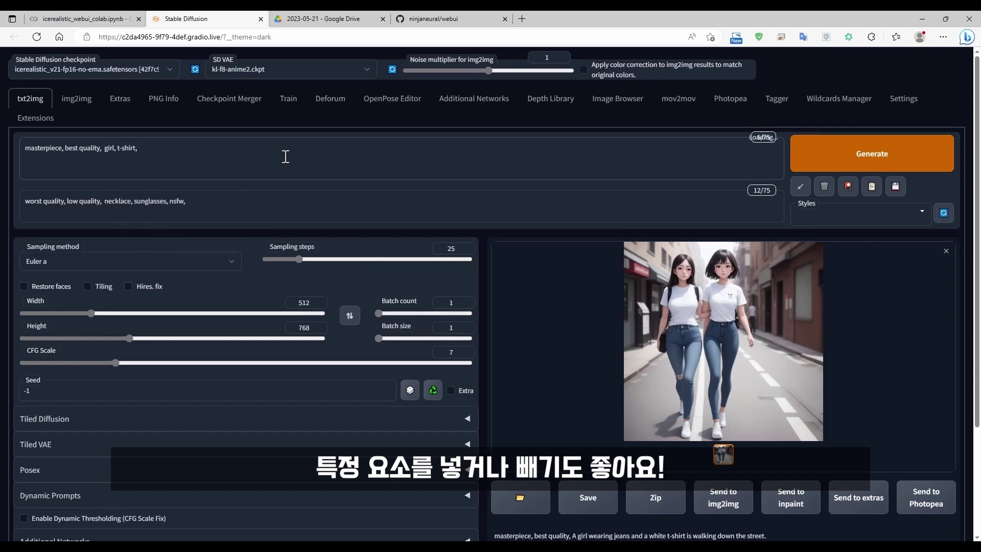
pyautogui.write('jean, sitt')
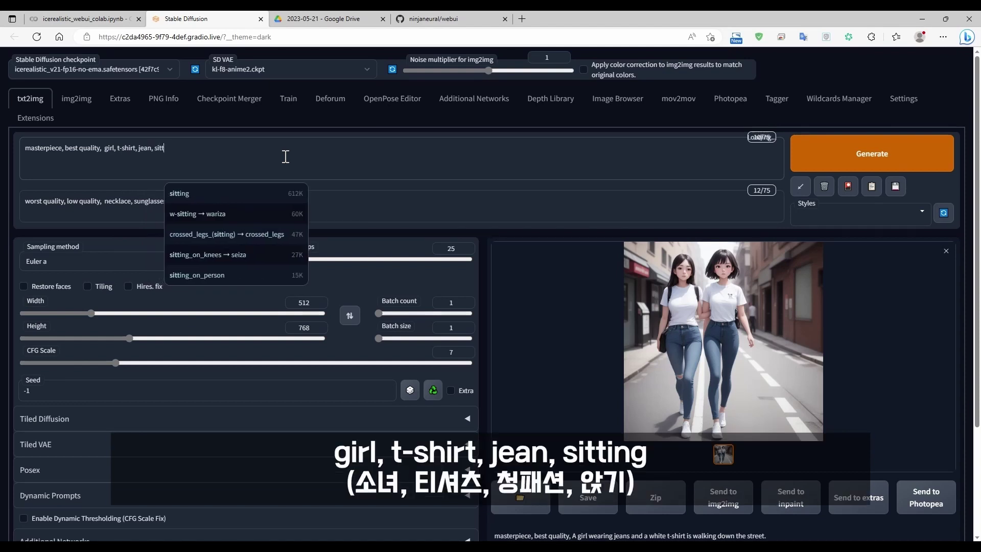
pyautogui.write('ing,')
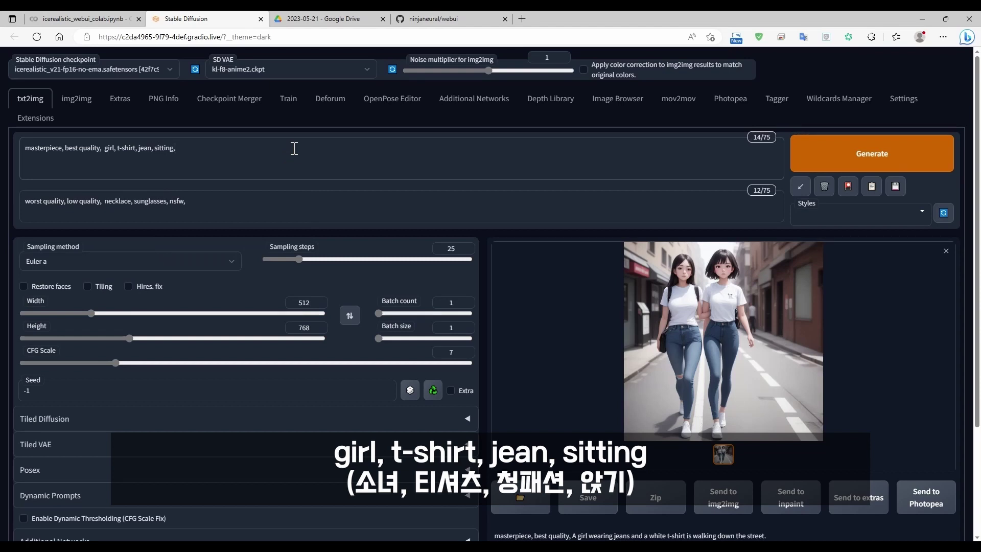
# Step: Set the sampling steps to 30 and generate an image
pyautogui.moveTo(439, 248); pyautogui.dragTo(498, 257)
pyautogui.write('30')
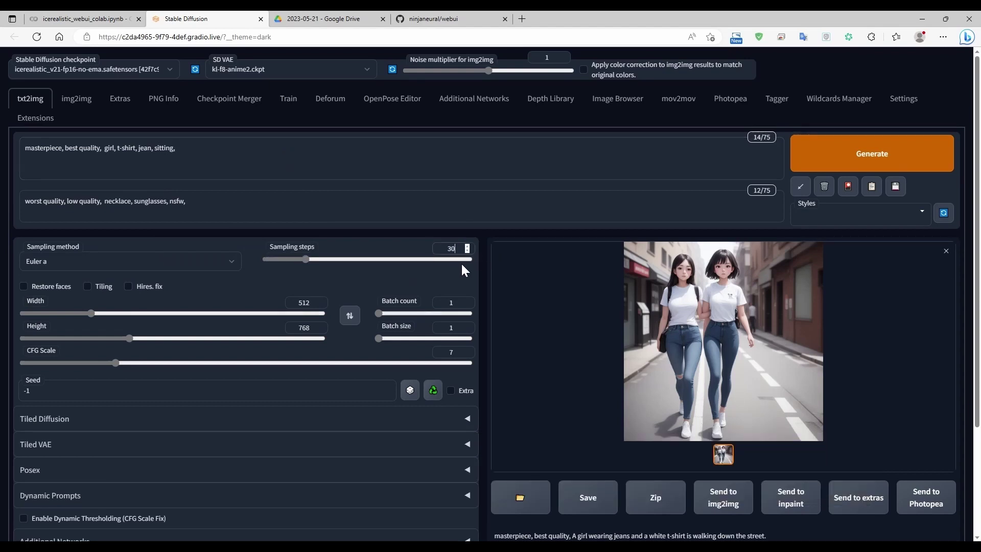
pyautogui.click(832, 171)
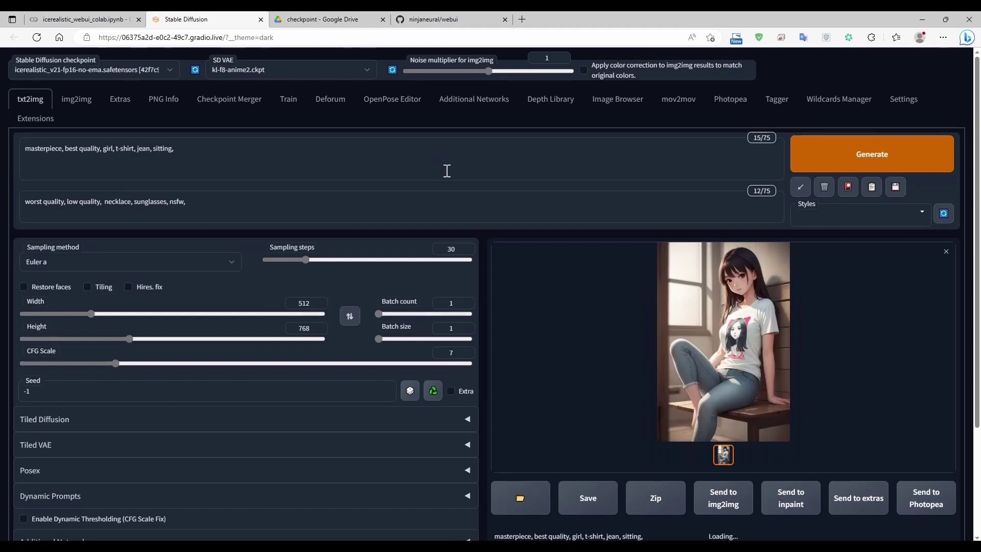
# Step: Generate images with a batch count of 2 and look through the individual results and the grid
pyautogui.write('2')
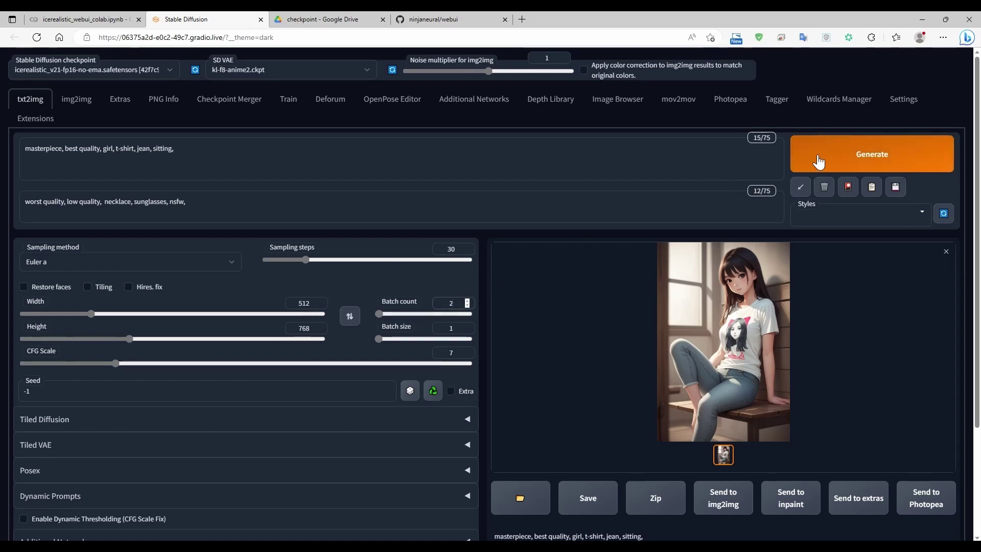
pyautogui.click(815, 163)
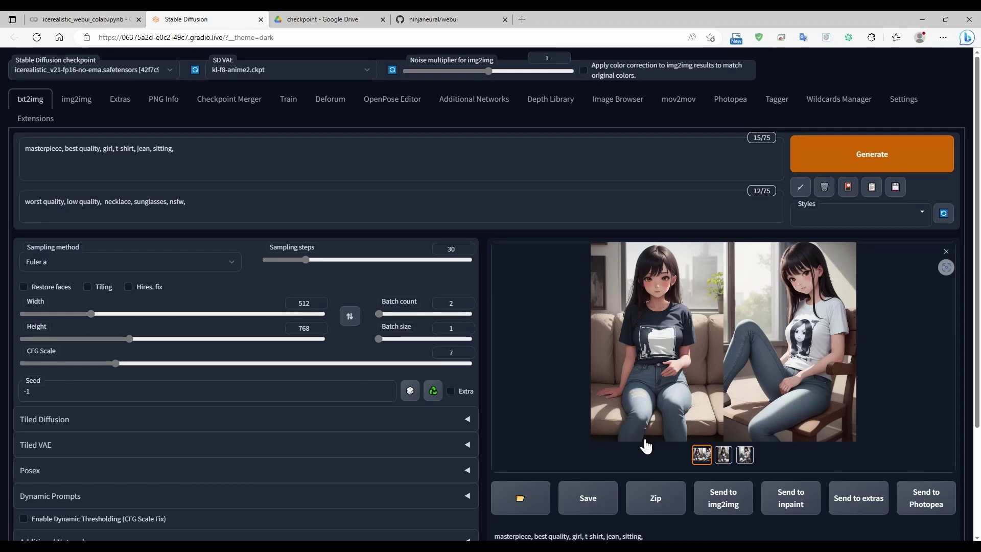
pyautogui.click(723, 454)
pyautogui.click(744, 454)
pyautogui.click(723, 454)
pyautogui.click(700, 456)
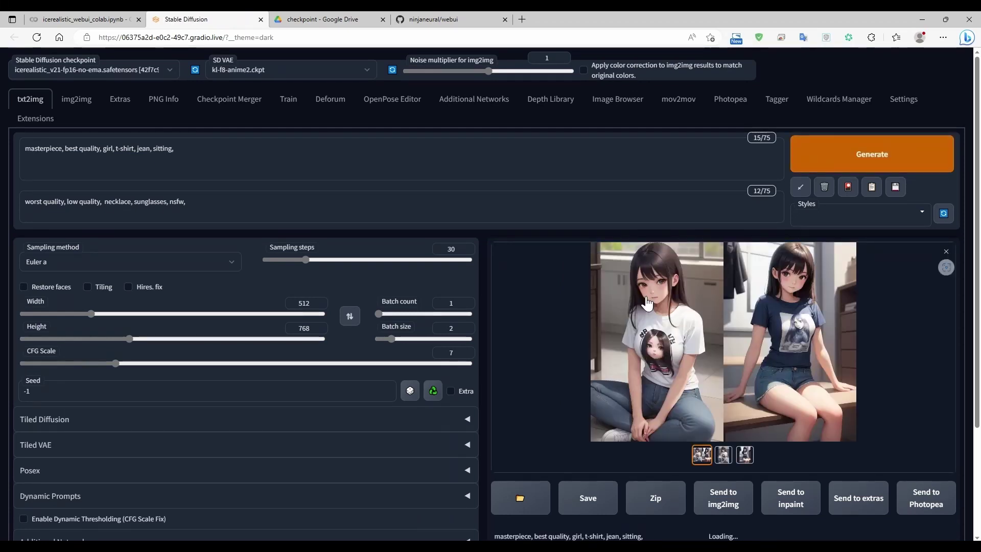
# Step: Inspect each image of the two-image batch individually and enlarged, and return to the grid
pyautogui.click(724, 454)
pyautogui.click(715, 327)
pyautogui.click(733, 385)
pyautogui.click(745, 454)
pyautogui.click(770, 345)
pyautogui.click(769, 351)
pyautogui.click(702, 454)
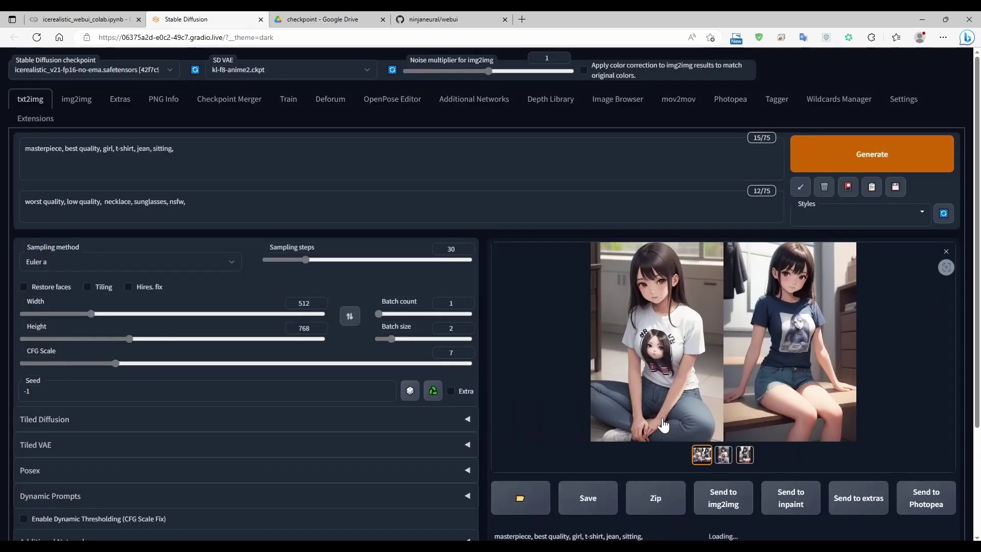
# Step: Set the batch size to 4 and generate the images
pyautogui.doubleClick(450, 328)
pyautogui.write('4')
pyautogui.click(828, 153)
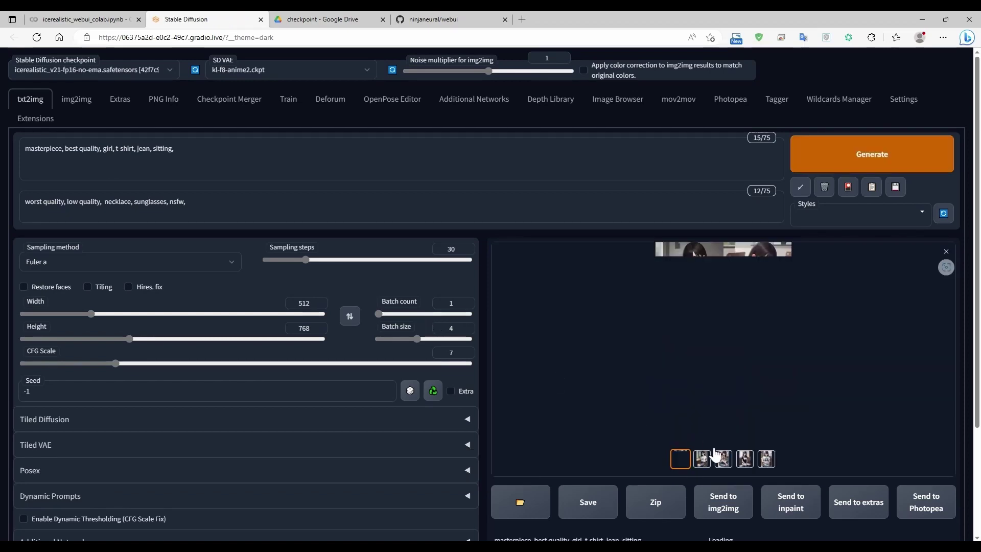
# Step: Look through the four generated images one by one and view the last one enlarged
pyautogui.click(704, 460)
pyautogui.click(692, 390)
pyautogui.click(685, 456)
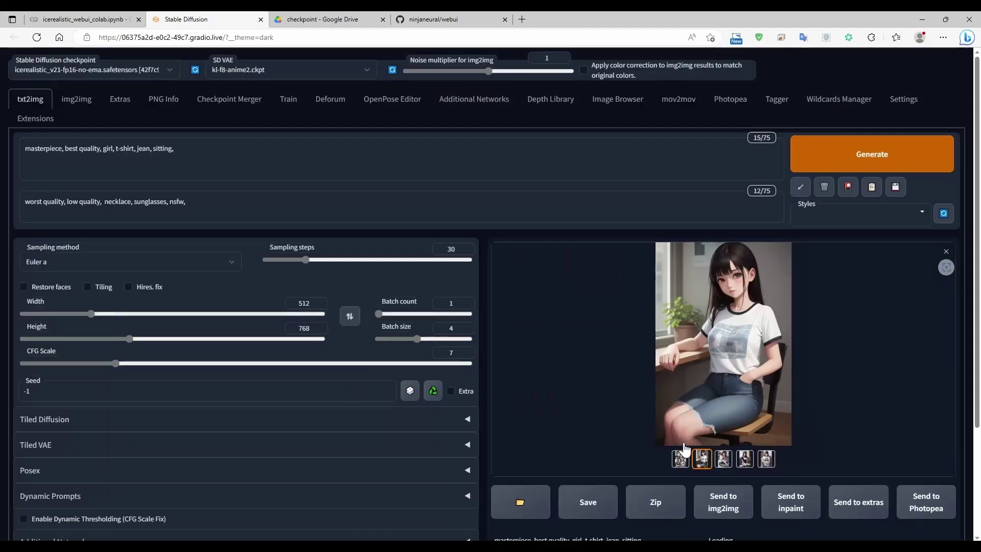
pyautogui.click(723, 458)
pyautogui.click(745, 458)
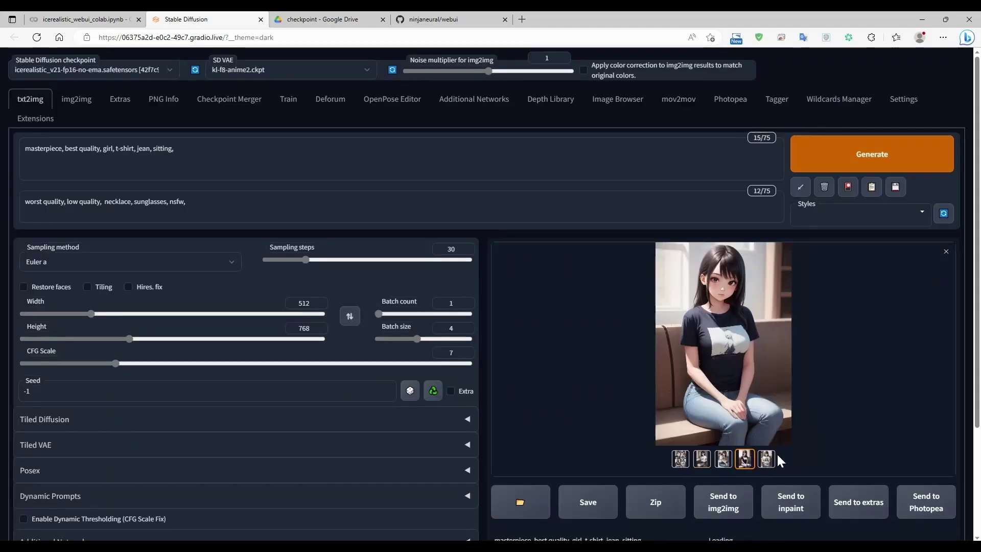
pyautogui.click(766, 459)
pyautogui.click(680, 430)
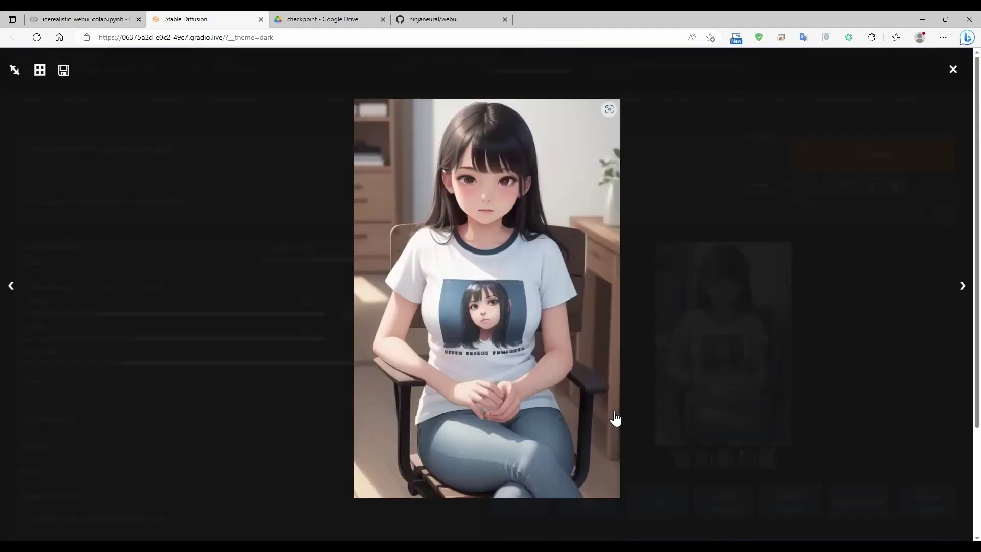
pyautogui.click(638, 433)
# Step: Set both the batch size and the batch count to 1
pyautogui.write('1')
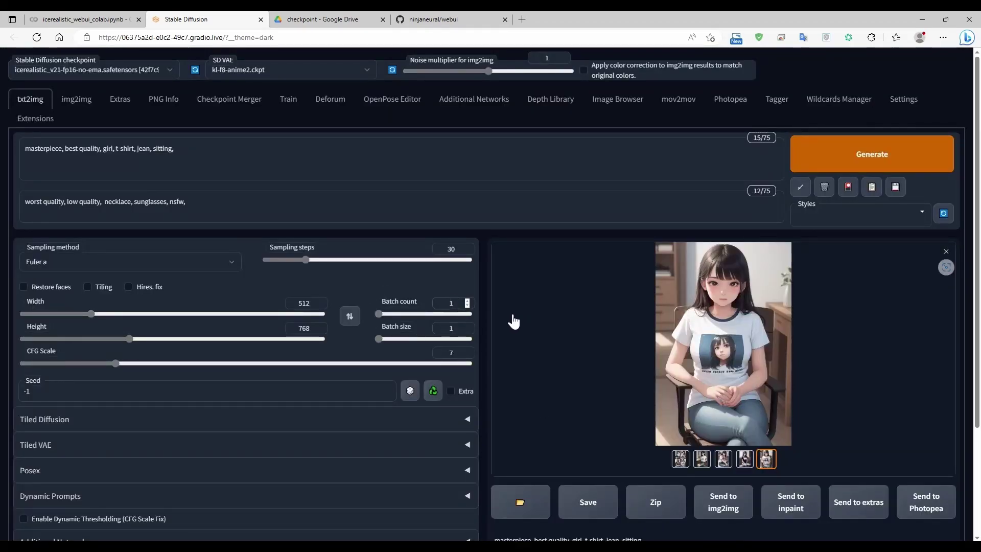
pyautogui.click(462, 306)
pyautogui.write('00')
pyautogui.press('BackSpace')
pyautogui.press('BackSpace')
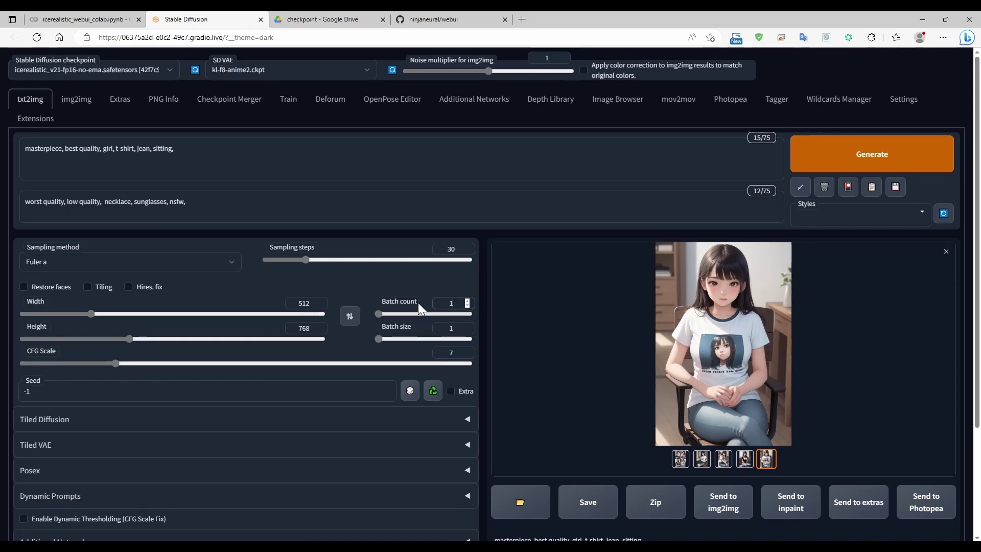
# Step: Set the CFG scale to 2 and generate an image
pyautogui.click(459, 353)
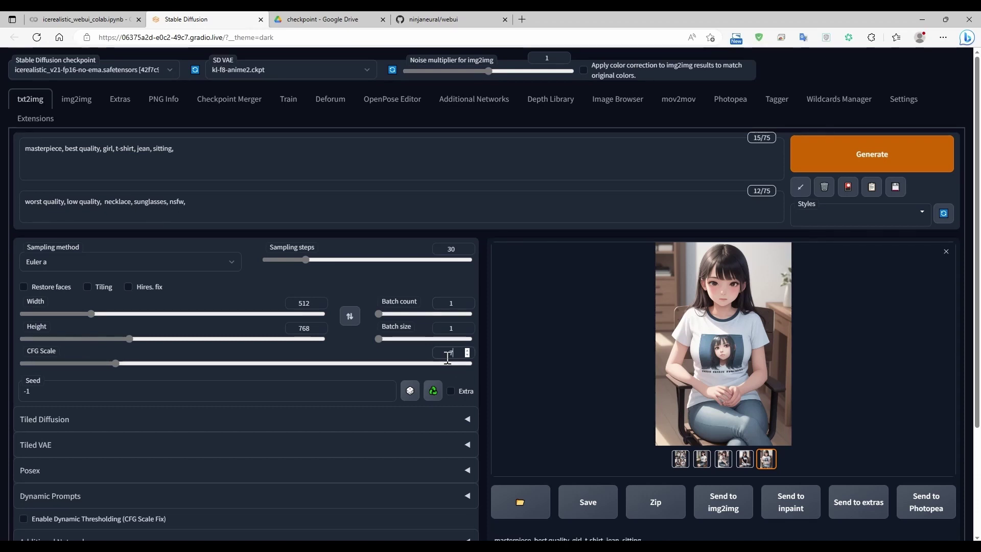
pyautogui.write('2')
pyautogui.click(804, 158)
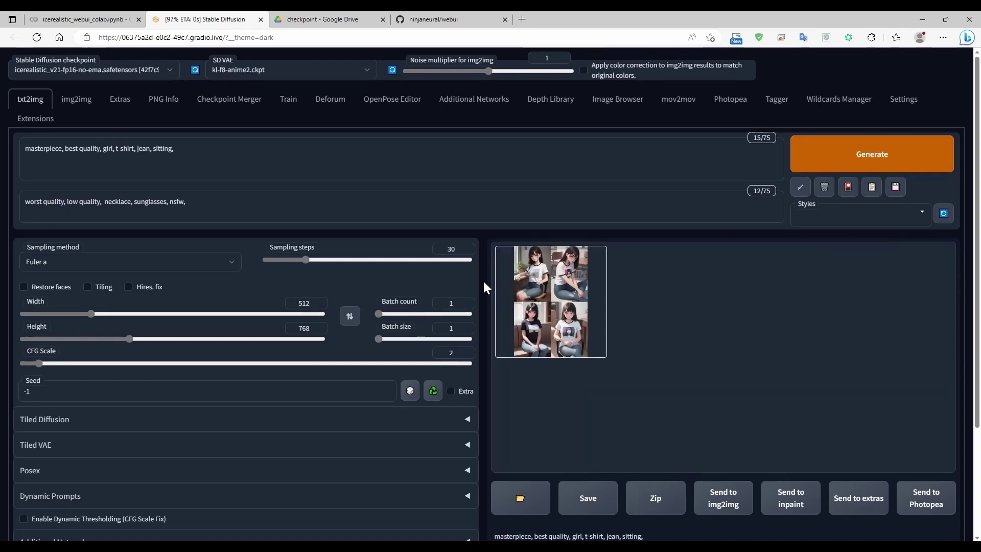
# Step: Inspect the low-CFG image enlarged and generate another one with the same settings
pyautogui.click(505, 311)
pyautogui.click(661, 313)
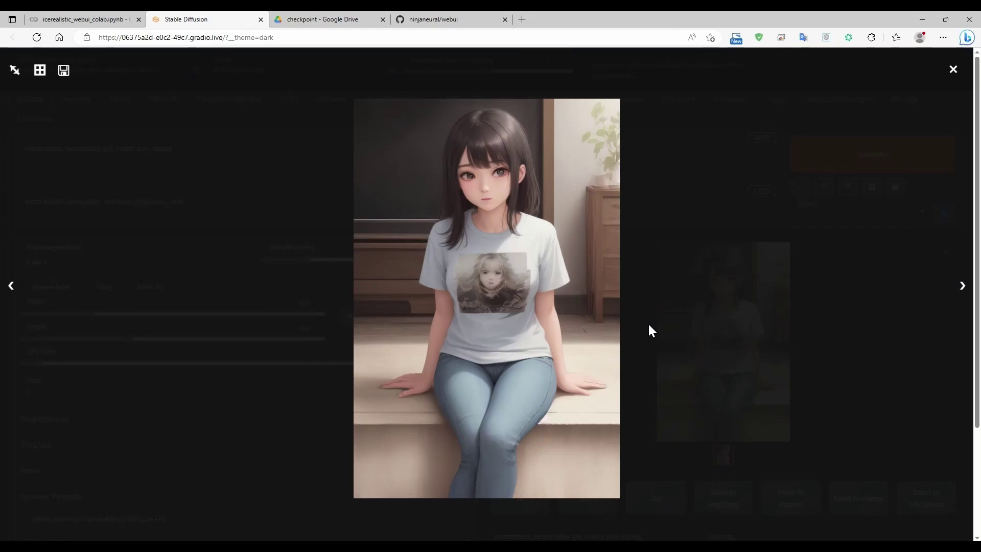
pyautogui.click(703, 305)
pyautogui.click(225, 167)
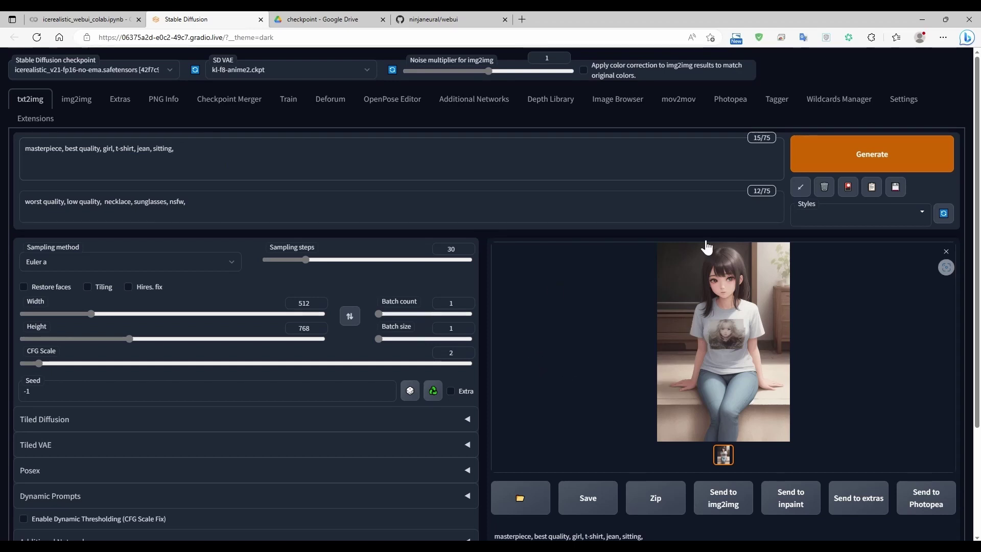
pyautogui.hotkey('ctrl', 'Return')
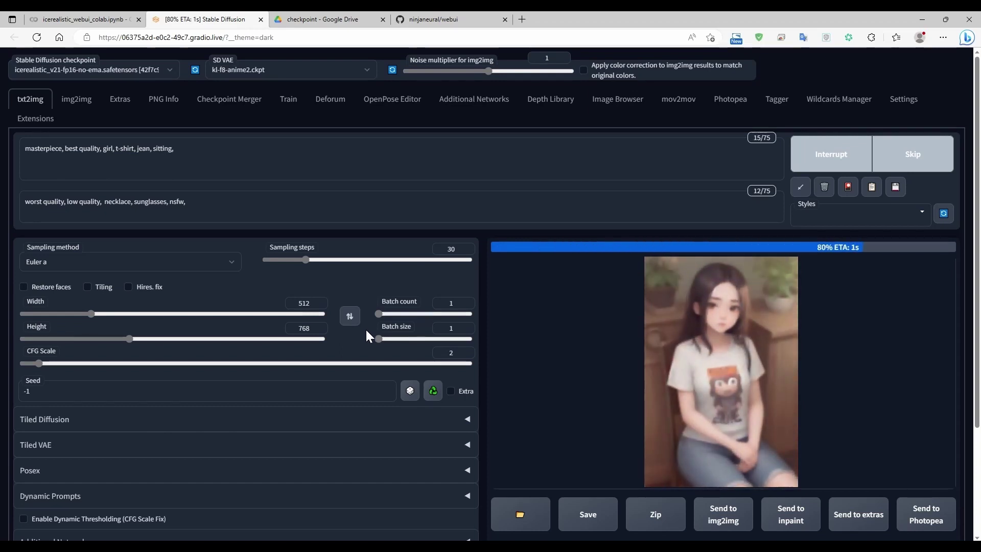
# Step: Append "smile, holding snack" to the positive prompt and generate an image
pyautogui.click(216, 153)
pyautogui.write('s')
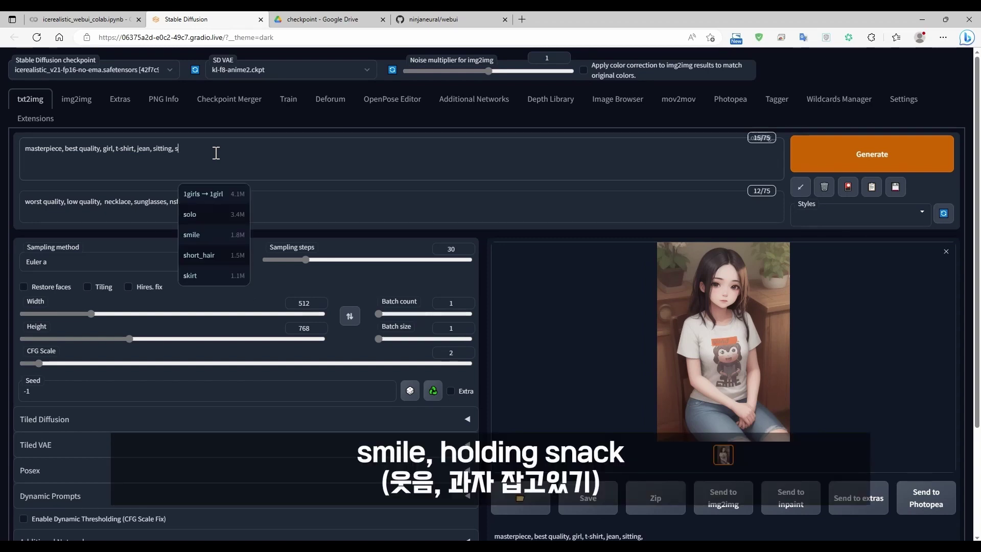
pyautogui.write('mile, hold')
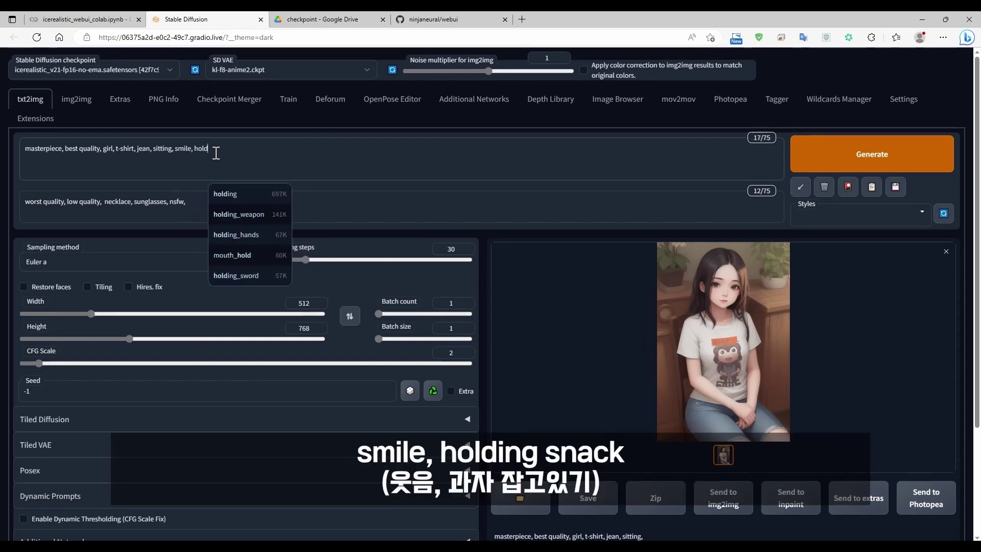
pyautogui.write('ing j')
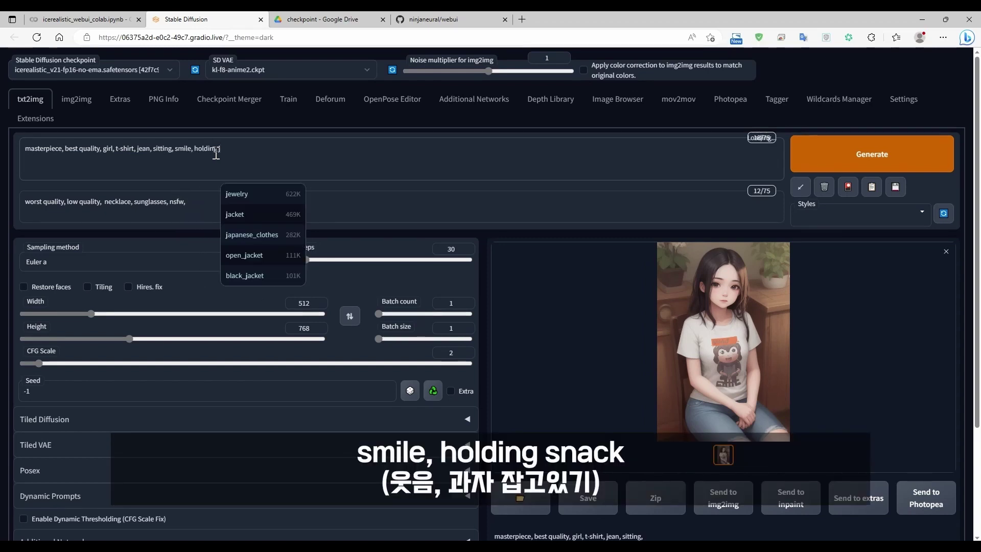
pyautogui.press('Escape')
pyautogui.write('snack')
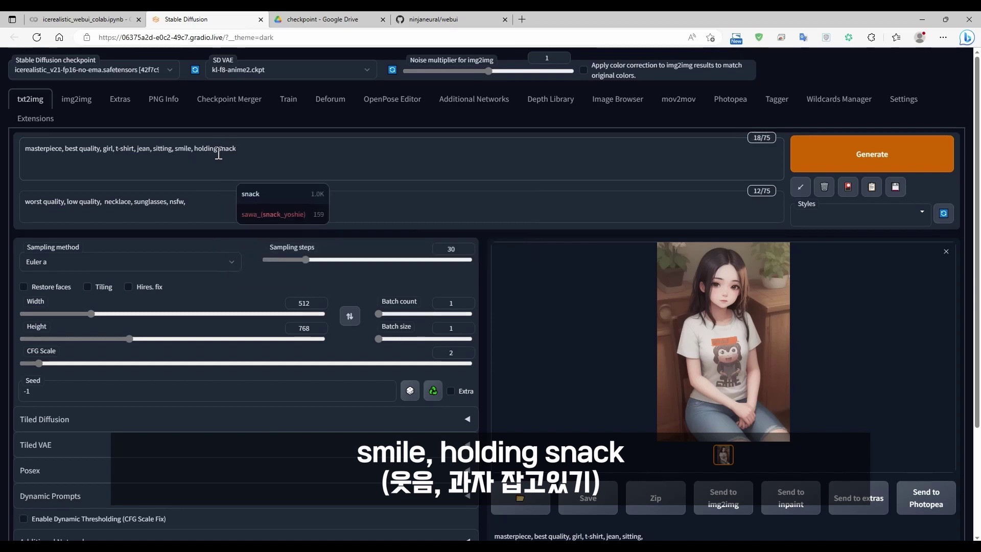
pyautogui.hotkey('ctrl', 'Return')
pyautogui.press('Escape')
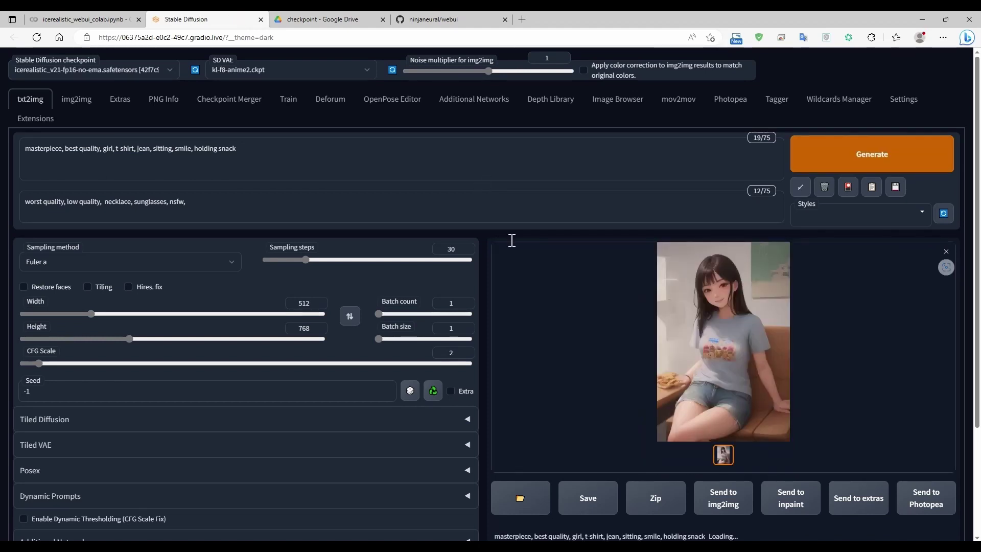
# Step: Inspect the generated image enlarged, generate another one with the same prompt and settings, and view it enlarged
pyautogui.click(620, 286)
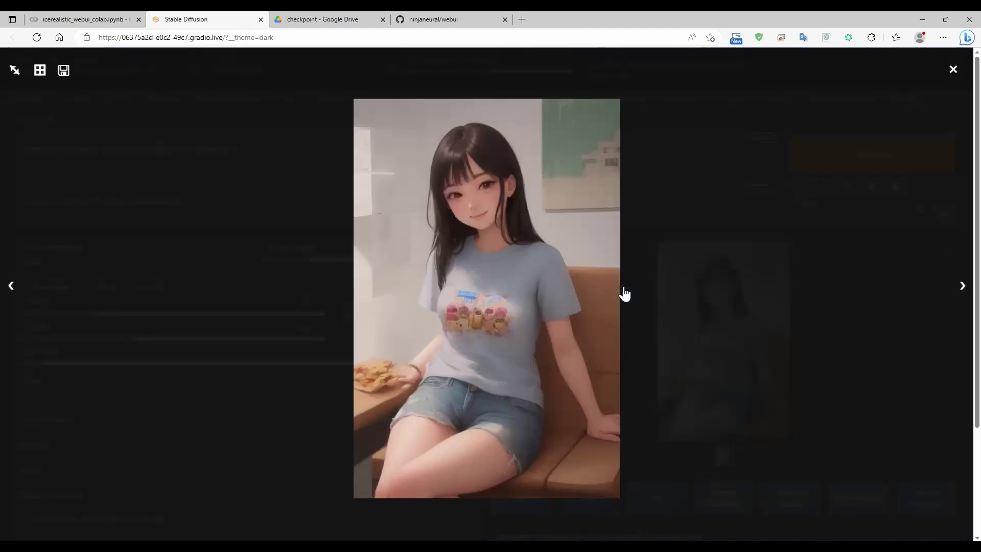
pyautogui.click(520, 280)
pyautogui.click(804, 159)
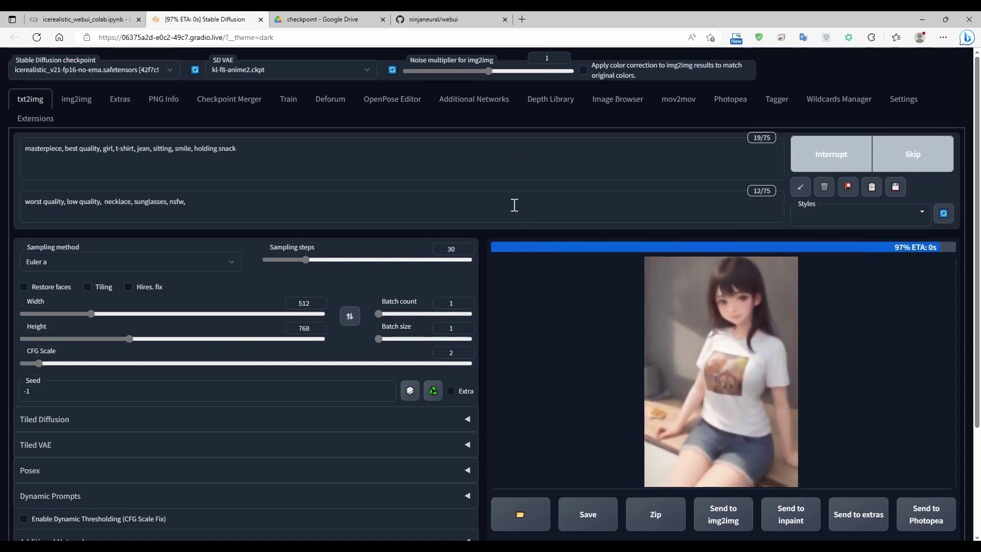
pyautogui.click(556, 311)
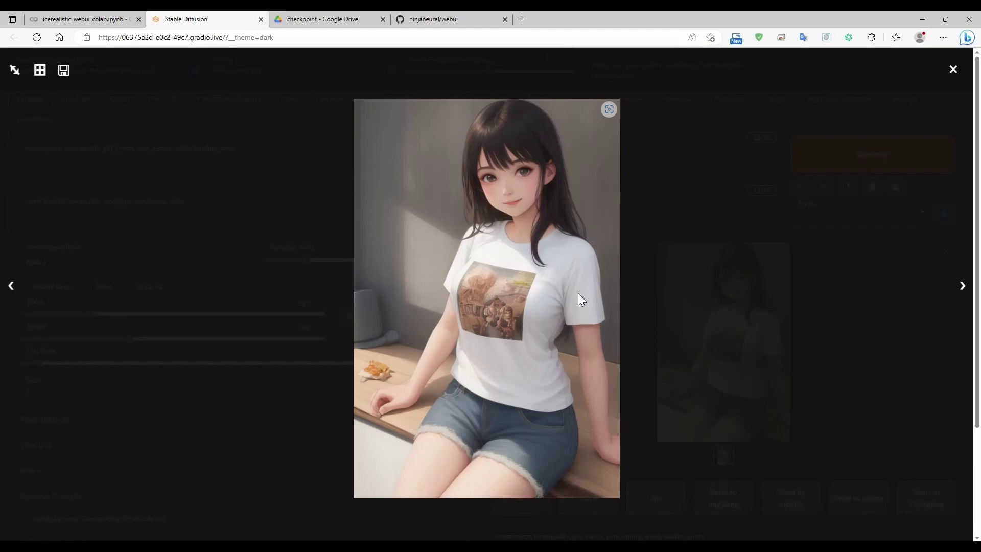
pyautogui.click(580, 292)
# Step: Set the CFG scale to 9, generate an image, and inspect it enlarged
pyautogui.moveTo(448, 349); pyautogui.dragTo(457, 349)
pyautogui.write('9')
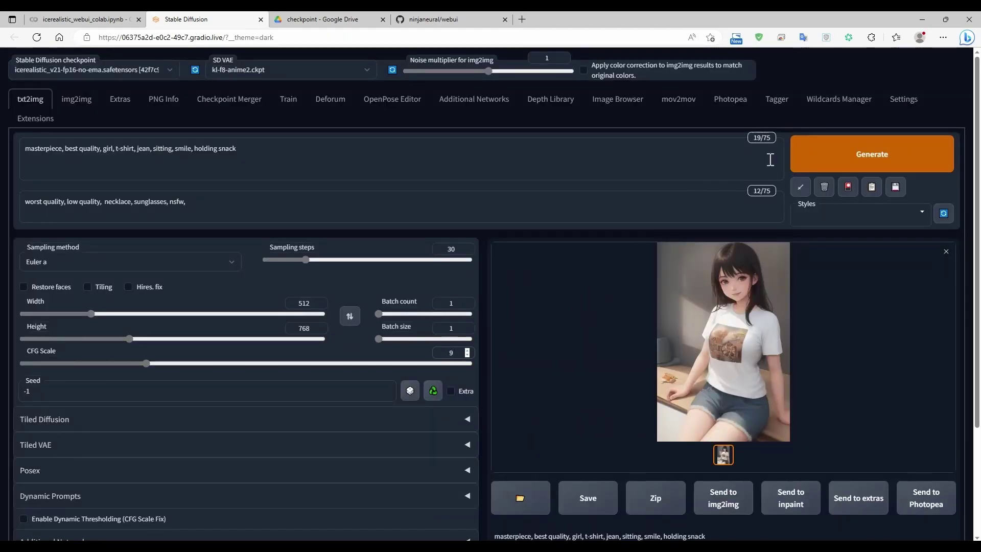
pyautogui.click(800, 155)
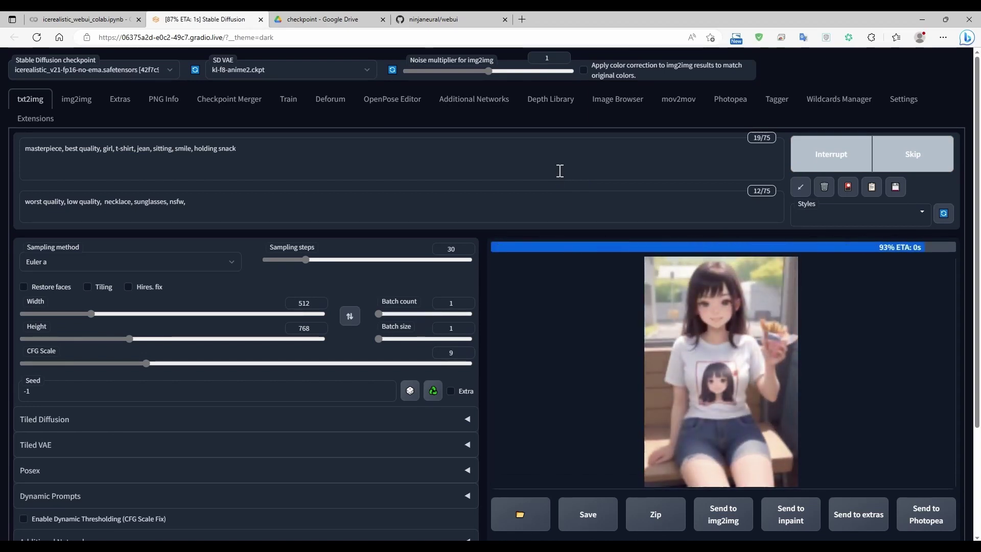
pyautogui.click(576, 287)
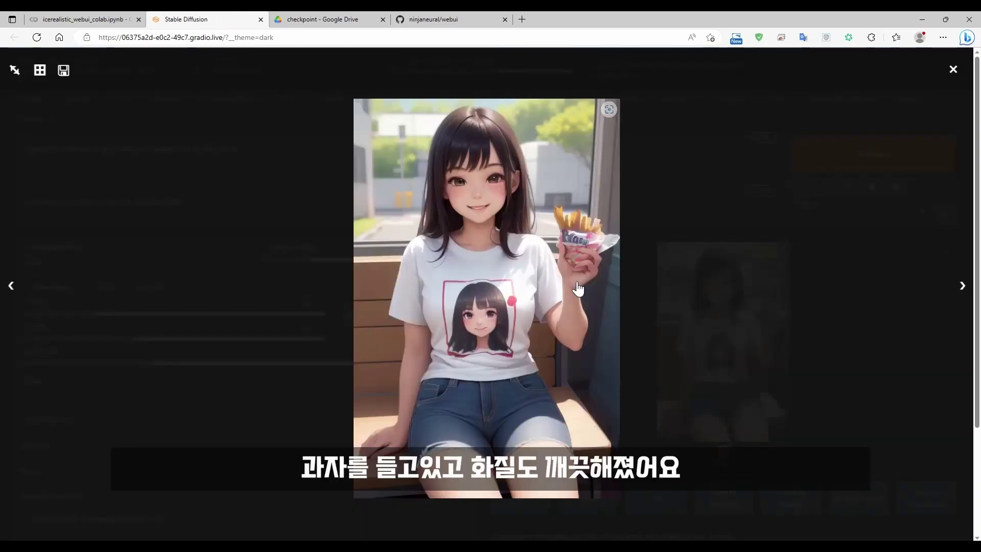
pyautogui.click(550, 264)
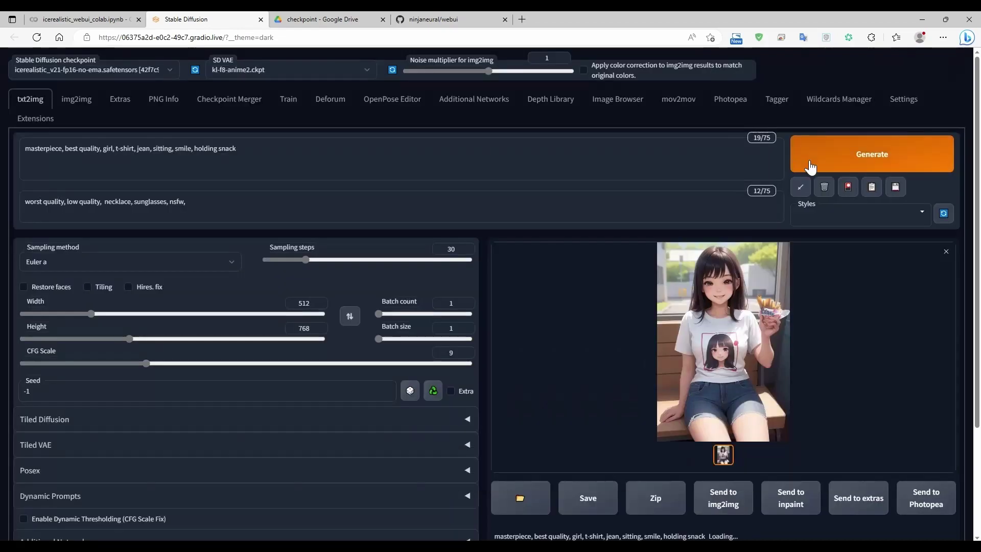
# Step: Generate another image at CFG scale 9 and view it enlarged
pyautogui.click(810, 159)
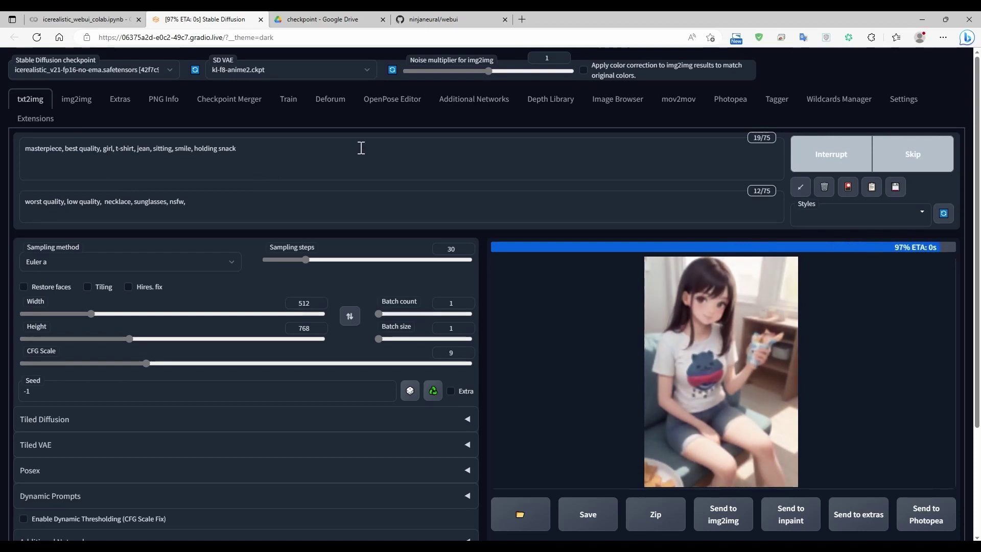
pyautogui.click(778, 353)
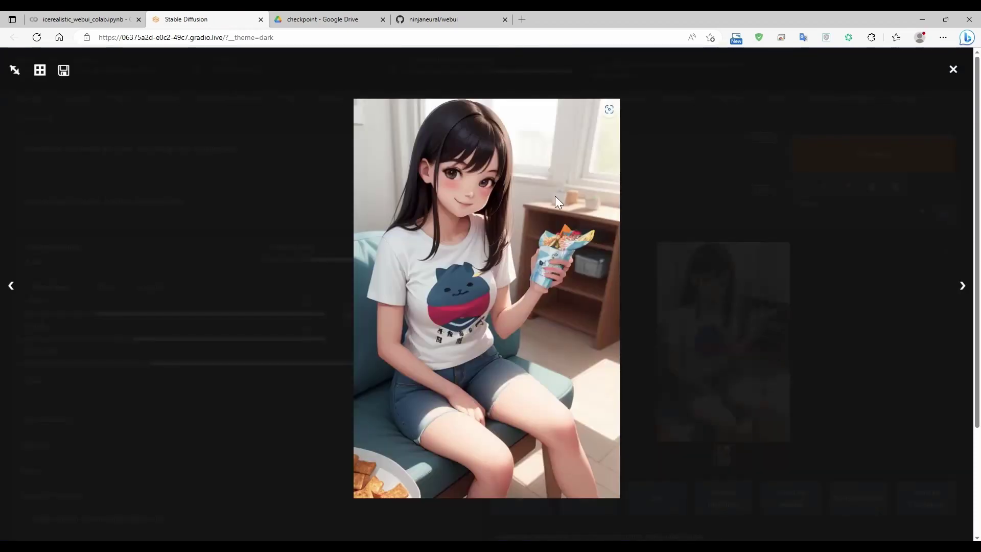
pyautogui.click(467, 237)
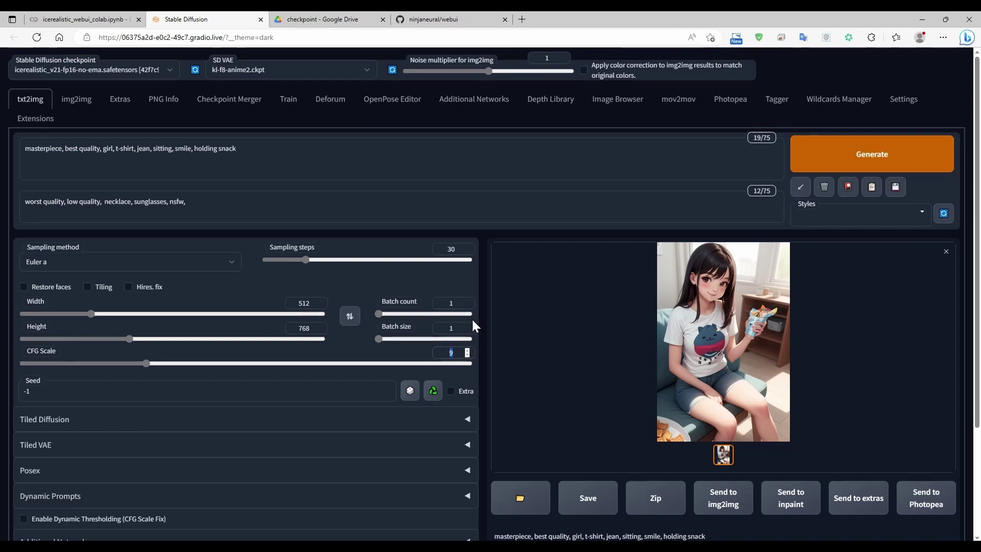
# Step: Set the CFG scale to 18, generate an image, and inspect the result enlarged
pyautogui.write('18')
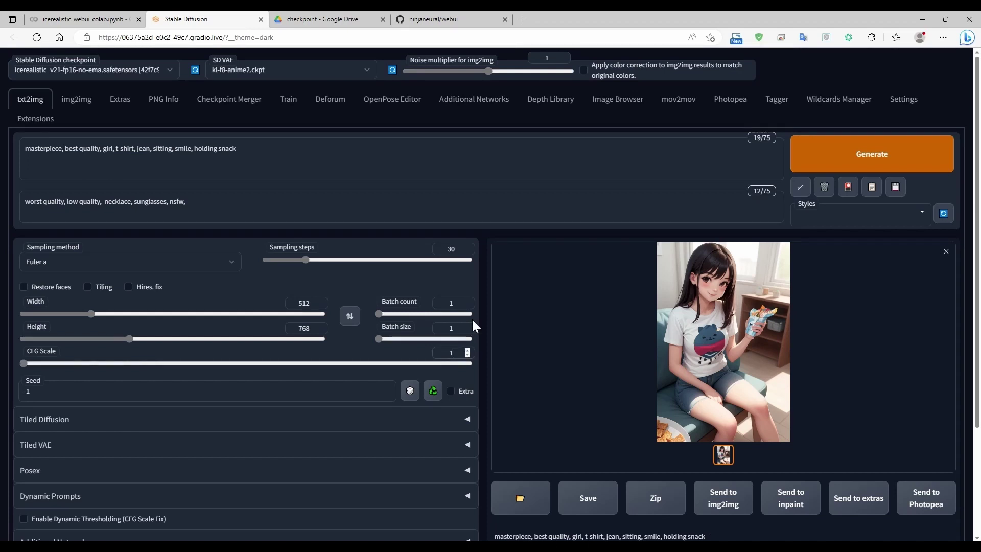
pyautogui.click(832, 155)
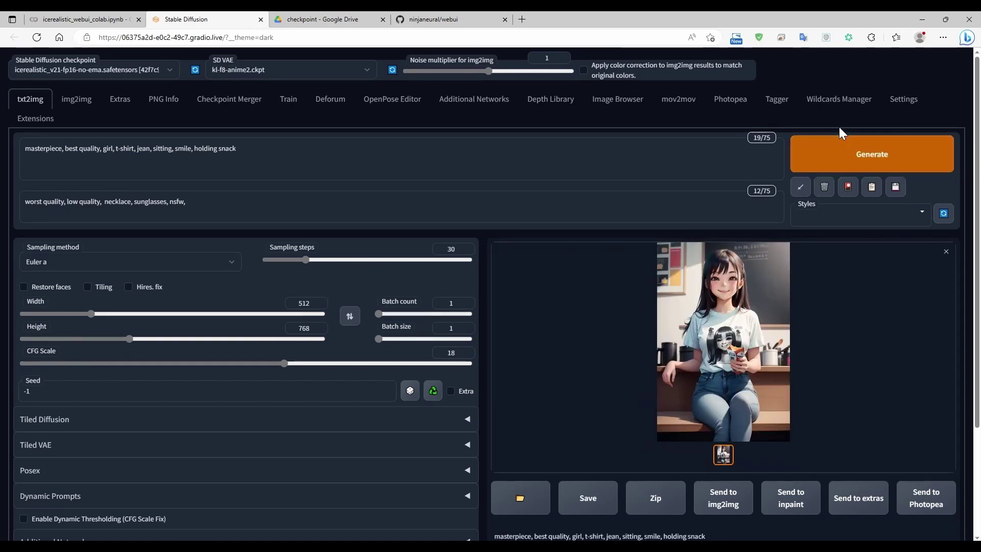
pyautogui.click(635, 307)
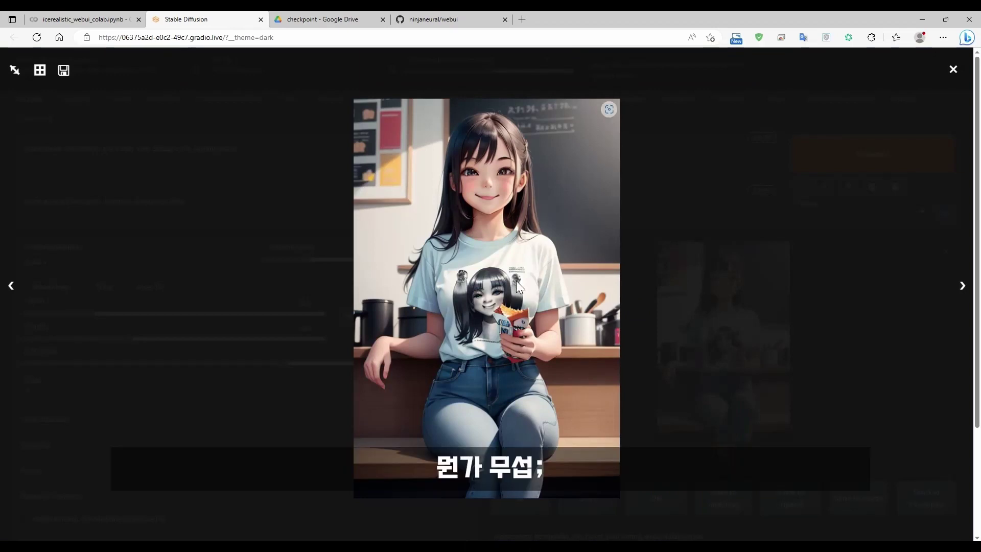
pyautogui.click(682, 222)
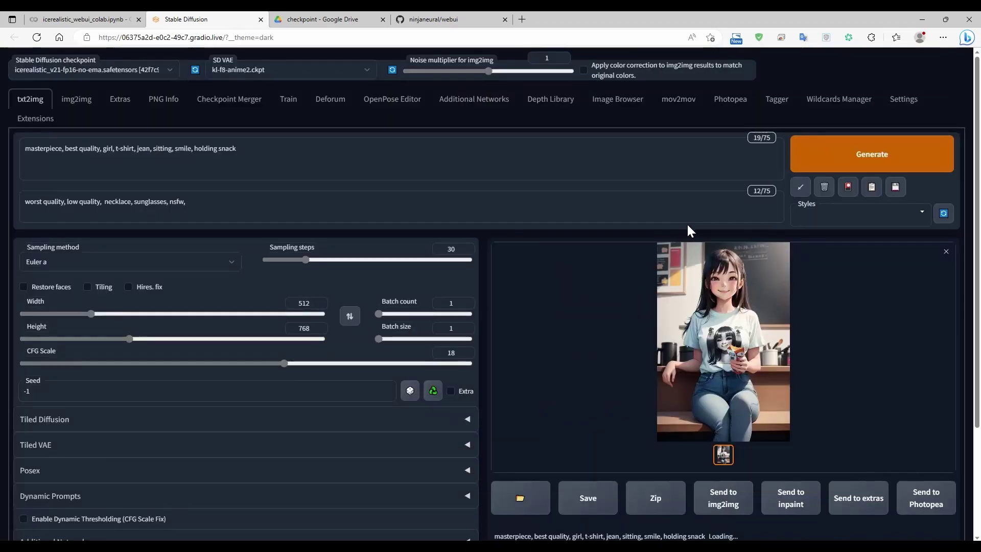
# Step: Raise the CFG scale to 22, generate an image, and check it enlarged for artifacts
pyautogui.doubleClick(452, 352)
pyautogui.write('22')
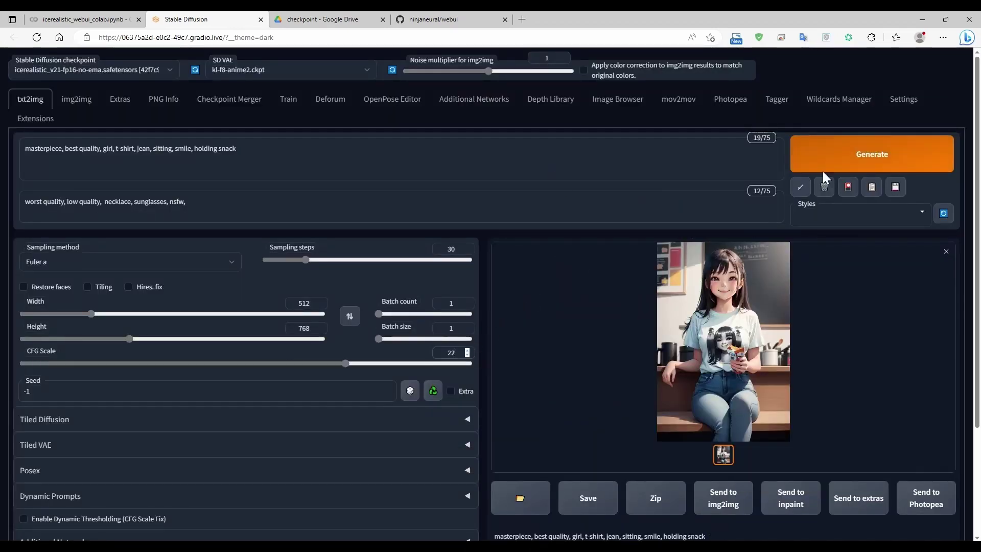
pyautogui.click(872, 153)
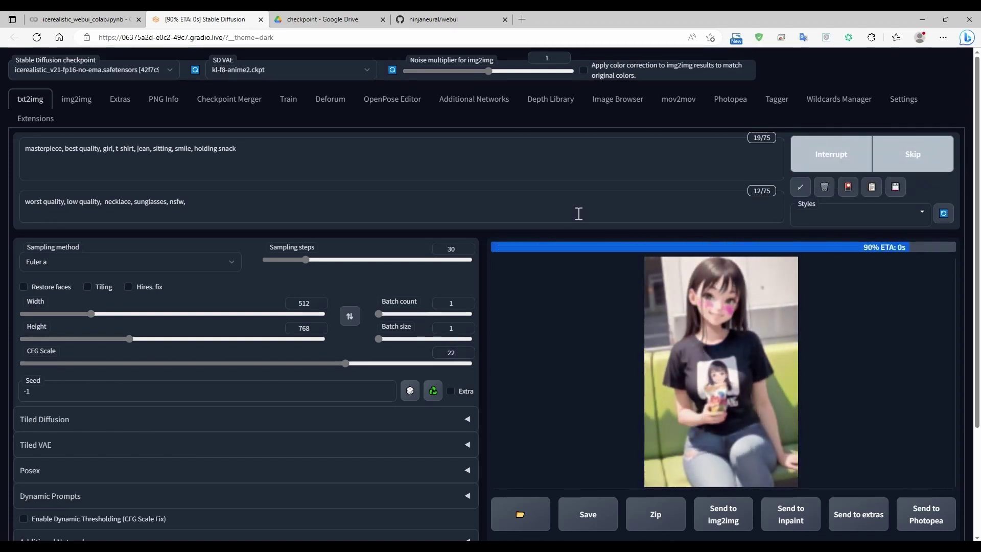
pyautogui.click(650, 300)
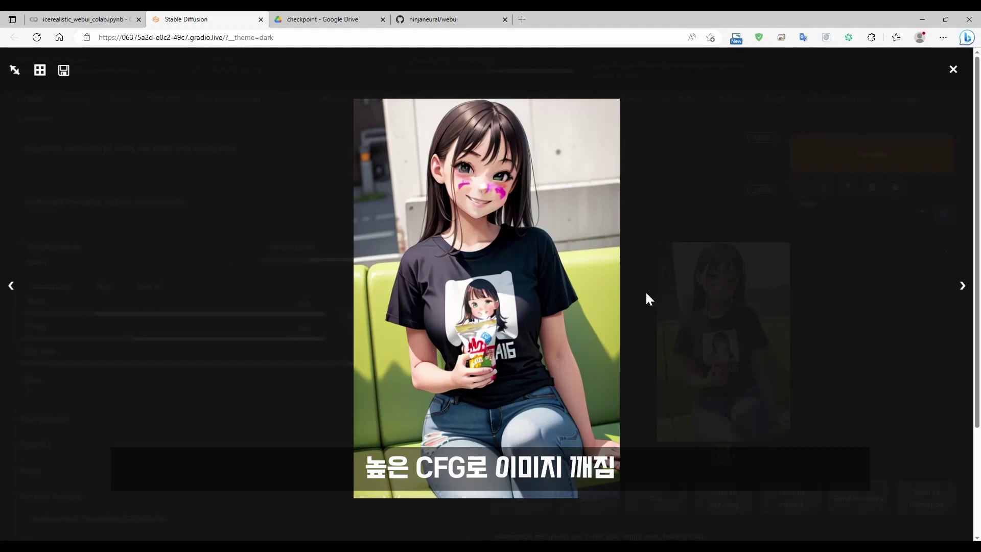
pyautogui.click(654, 240)
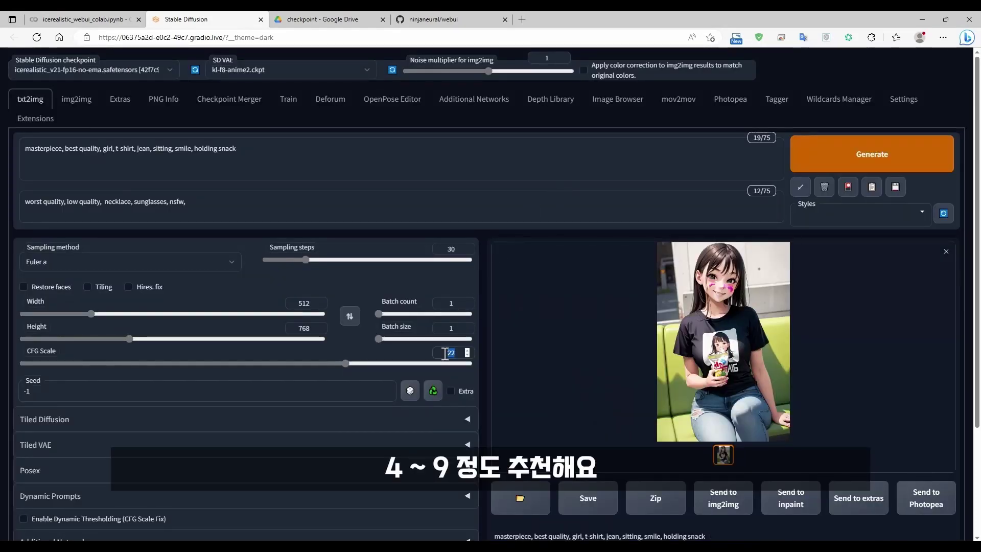
# Step: Set the CFG scale to 7, briefly trying 9 before returning to 7
pyautogui.write('7')
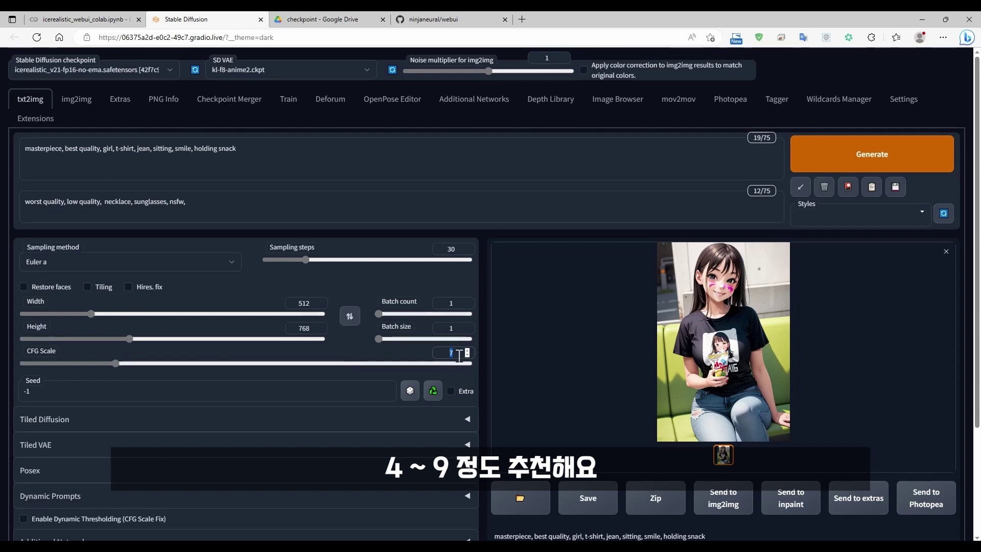
pyautogui.write('9')
pyautogui.moveTo(446, 358); pyautogui.dragTo(460, 353)
pyautogui.write('7')
# Step: Look up the seed used for the last image in its generation details
pyautogui.click(60, 396)
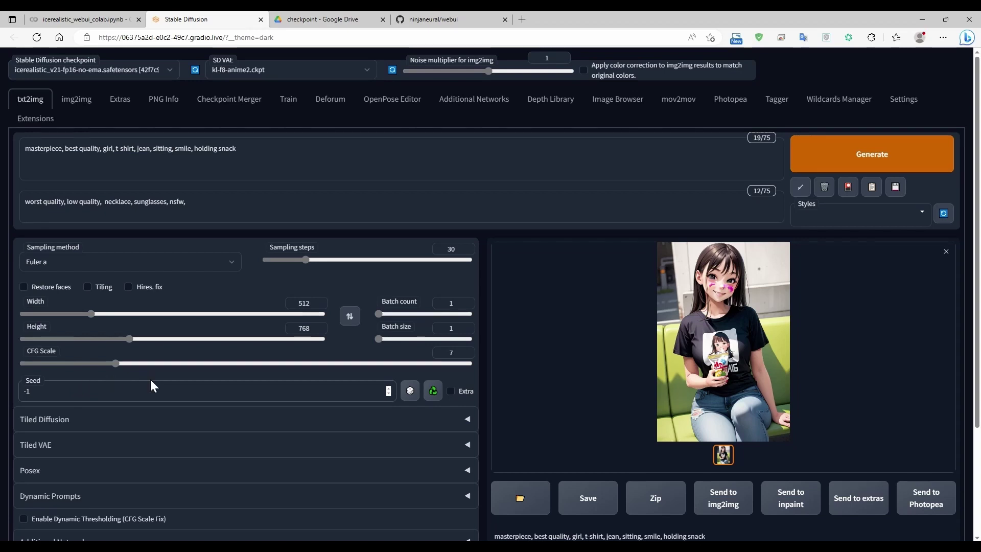
pyautogui.scroll(-3, 475, 307)
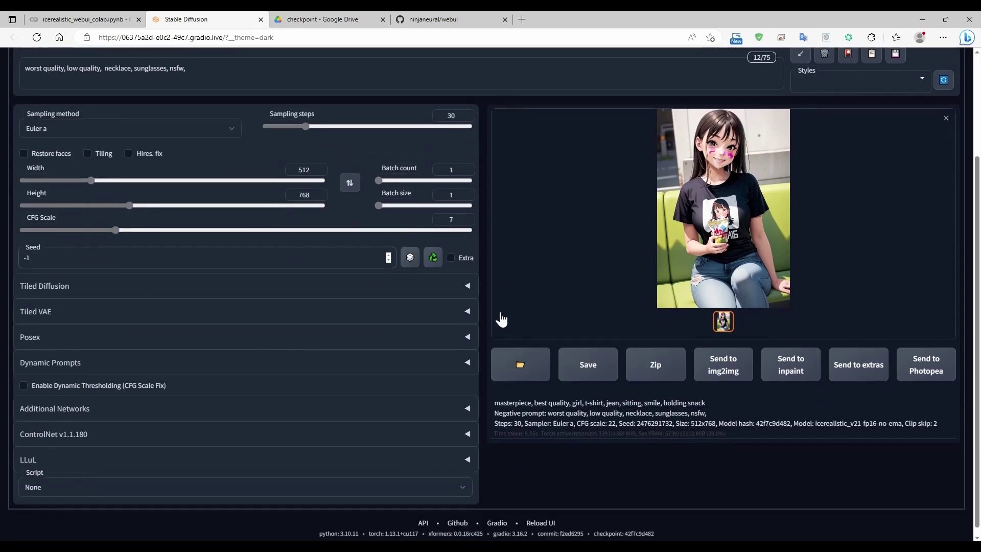
pyautogui.doubleClick(641, 415)
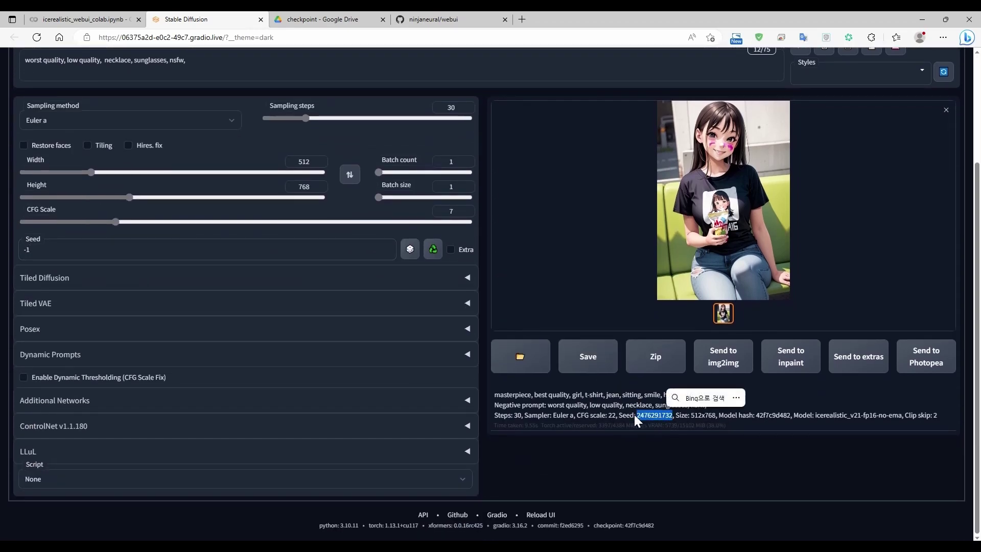
pyautogui.scroll(2, 638, 418)
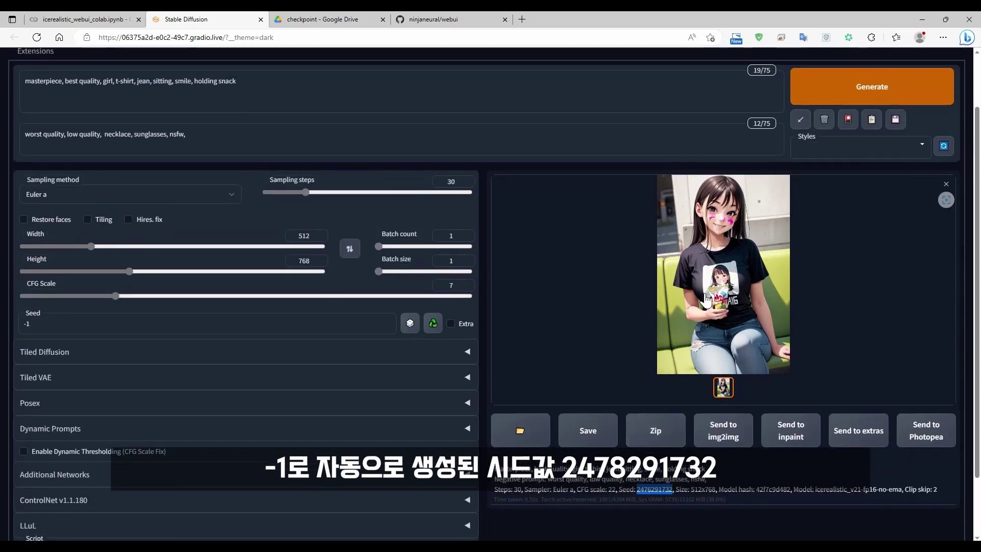
# Step: Set the seed to 123 and generate an image
pyautogui.click(65, 317)
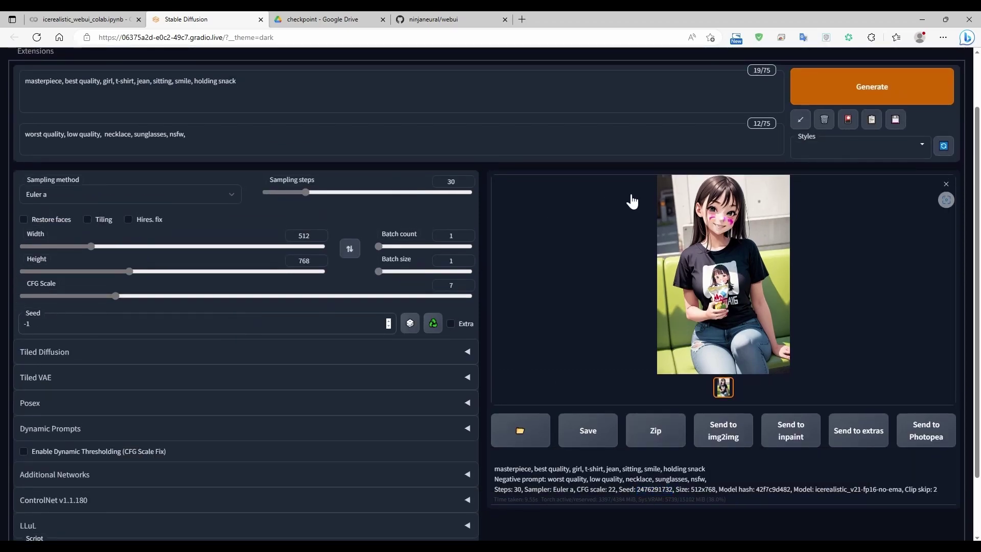
pyautogui.scroll(2, 588, 245)
pyautogui.write('123')
pyautogui.click(857, 165)
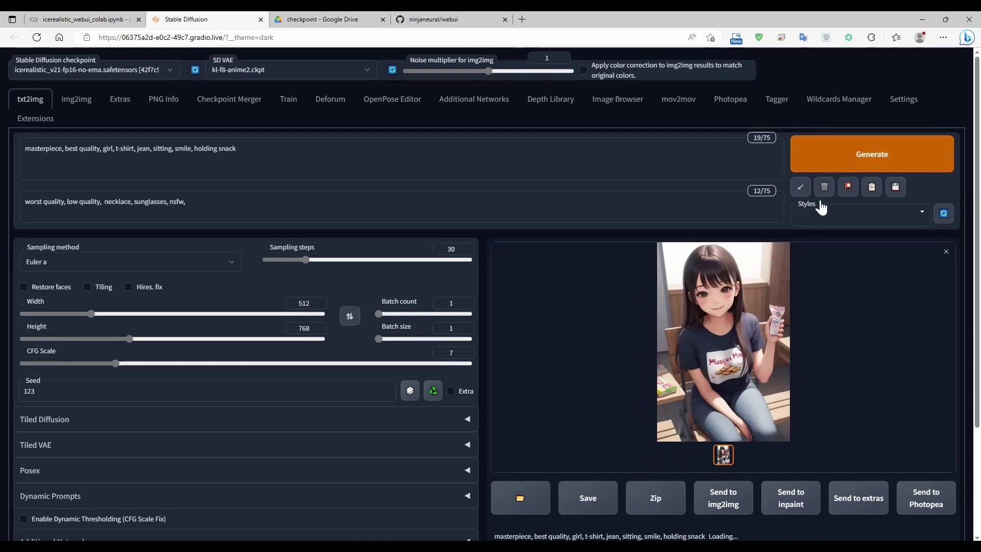
# Step: Check the seed in the new image's generation details and generate again with the same seed
pyautogui.scroll(-3, 680, 357)
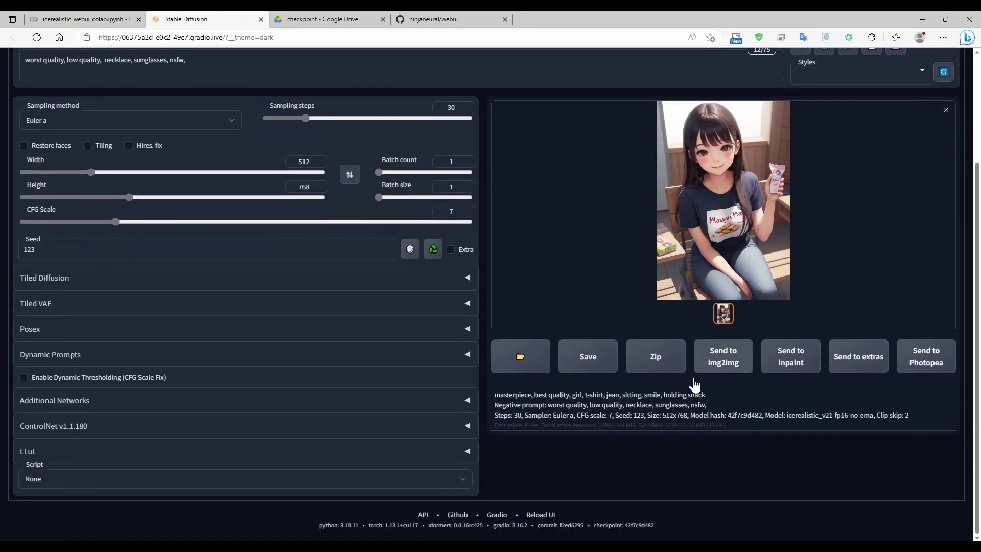
pyautogui.click(637, 414)
pyautogui.scroll(3, 636, 414)
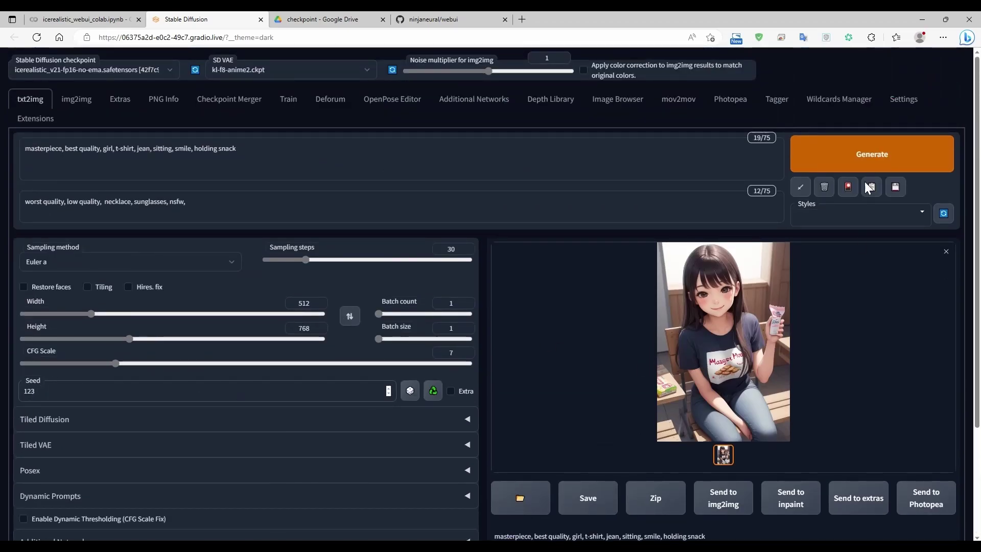
pyautogui.click(863, 156)
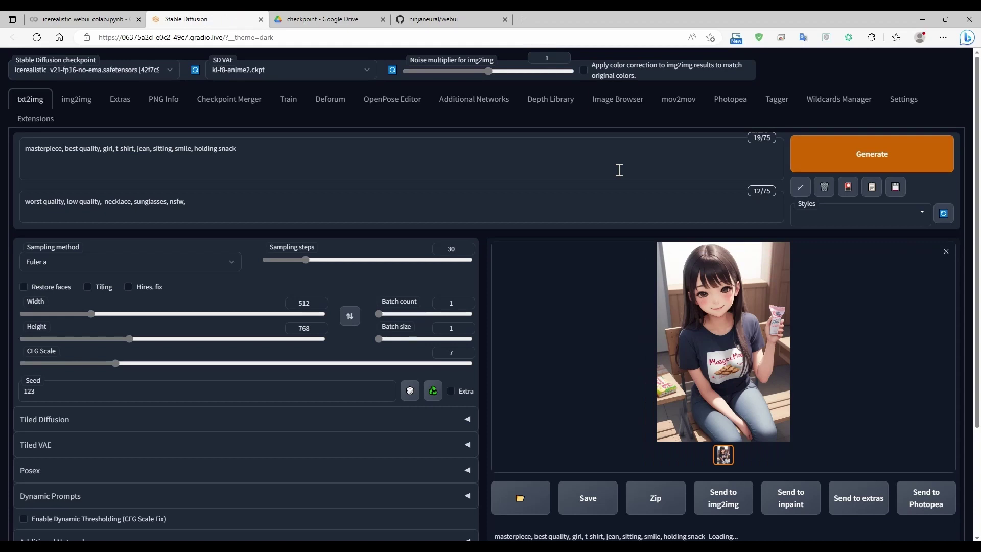
# Step: Set the seed back to -1 for a random seed and generate an image
pyautogui.scroll(-1, 318, 382)
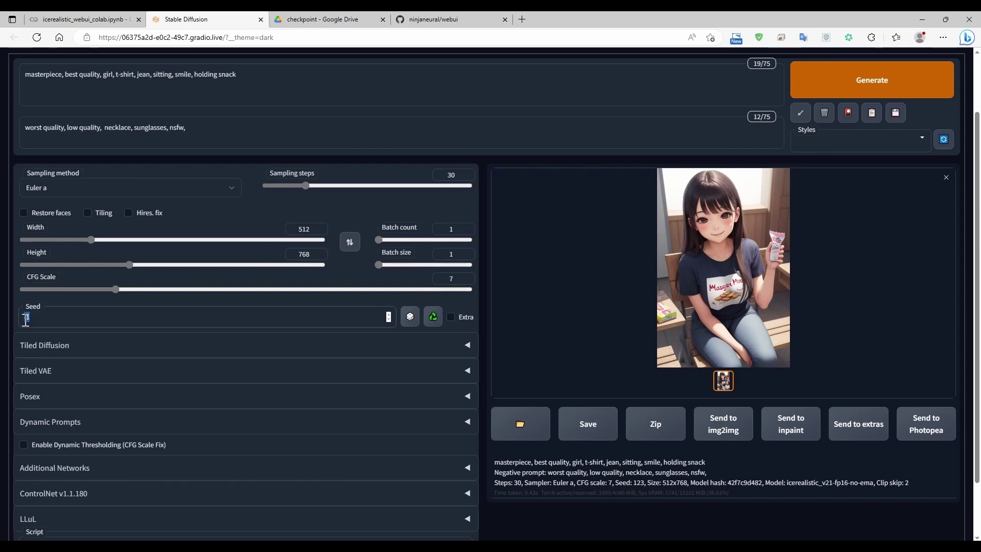
pyautogui.scroll(1, 60, 318)
pyautogui.click(828, 159)
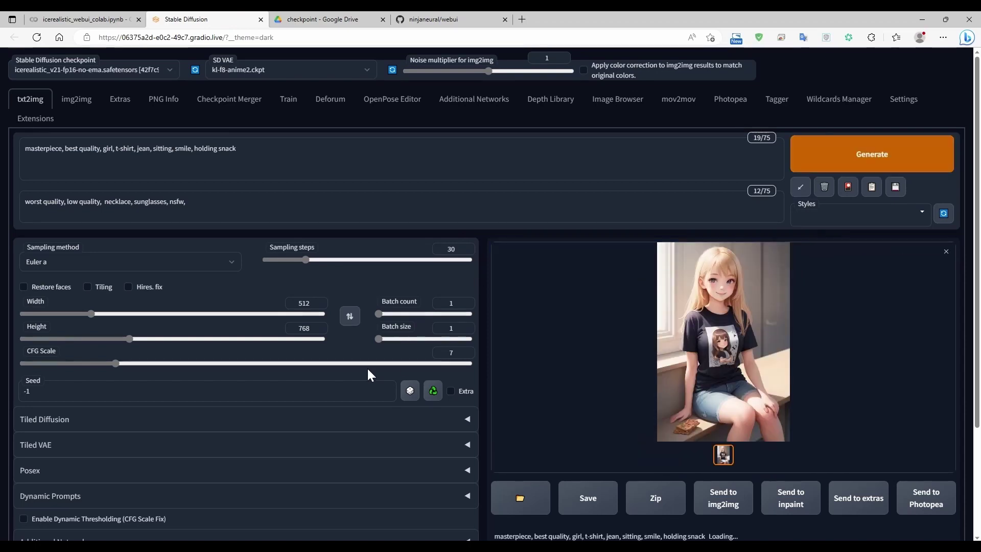
# Step: View the generated image enlarged and check its seed in the generation details
pyautogui.click(695, 314)
pyautogui.click(695, 312)
pyautogui.scroll(-2, 726, 288)
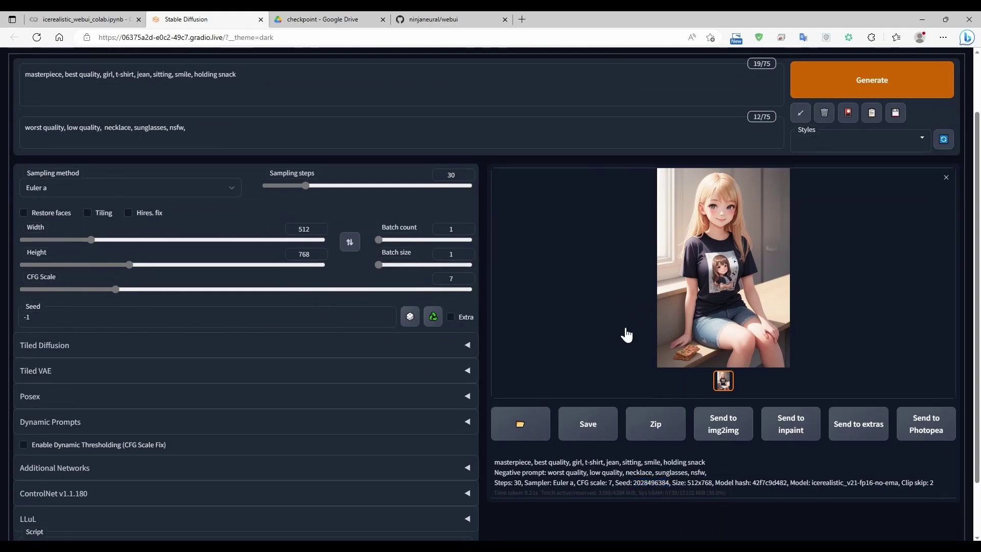
pyautogui.click(617, 292)
pyautogui.click(582, 303)
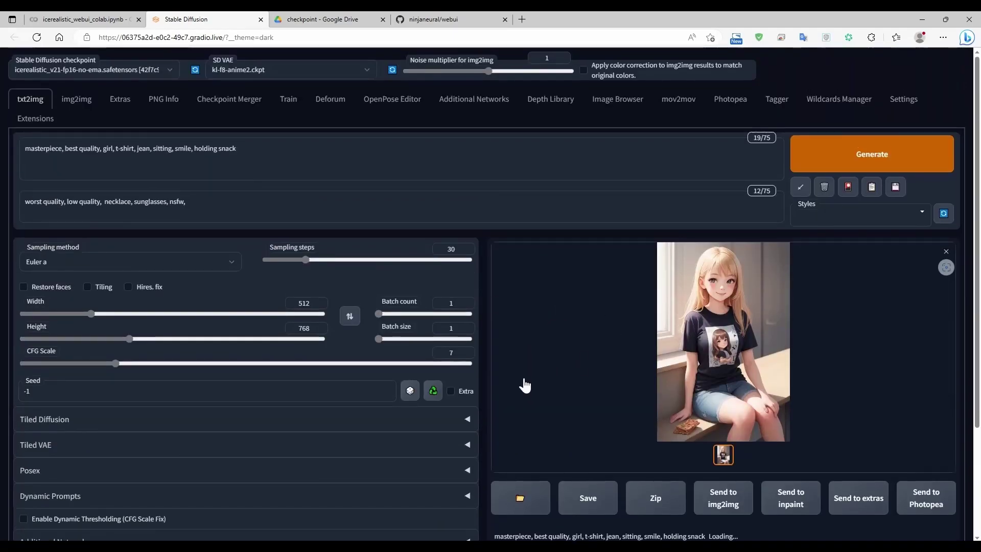
# Step: Reuse the last image's seed, compare it with the generation details, then generate again and view the image enlarged
pyautogui.click(436, 392)
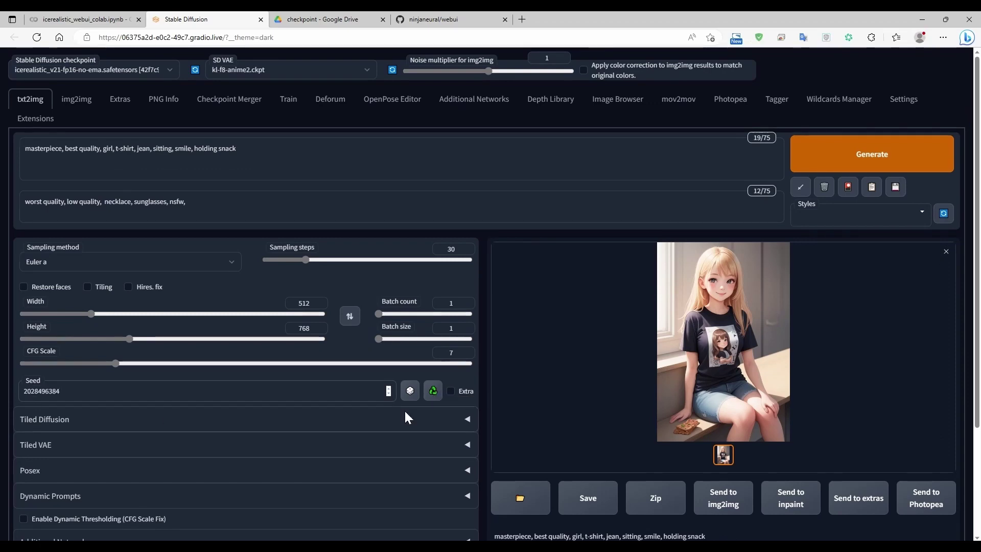
pyautogui.scroll(-3, 667, 402)
pyautogui.doubleClick(647, 415)
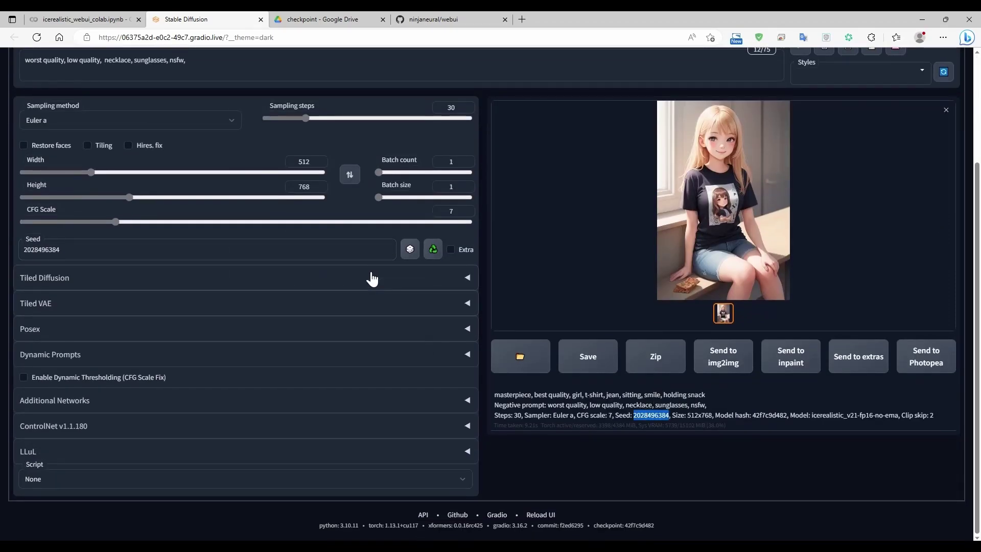
pyautogui.scroll(3, 705, 190)
pyautogui.click(937, 154)
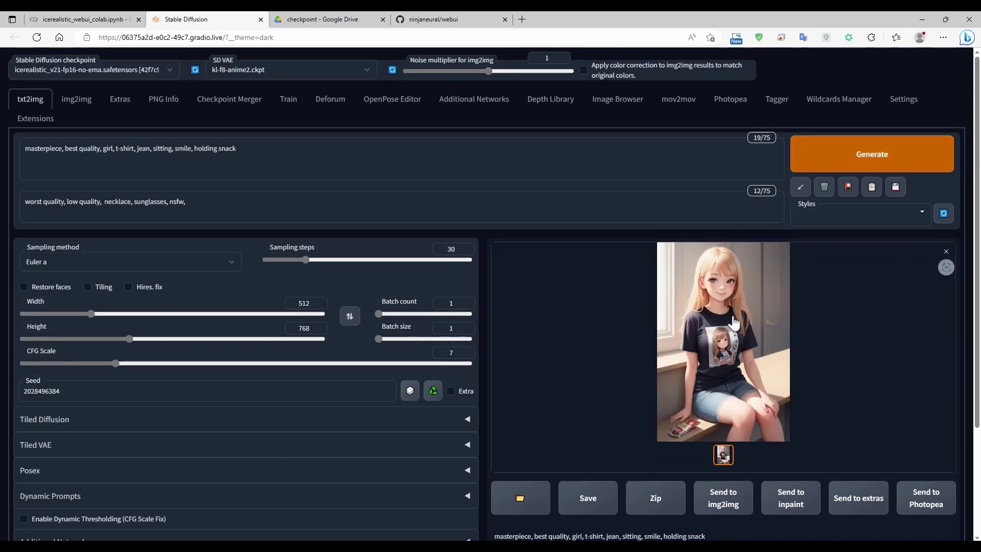
pyautogui.click(617, 322)
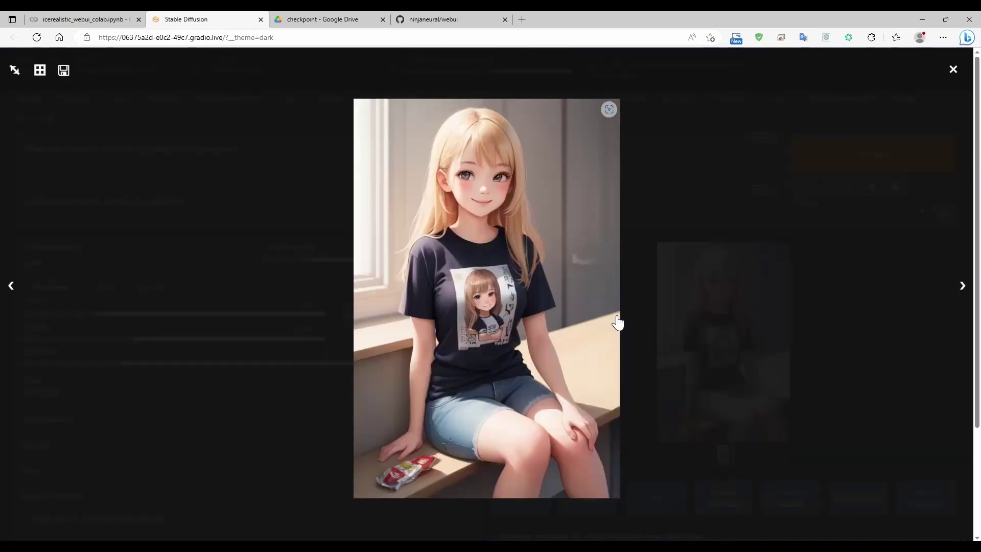
pyautogui.click(641, 307)
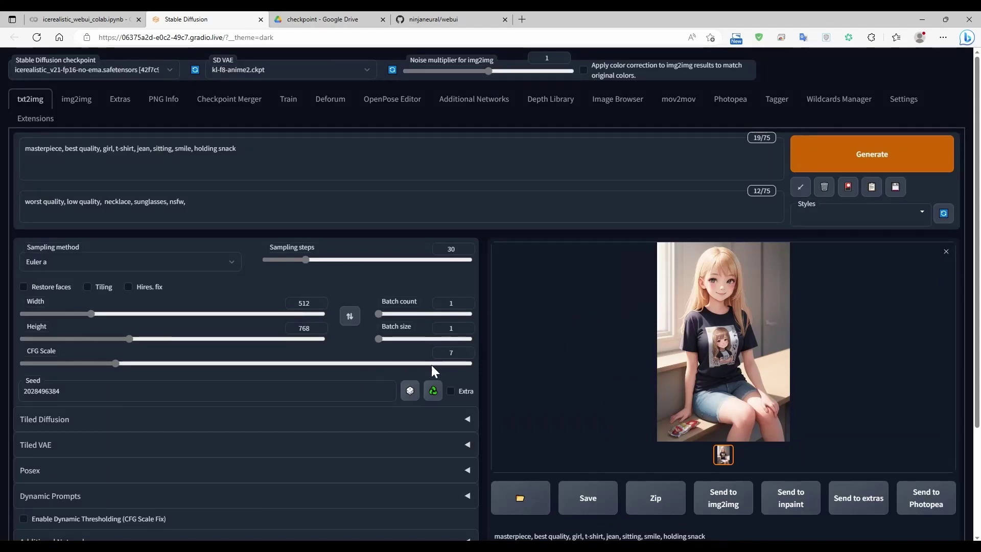
# Step: Reset the seed to random (-1), generate an image and view it enlarged
pyautogui.click(409, 391)
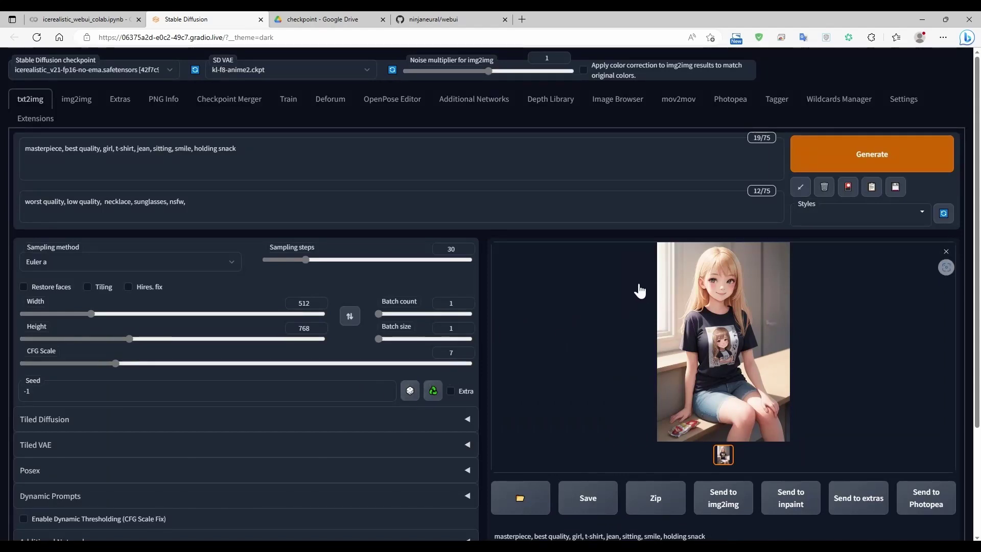
pyautogui.click(846, 168)
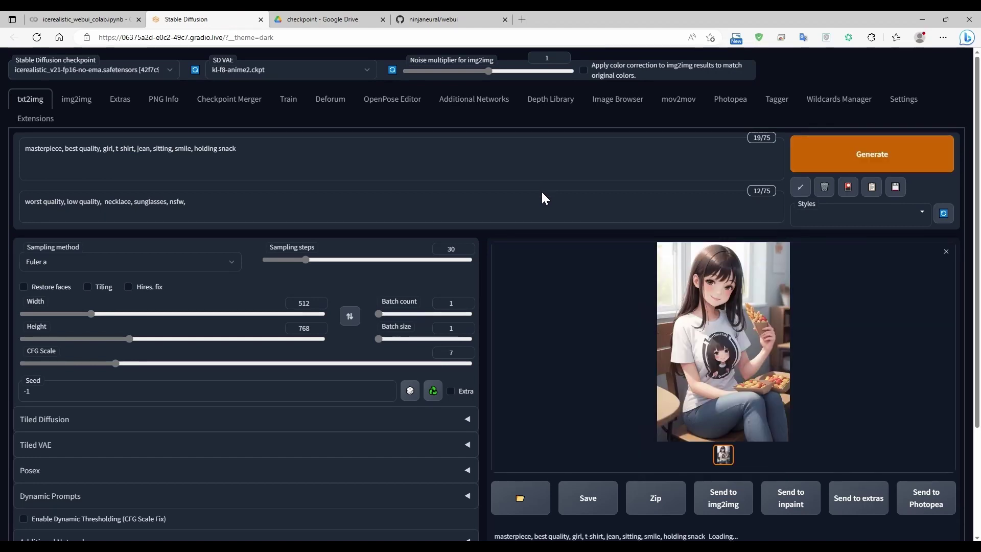
pyautogui.scroll(-1, 543, 194)
pyautogui.click(707, 306)
pyautogui.click(702, 314)
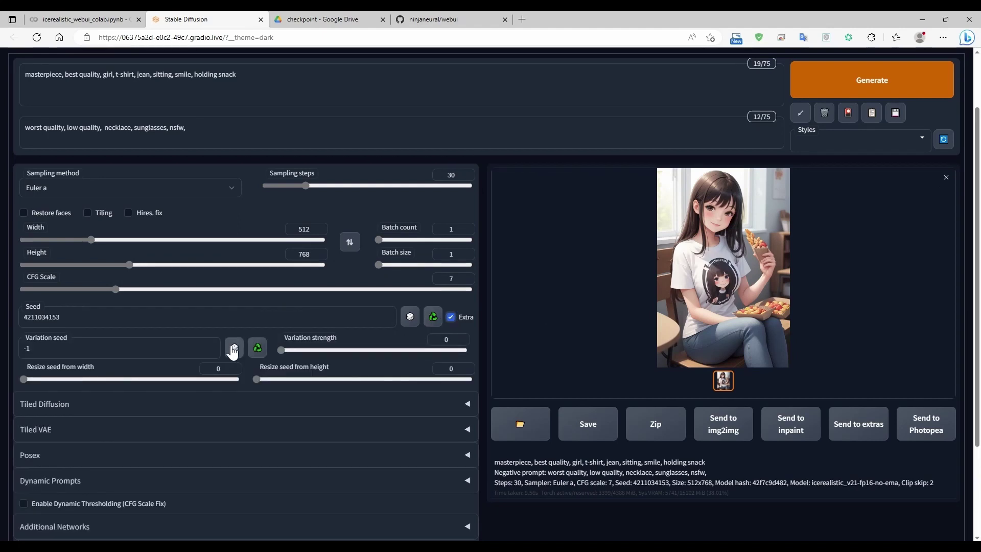
pyautogui.scroll(1, 227, 339)
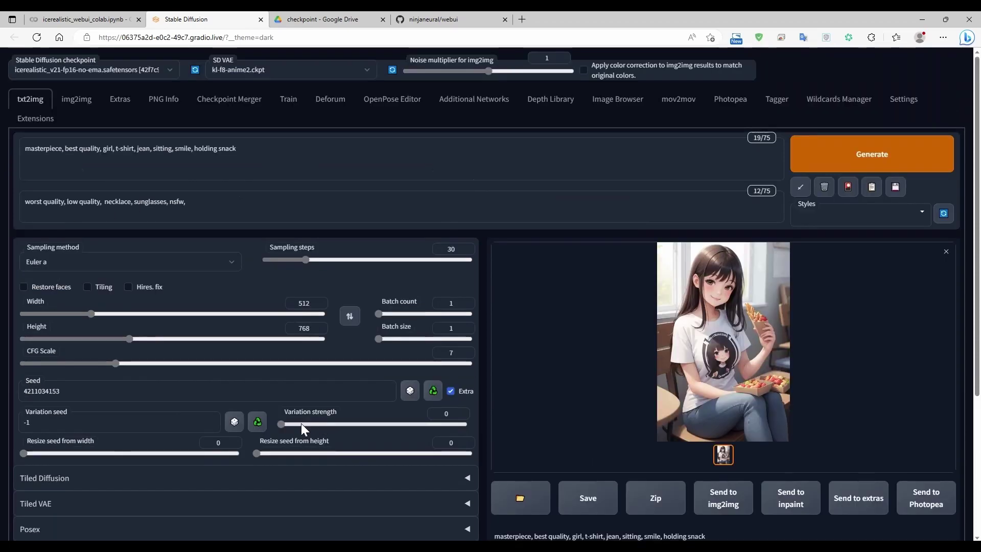
pyautogui.moveTo(281, 424); pyautogui.dragTo(353, 424)
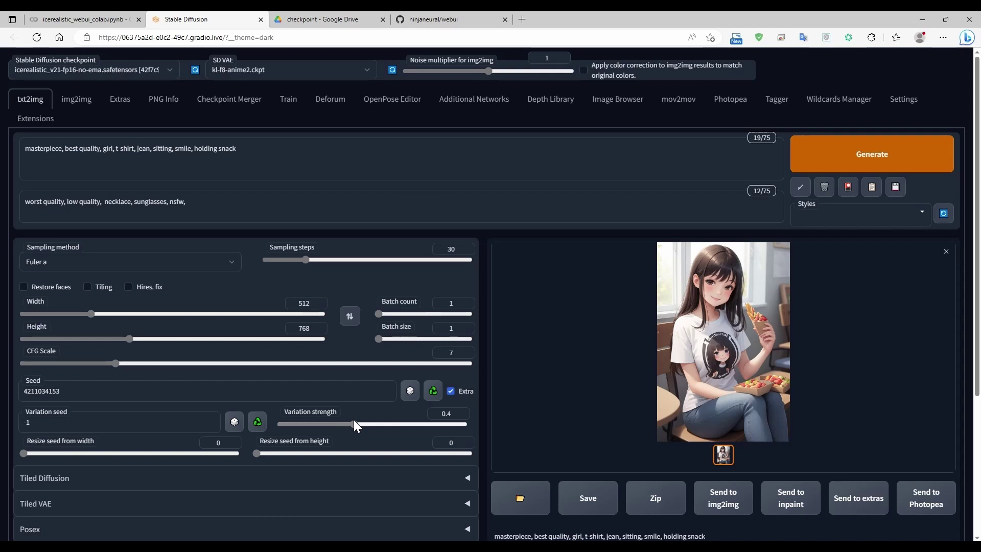
pyautogui.click(828, 168)
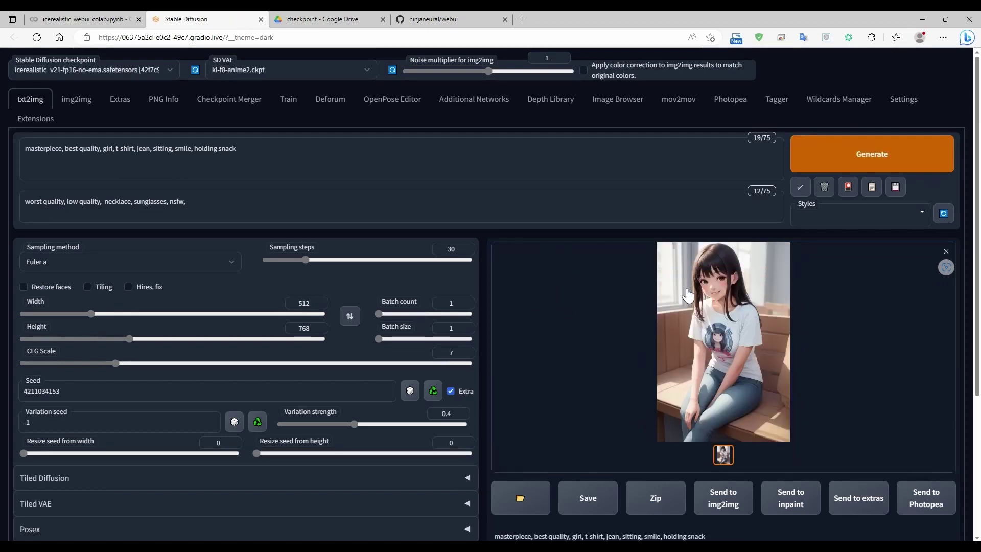
# Step: Check the variation seed in the generation details, then set the batch count to 2 and generate
pyautogui.scroll(-2, 688, 296)
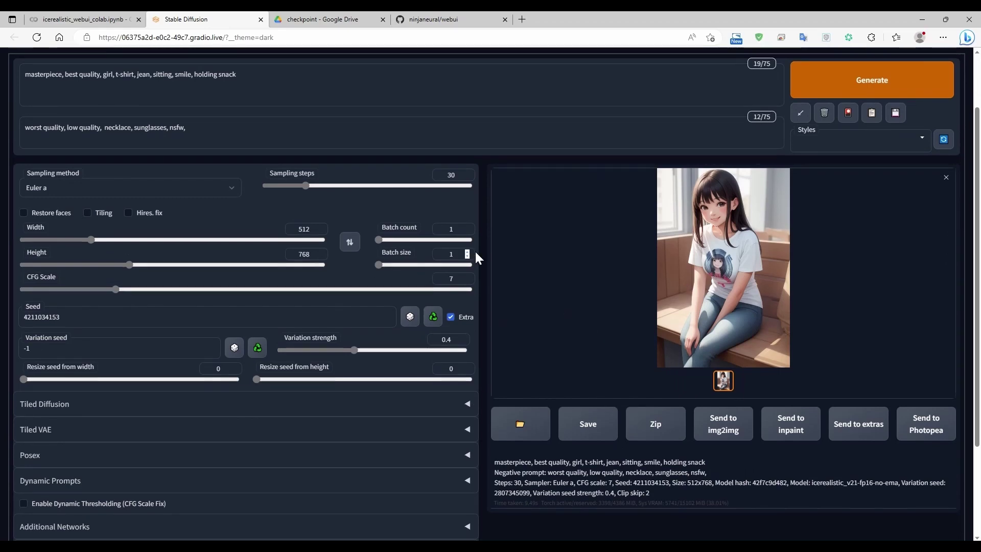
pyautogui.click(467, 228)
pyautogui.scroll(2, 468, 231)
pyautogui.click(803, 84)
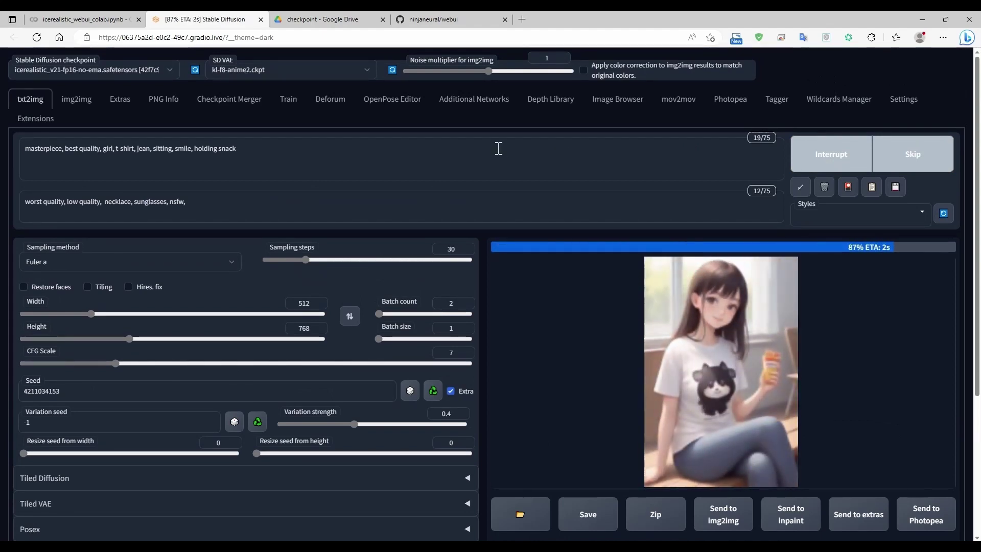
# Step: Compare the two variation images, individually and enlarged, along with their variation seeds in the generation details
pyautogui.scroll(-2, 627, 324)
pyautogui.scroll(1, 675, 344)
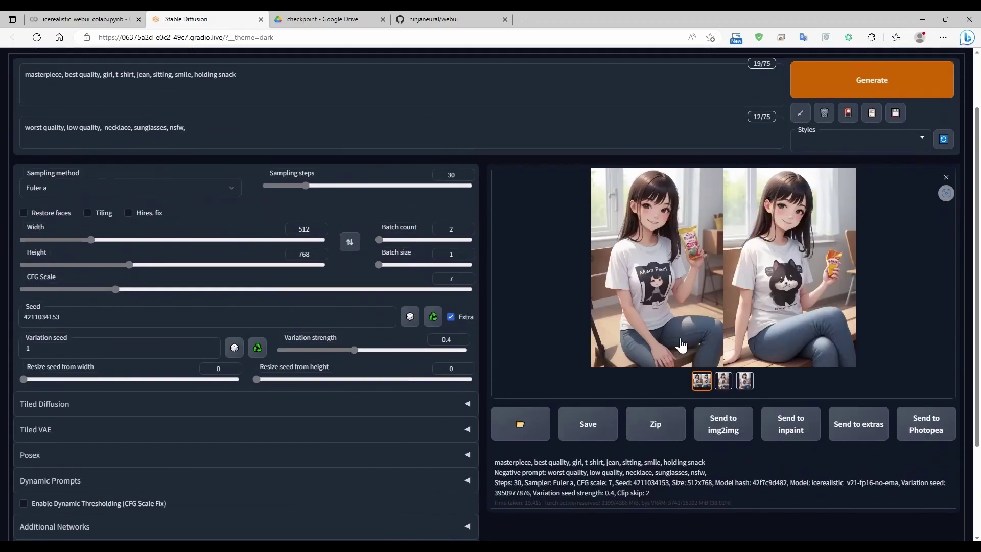
pyautogui.click(725, 384)
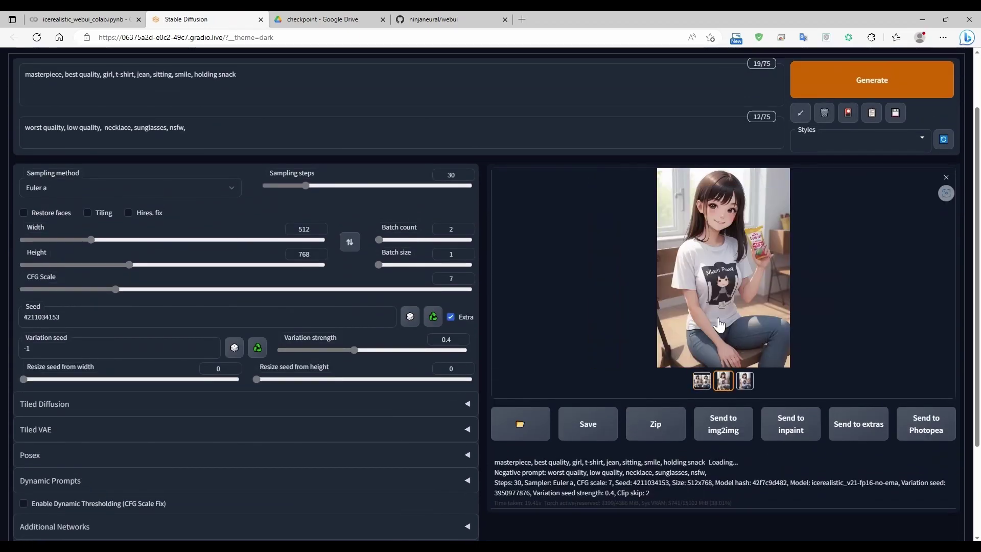
pyautogui.click(749, 259)
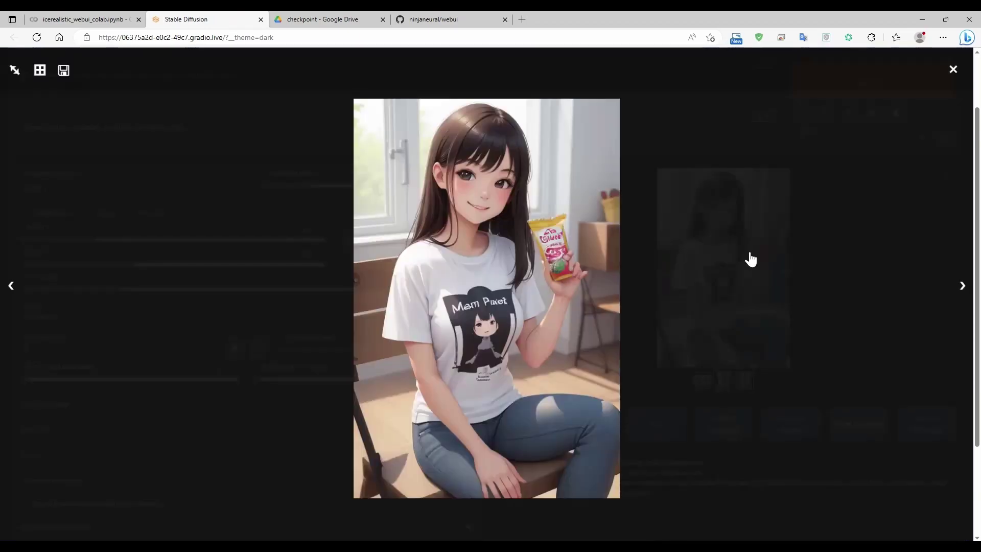
pyautogui.click(963, 291)
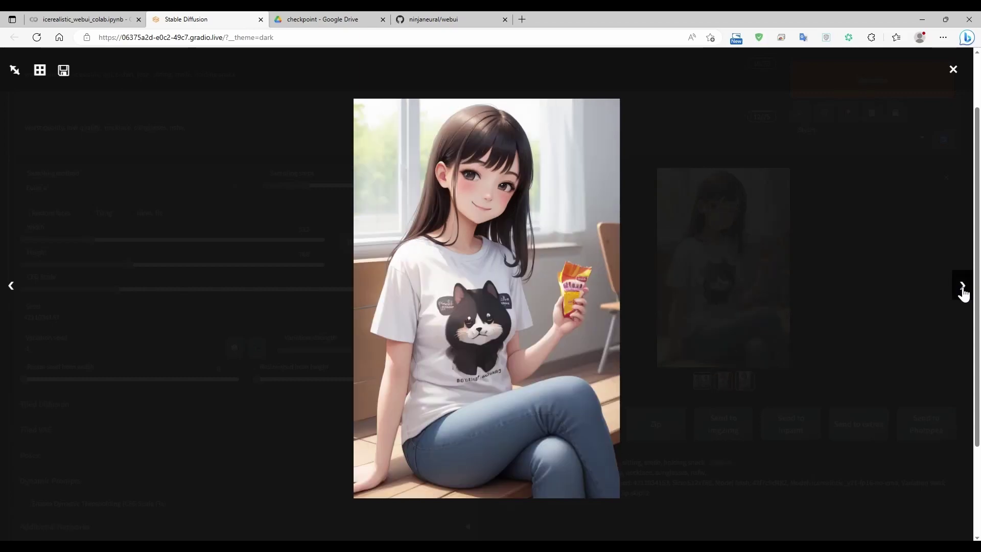
pyautogui.click(880, 275)
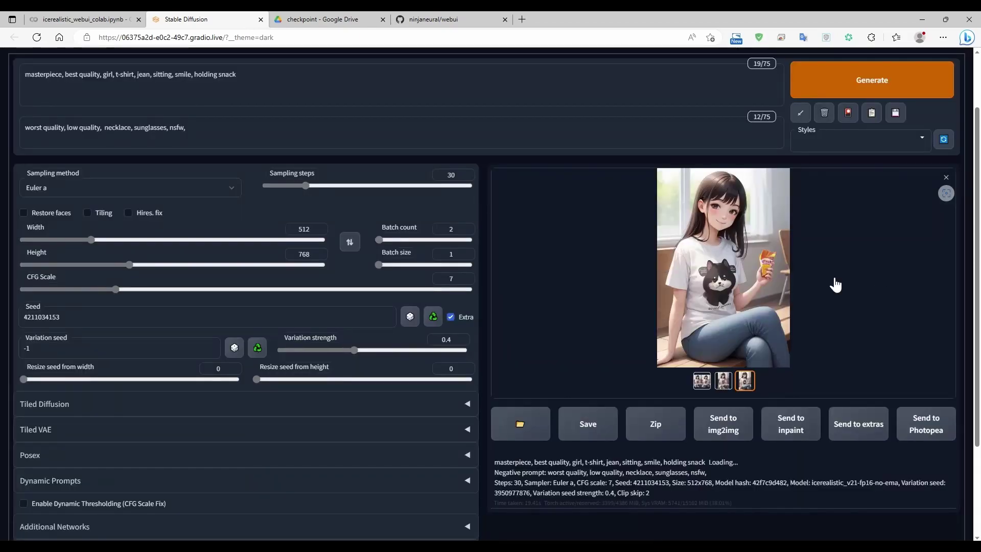
pyautogui.click(725, 383)
pyautogui.click(744, 381)
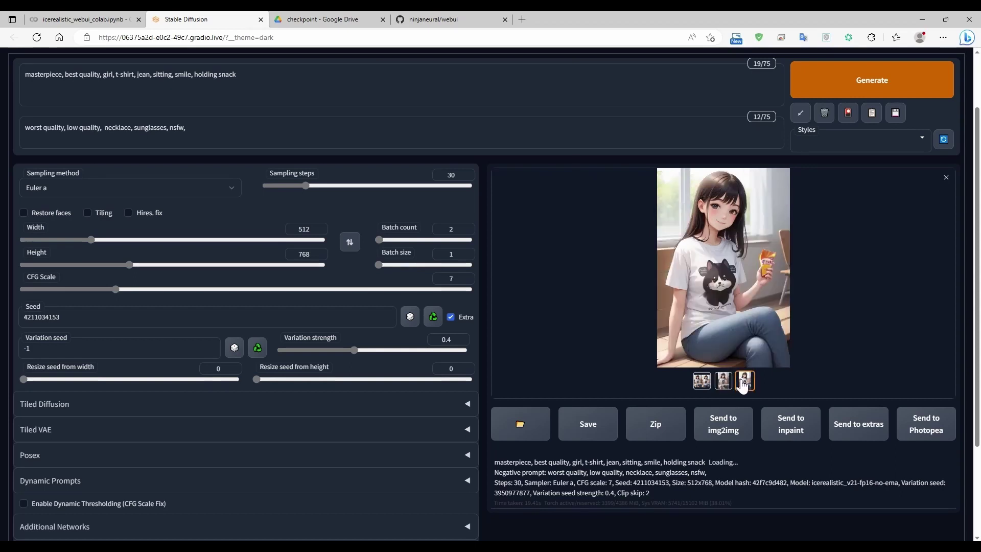
pyautogui.press('Right')
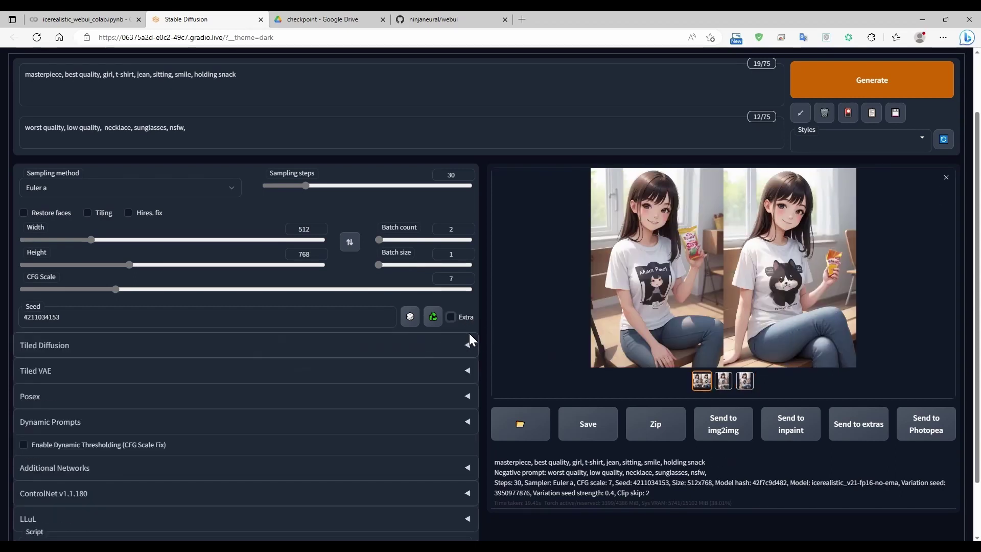
# Step: Reset the seed to random, generate a batch of two images and check the second image's seed
pyautogui.click(410, 316)
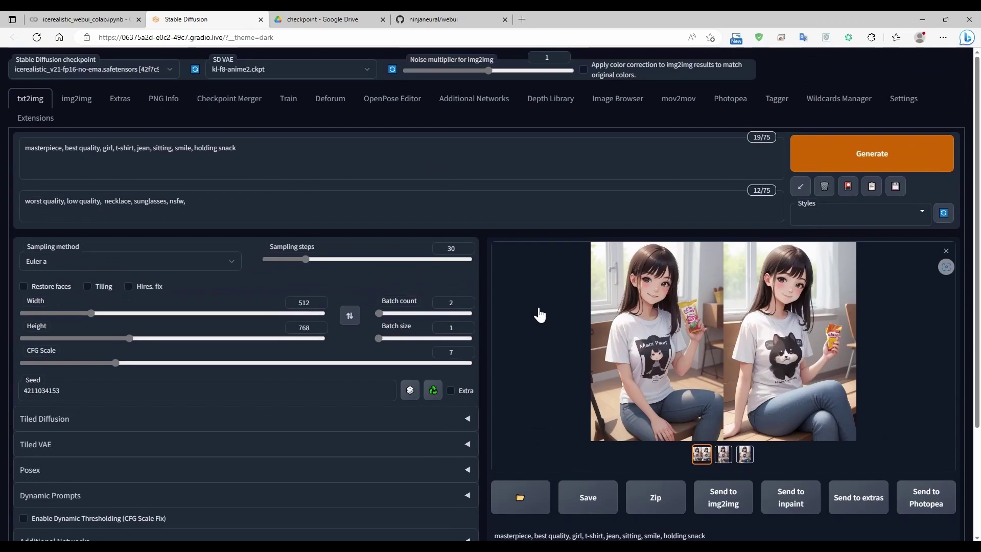
pyautogui.press('Left')
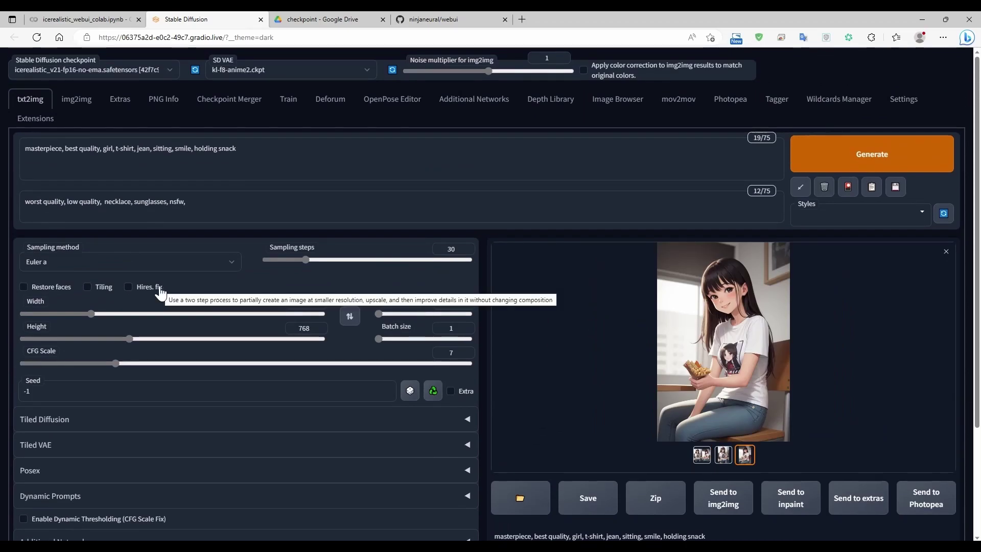
pyautogui.scroll(-3, 511, 411)
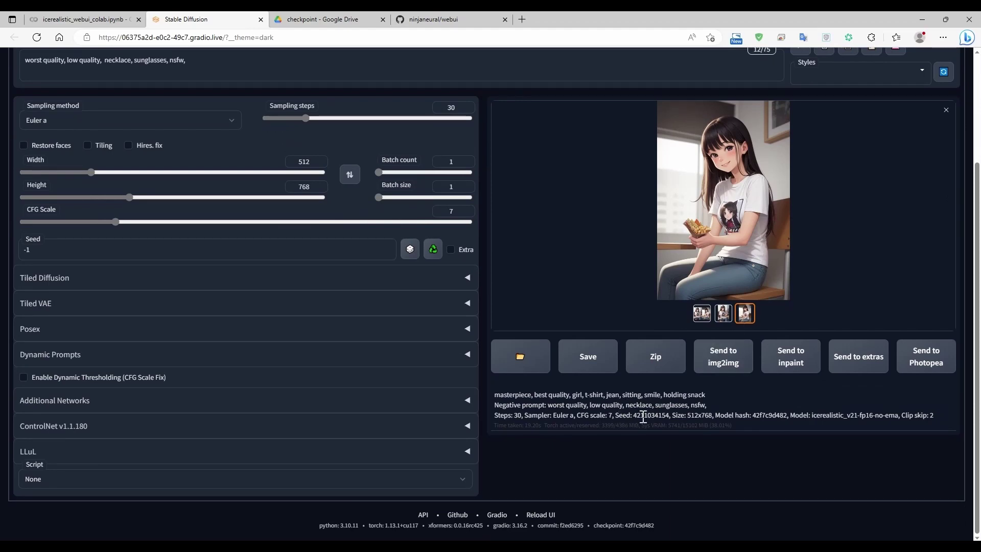
pyautogui.doubleClick(21, 250)
pyautogui.scroll(3, 216, 269)
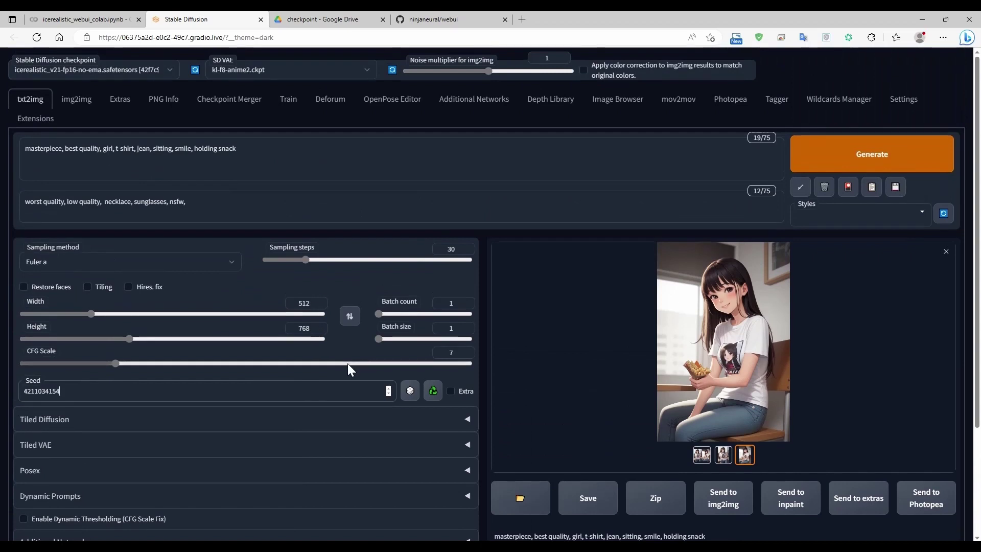
pyautogui.click(813, 165)
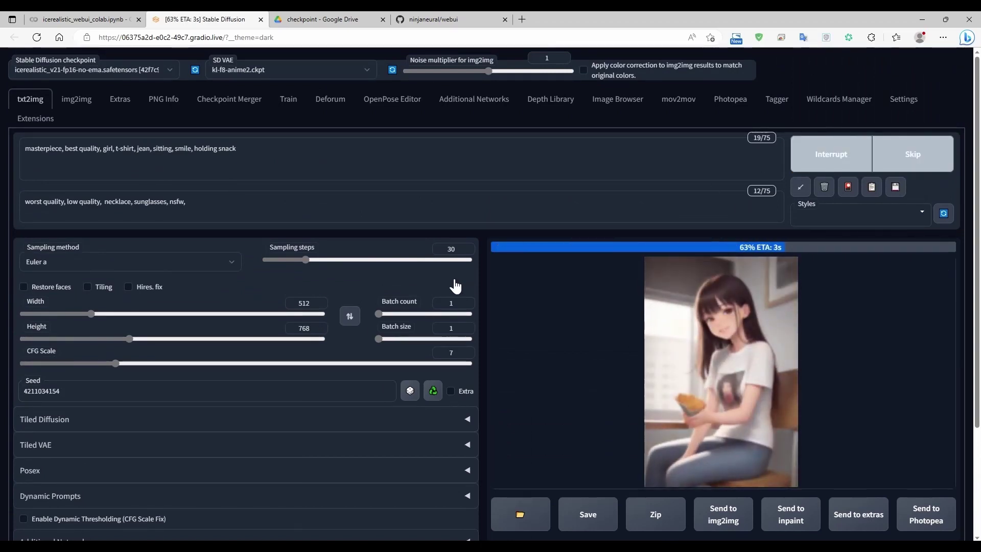
pyautogui.click(682, 331)
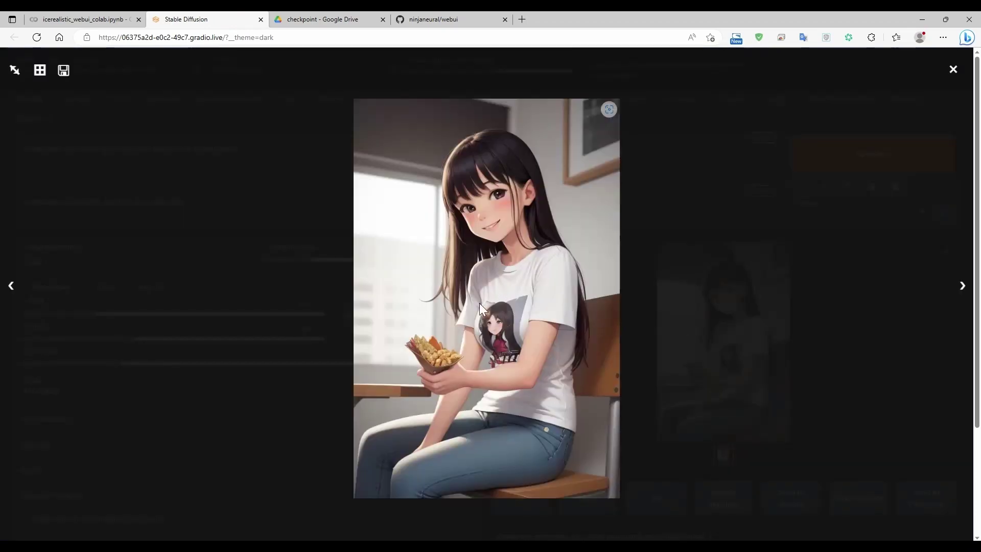
pyautogui.click(658, 315)
# Step: Enable Hires. fix with the Latent upscaler at 2x and generate the image with the same seed
pyautogui.click(152, 298)
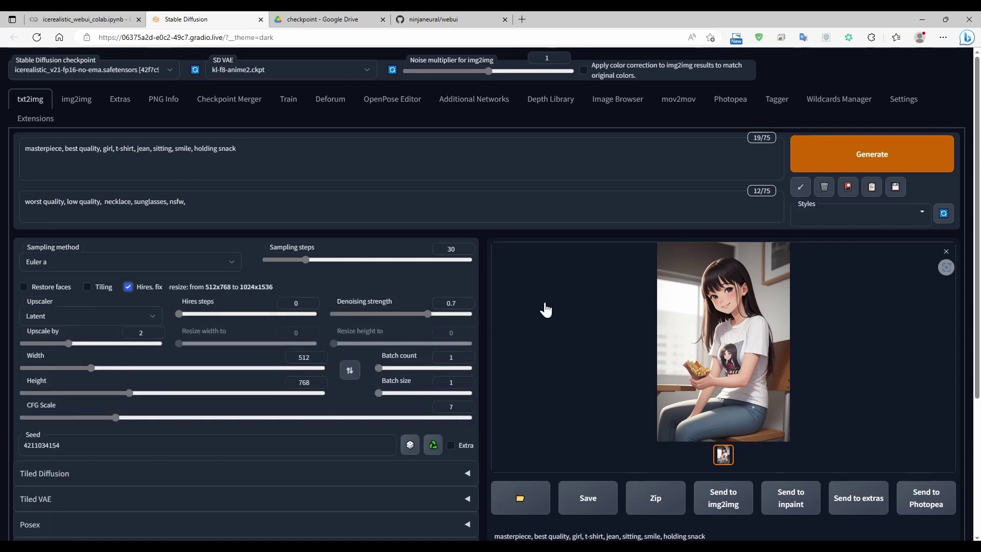
pyautogui.click(870, 156)
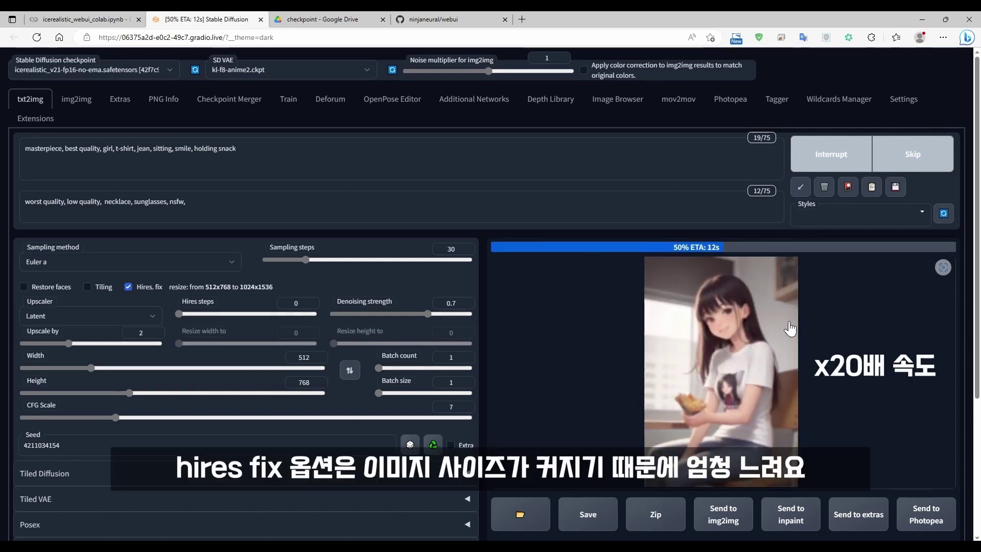
pyautogui.click(143, 332)
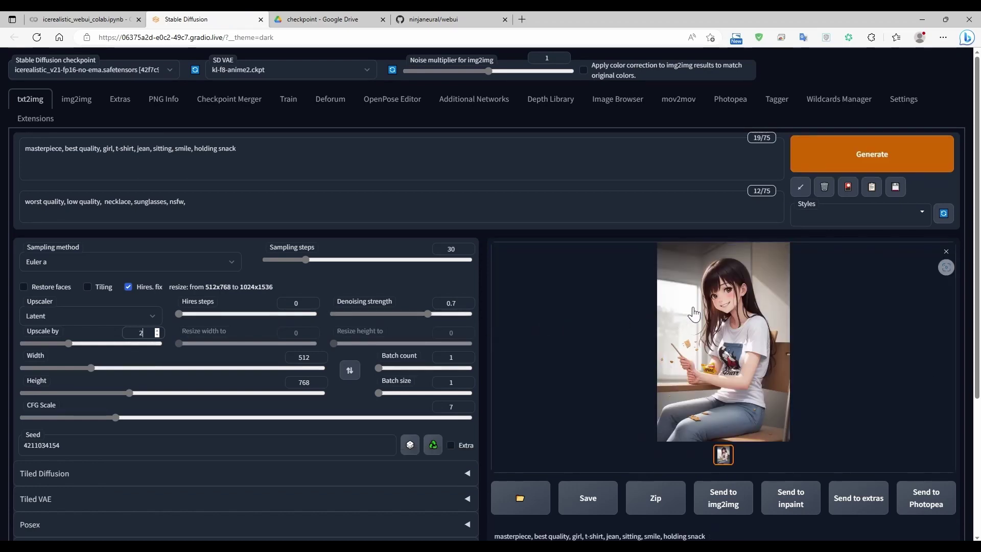
# Step: Open the upscaled image in a new browser tab and zoom in to examine its details at full resolution
pyautogui.click(694, 314)
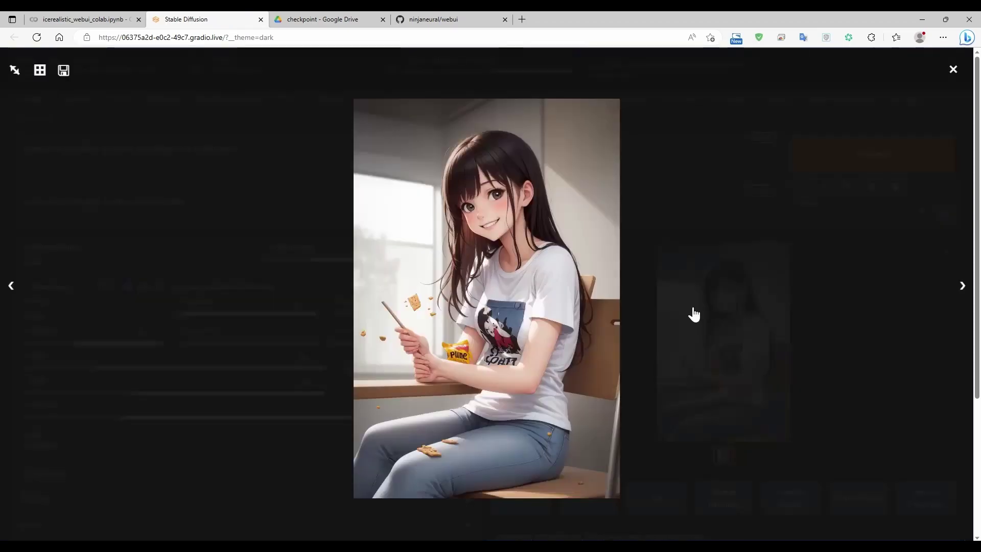
pyautogui.rightClick(532, 264)
pyautogui.click(554, 248)
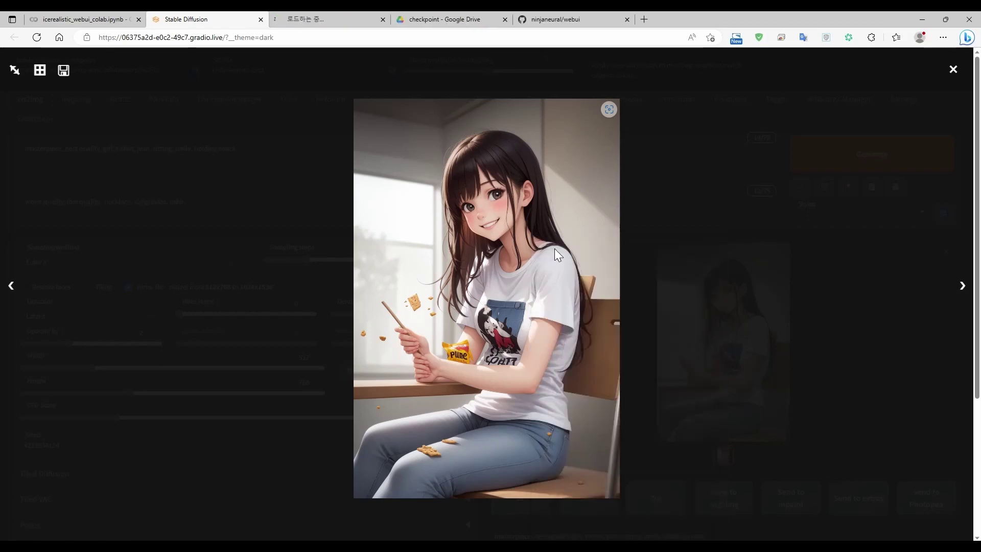
pyautogui.click(323, 12)
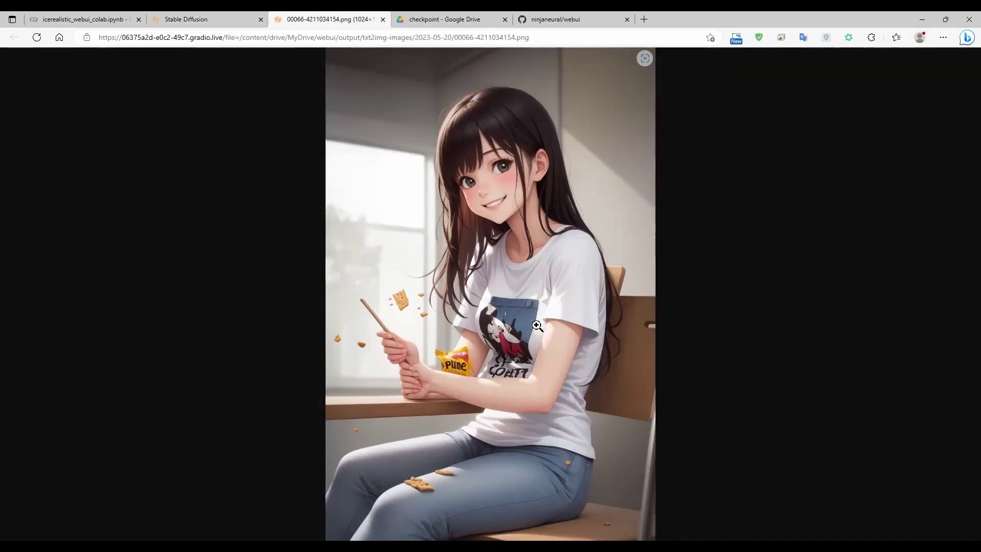
pyautogui.click(526, 292)
pyautogui.scroll(3, 536, 221)
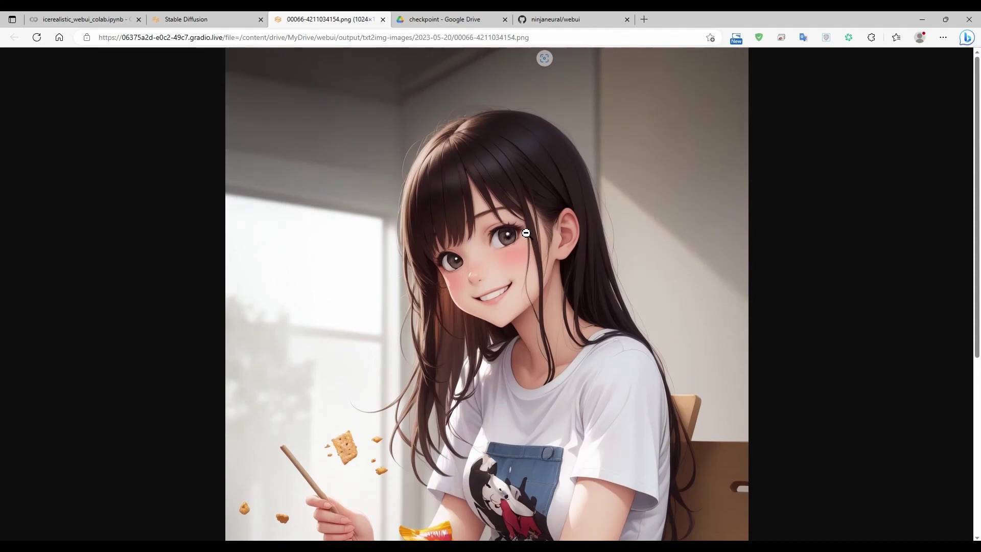
# Step: Return to the Stable Diffusion WebUI and set the Hires. fix denoising strength to 0.4
pyautogui.scroll(-4, 326, 337)
pyautogui.scroll(5, 412, 353)
pyautogui.click(223, 19)
pyautogui.click(331, 287)
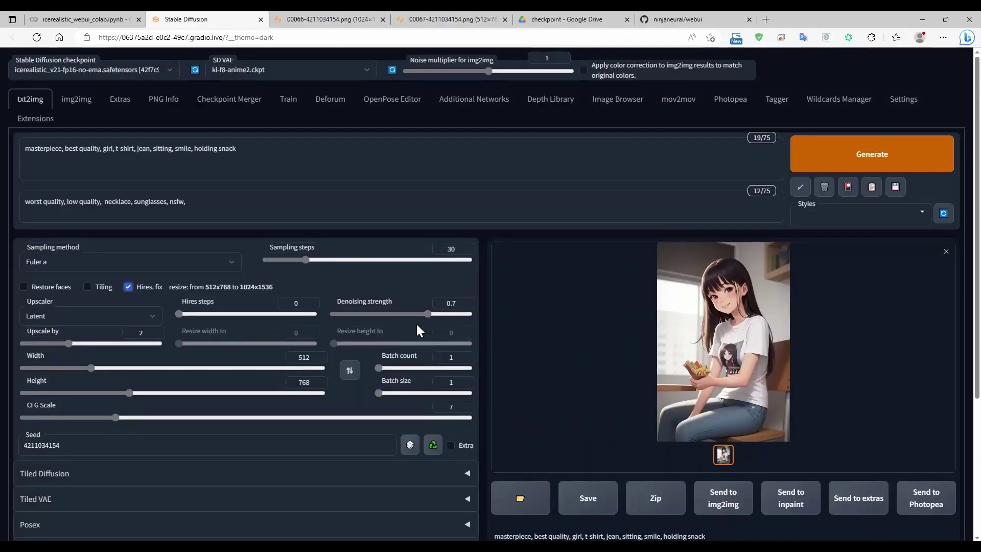
pyautogui.moveTo(335, 301); pyautogui.dragTo(390, 304)
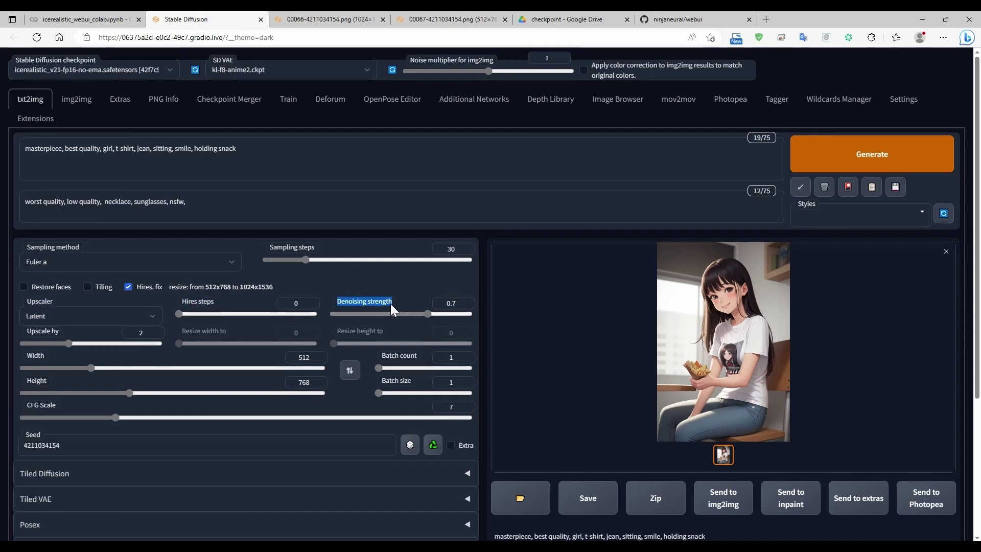
pyautogui.click(456, 302)
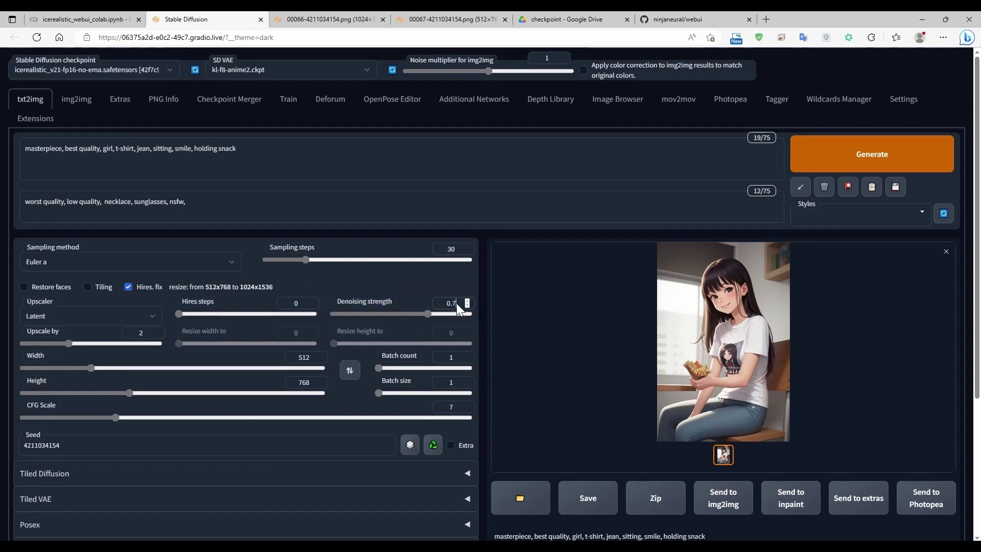
pyautogui.press('BackSpace')
pyautogui.write('4')
pyautogui.click(456, 303)
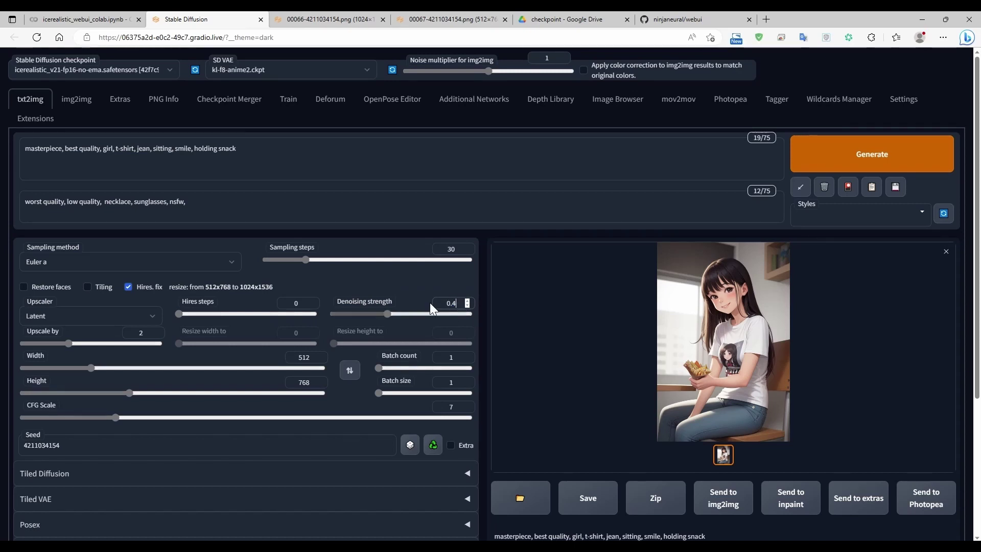
# Step: Switch to the Colab notebook and check the sampling step progress in its output log
pyautogui.doubleClick(295, 304)
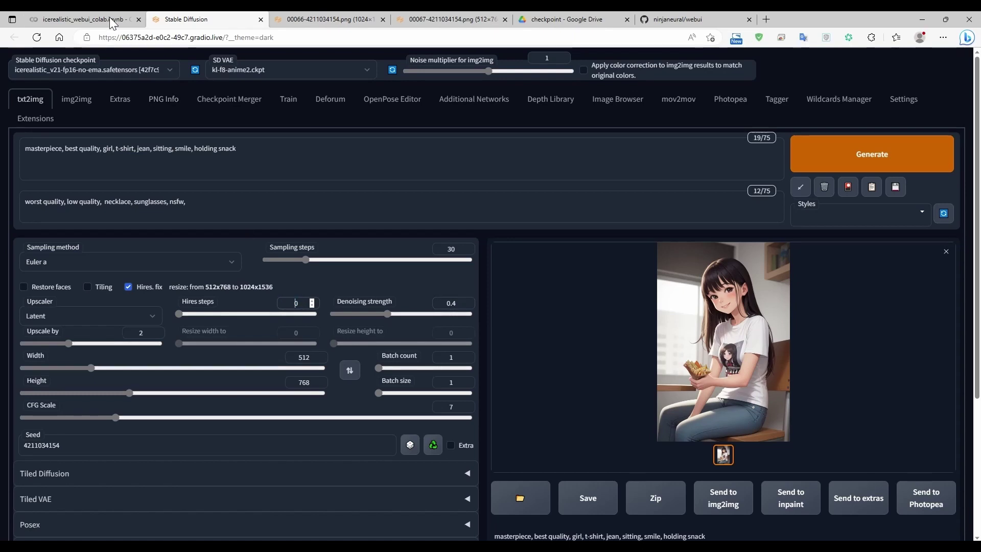
pyautogui.click(130, 23)
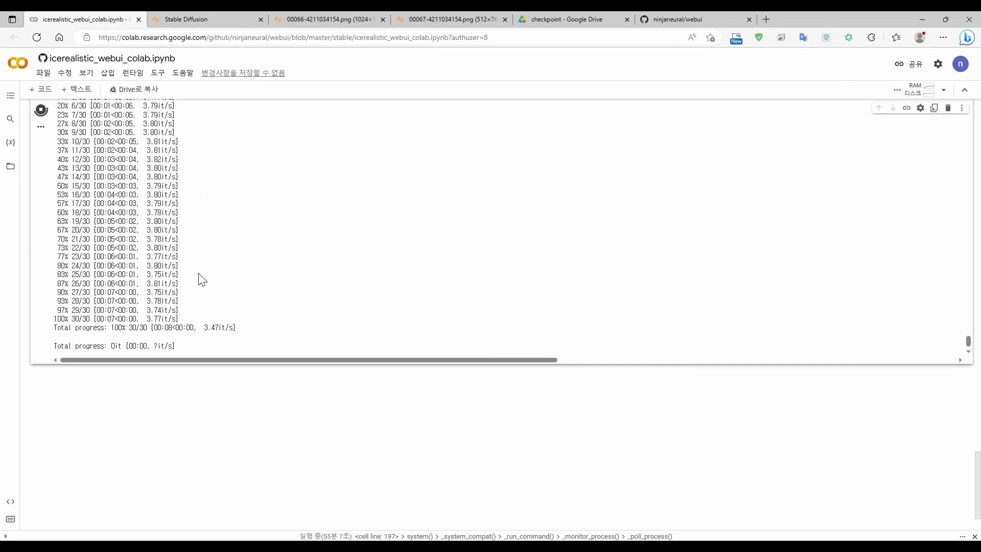
pyautogui.scroll(4, 84, 240)
pyautogui.moveTo(77, 253); pyautogui.dragTo(177, 262)
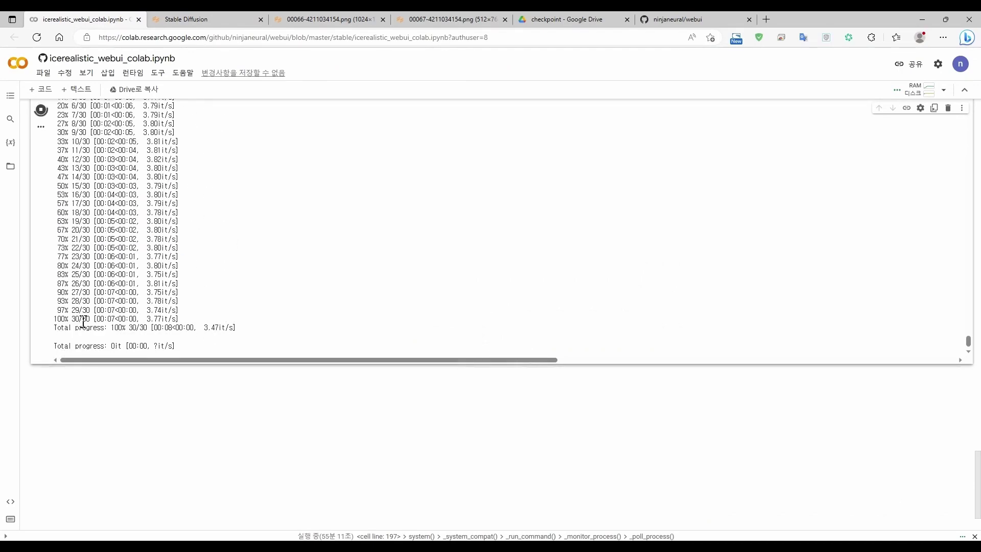
pyautogui.moveTo(183, 317); pyautogui.dragTo(183, 318)
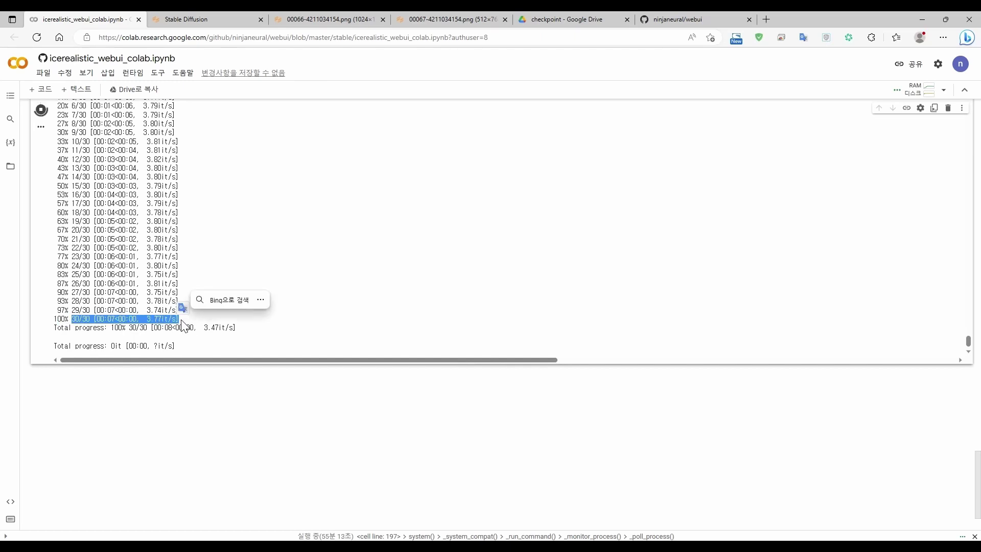
pyautogui.click(124, 313)
# Step: Back in the WebUI, set Hires steps to 15 and generate the image with the same seed
pyautogui.click(227, 19)
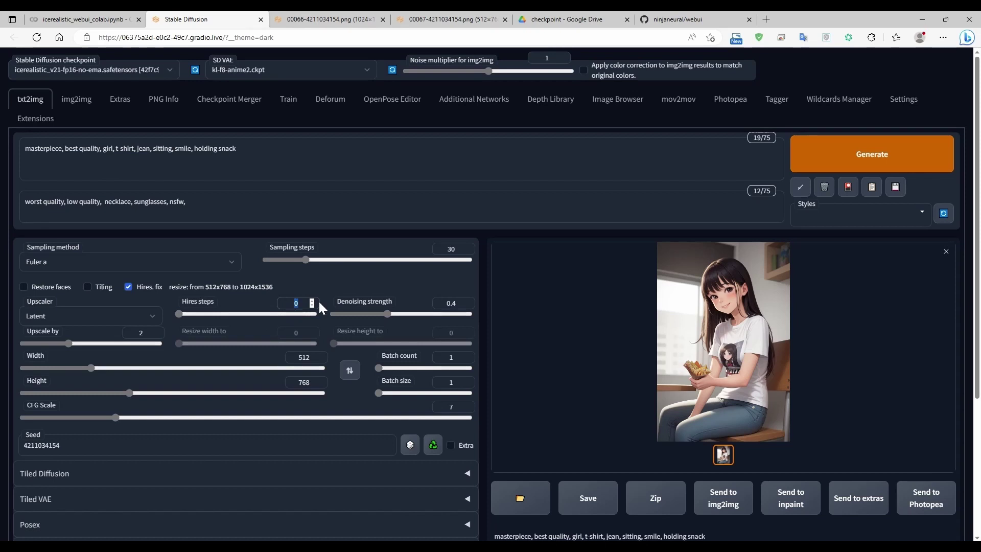
pyautogui.write('15')
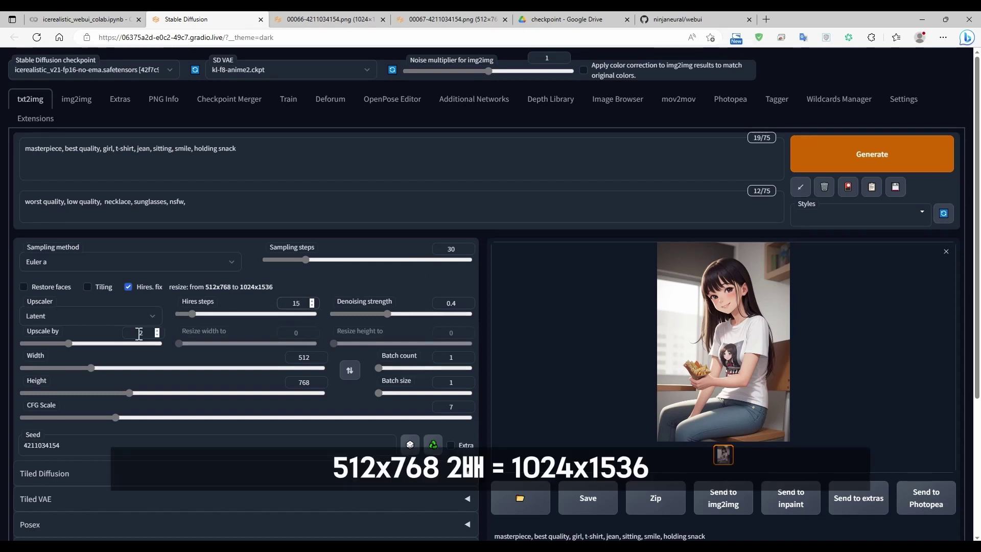
pyautogui.click(875, 170)
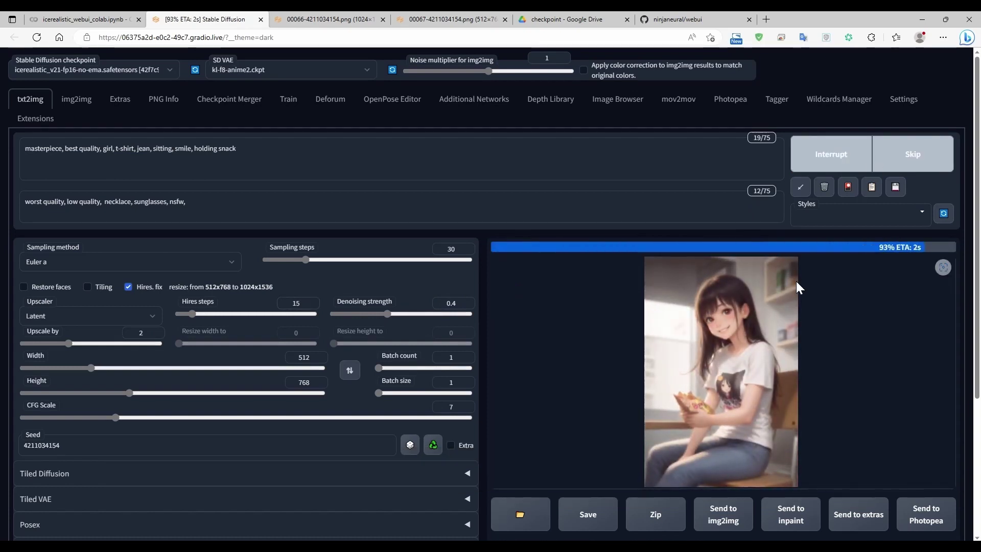
# Step: Open the generated image in a new browser tab and compare it with the original 512x768 image
pyautogui.click(661, 316)
pyautogui.rightClick(516, 213)
pyautogui.click(557, 219)
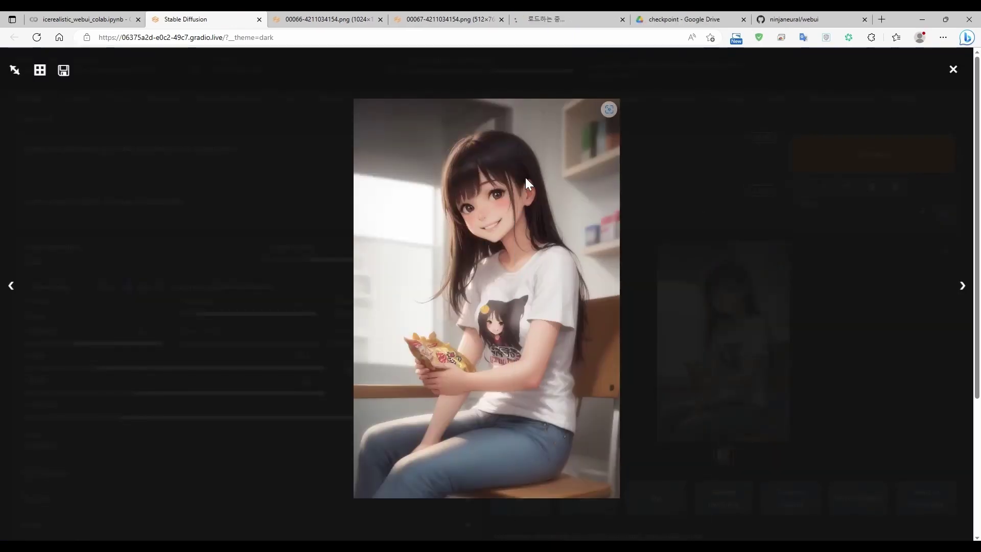
pyautogui.click(536, 17)
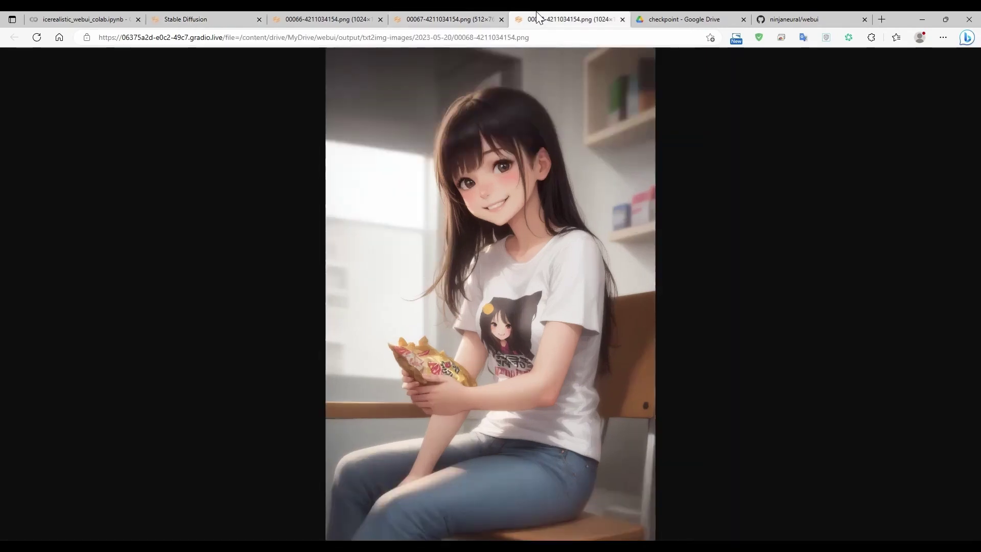
pyautogui.click(447, 16)
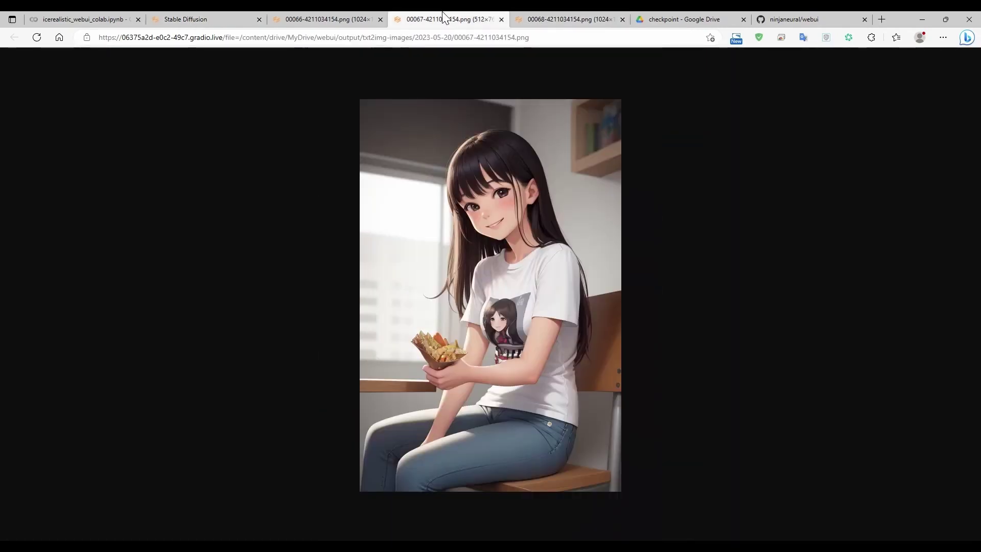
pyautogui.click(530, 18)
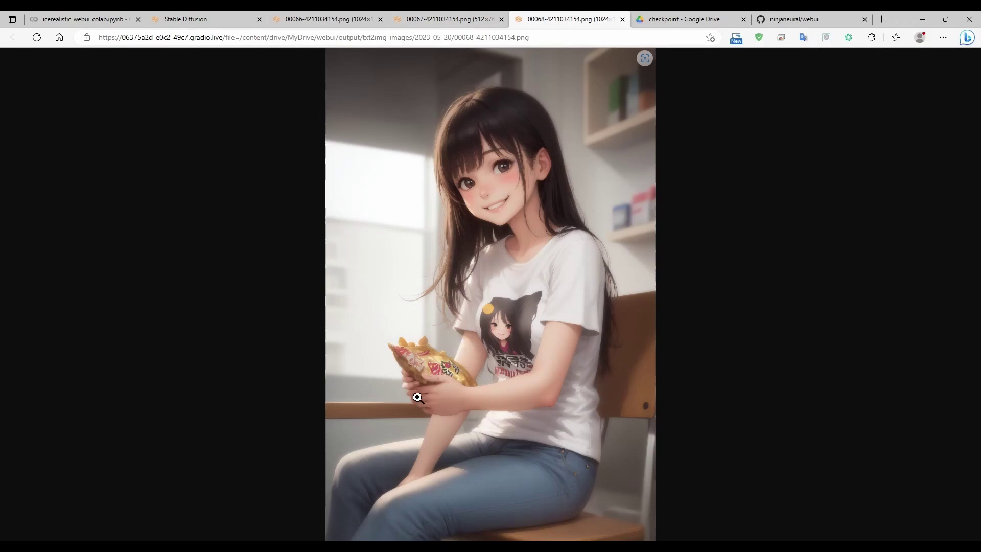
# Step: Examine the first Latent-upscaled image, 00066-4211034154.png, at full resolution from top to bottom
pyautogui.hotkey('ctrl', 'shift', 'Tab')
pyautogui.hotkey('ctrl', 'shift', 'Tab')
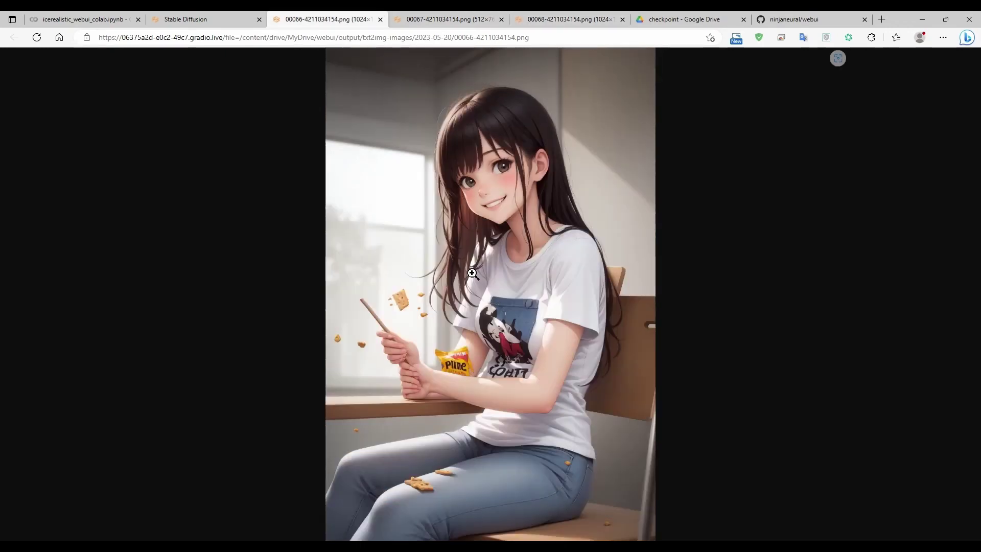
pyautogui.click(503, 272)
pyautogui.scroll(3, 483, 210)
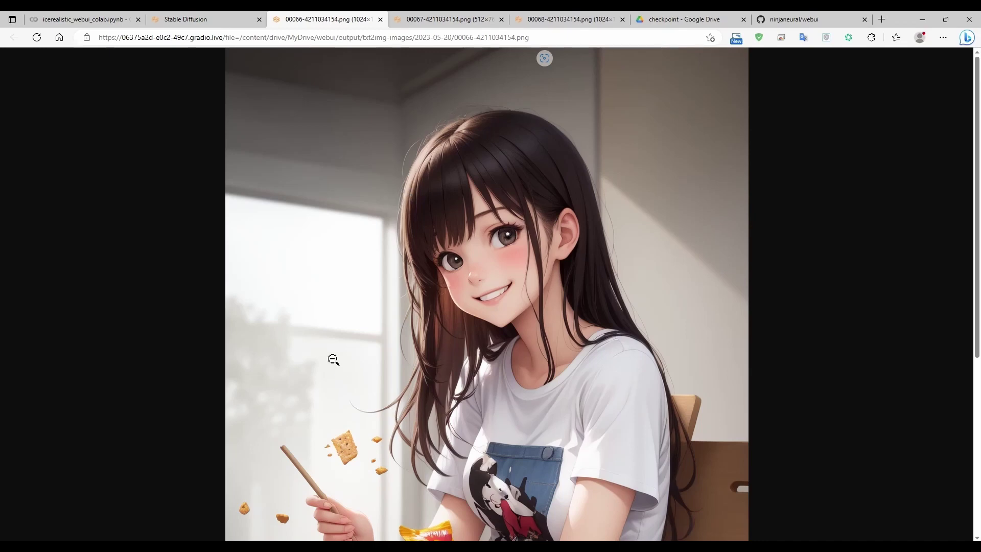
pyautogui.scroll(-4, 335, 366)
pyautogui.scroll(1, 450, 294)
pyautogui.scroll(3, 470, 286)
# Step: Examine 00068-4211034154.png, upscaled at denoising strength 0.4, at full resolution and compare it with the original 00067-4211034154.png
pyautogui.click(539, 16)
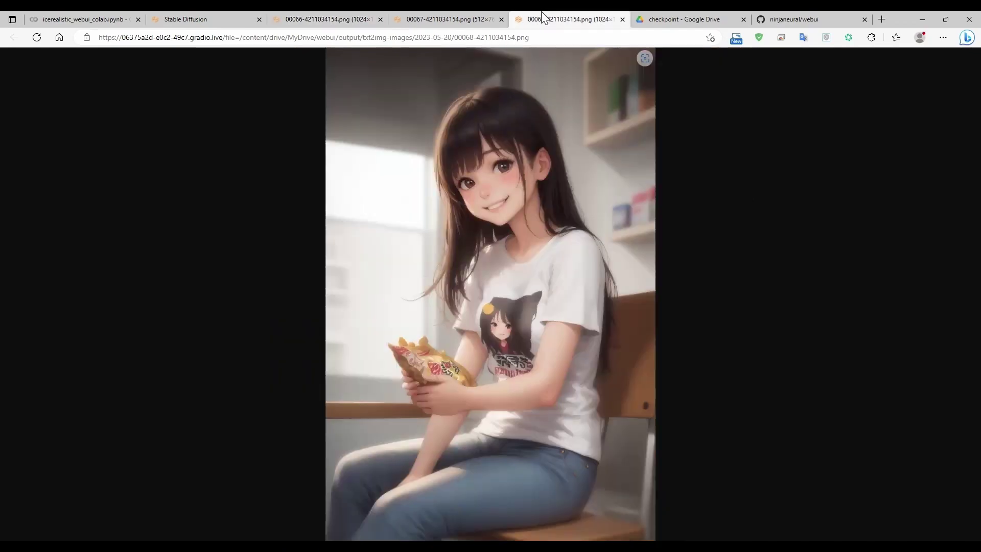
pyautogui.click(525, 160)
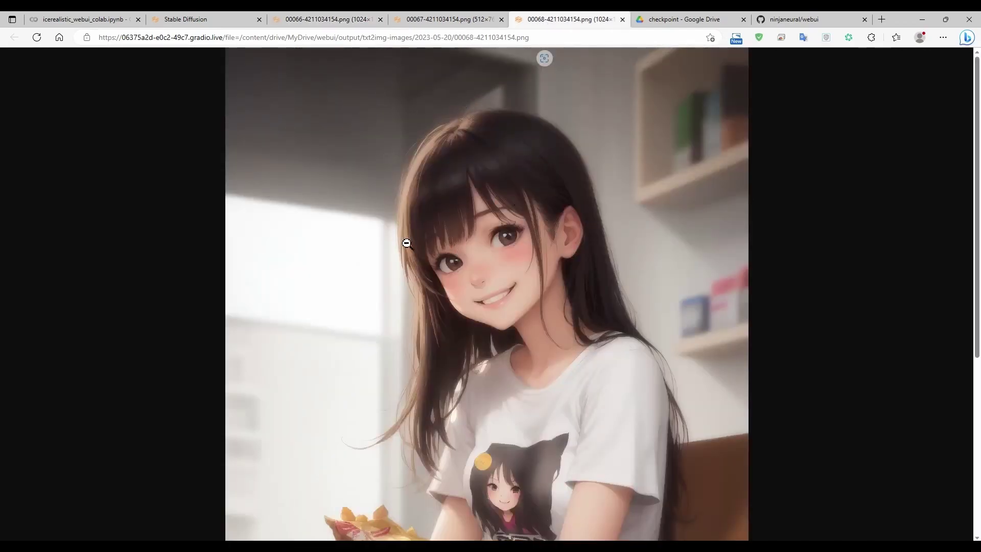
pyautogui.scroll(-5, 440, 317)
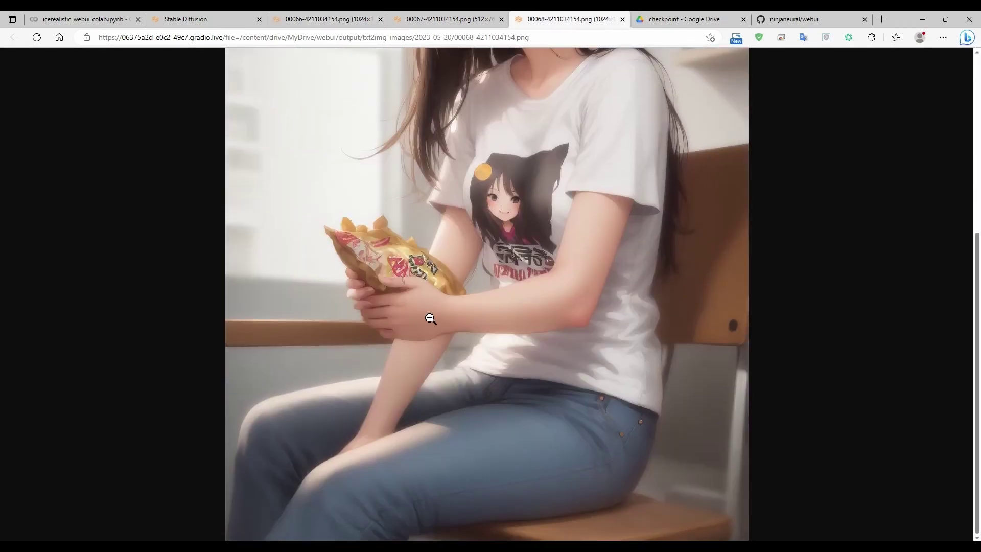
pyautogui.scroll(8, 430, 318)
pyautogui.click(437, 16)
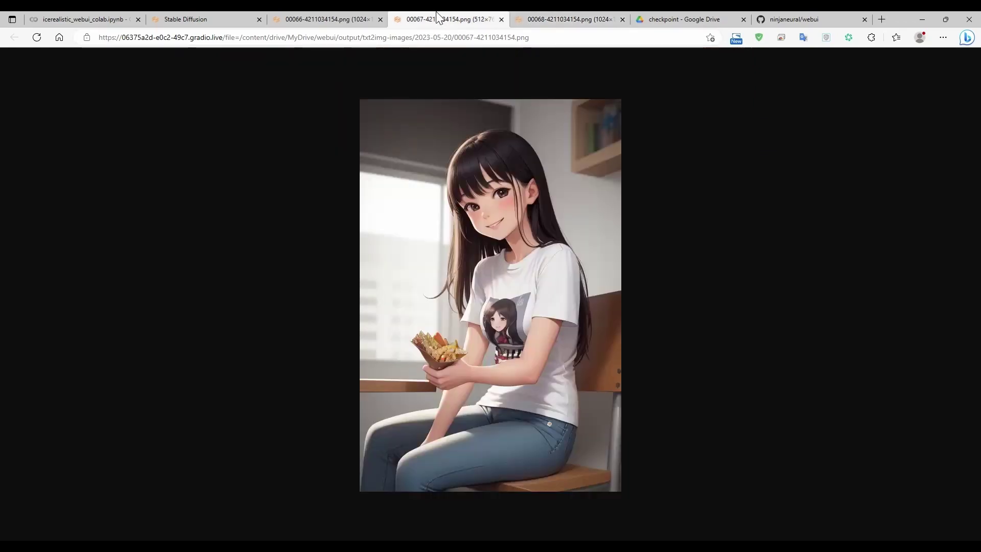
# Step: Return to the Stable Diffusion WebUI and change the Hires. fix upscaler to 4x-UltraSharp
pyautogui.click(186, 19)
pyautogui.click(270, 227)
pyautogui.scroll(-3, 364, 291)
pyautogui.scroll(2, 364, 291)
pyautogui.click(82, 317)
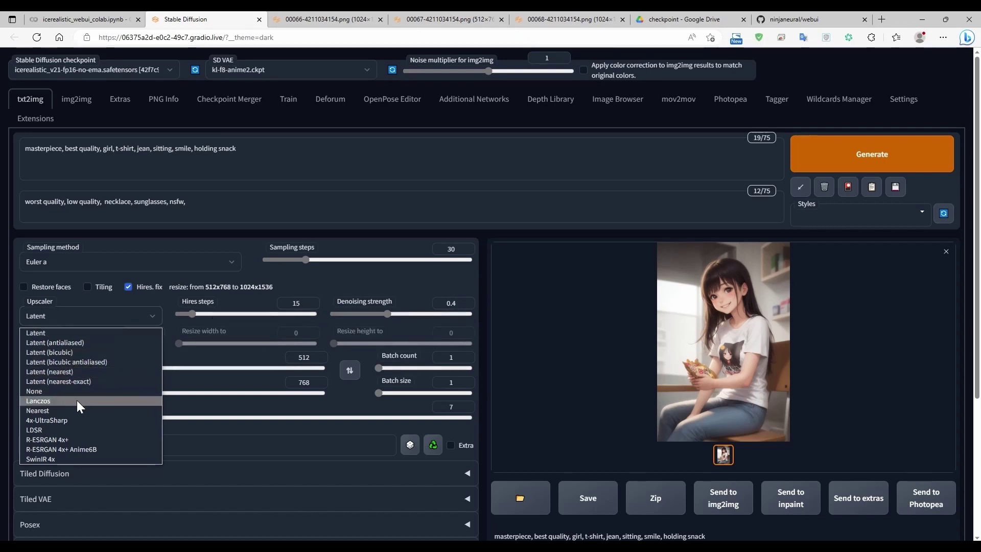
pyautogui.click(68, 423)
# Step: Try R-ESRGAN 4x+ as the Hires. fix upscaler
pyautogui.click(74, 315)
pyautogui.click(60, 441)
pyautogui.click(68, 313)
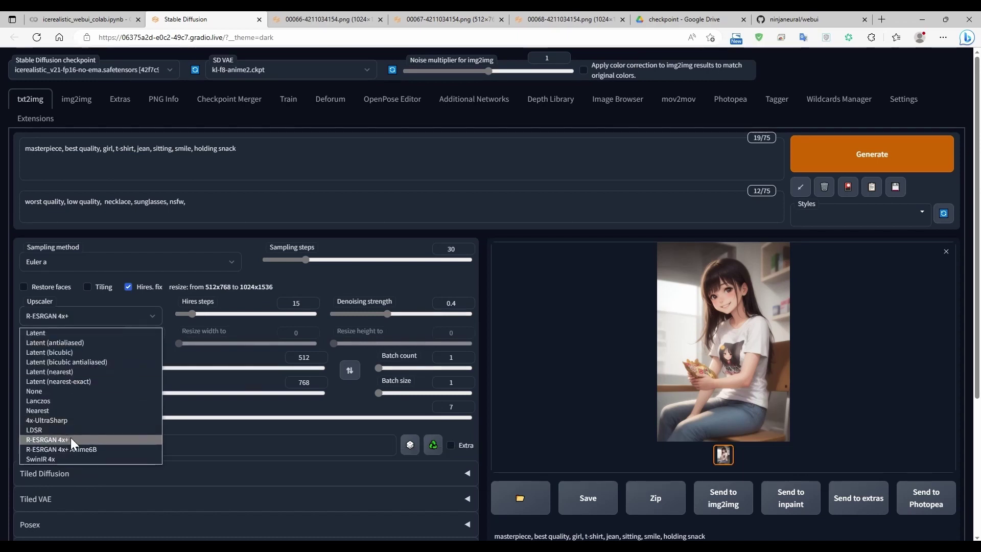
pyautogui.click(71, 439)
# Step: Switch the Hires. fix upscaler back to 4x-UltraSharp and generate the image
pyautogui.click(82, 314)
pyautogui.click(77, 420)
pyautogui.click(826, 166)
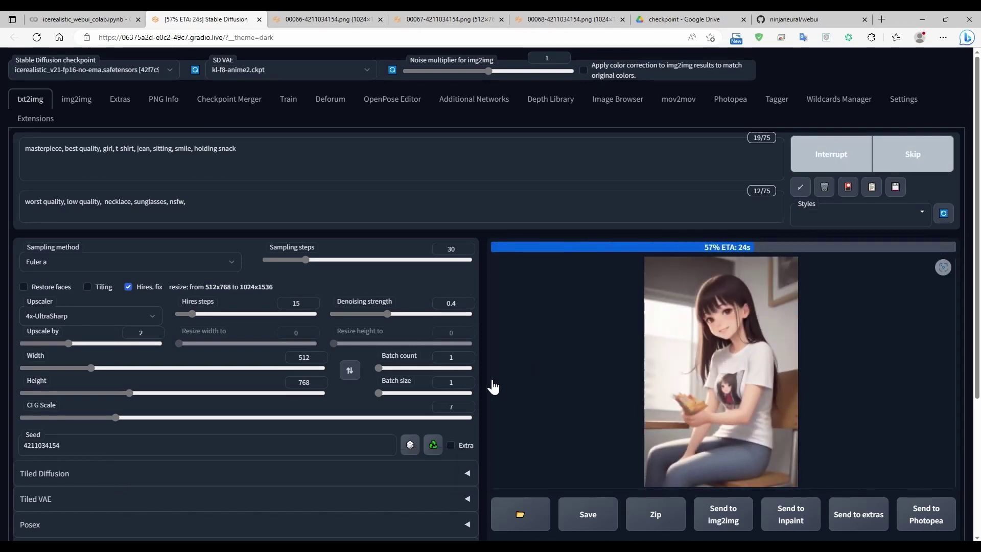
# Step: Enlarge the 4x-UltraSharp result and open it in a new browser tab
pyautogui.click(724, 328)
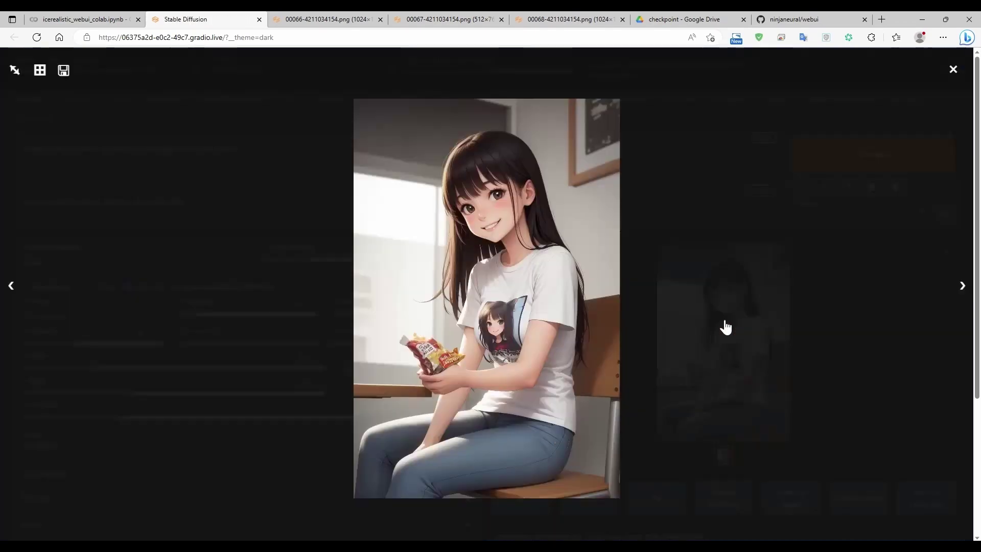
pyautogui.rightClick(517, 235)
pyautogui.click(526, 244)
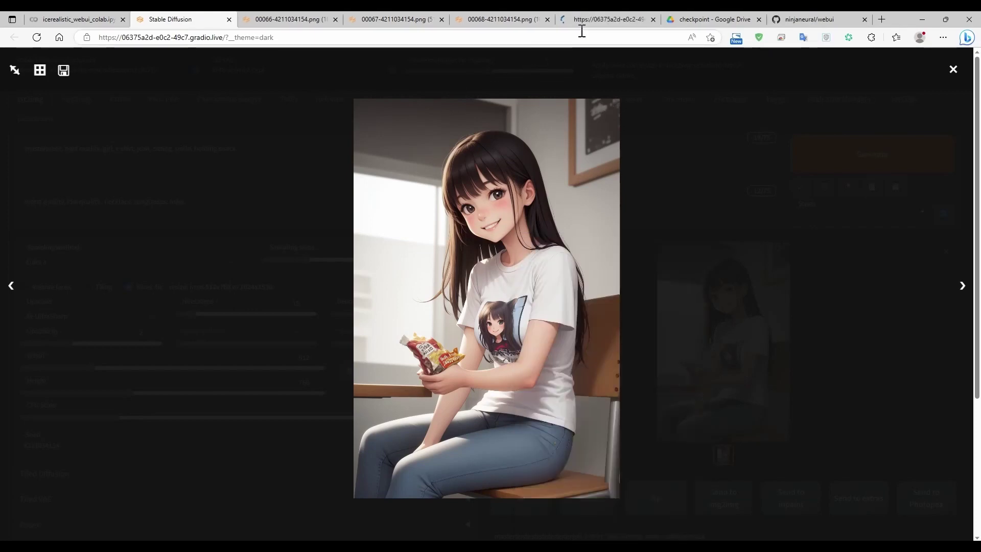
pyautogui.click(587, 13)
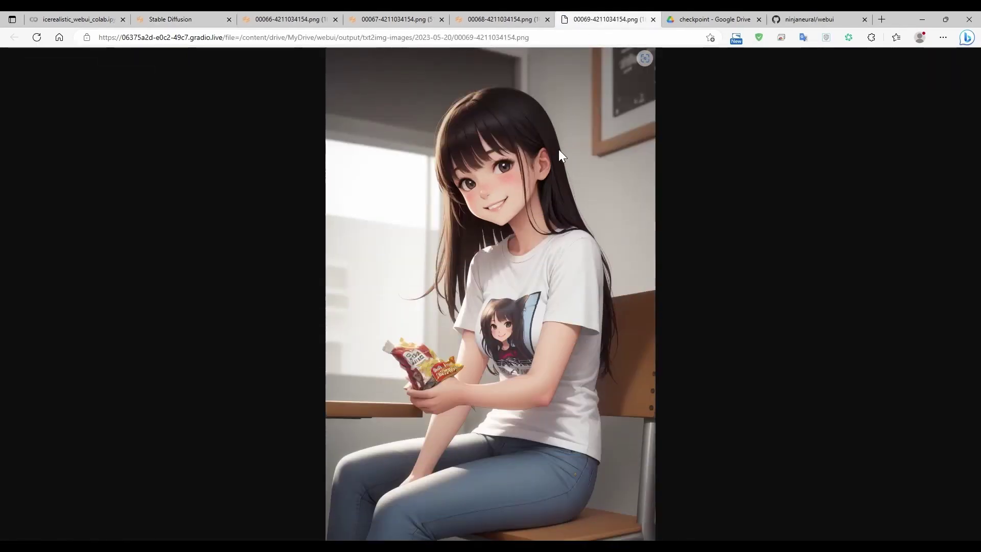
# Step: Examine the details of the 4x-UltraSharp image at full resolution from top to bottom
pyautogui.click(559, 149)
pyautogui.scroll(-4, 500, 258)
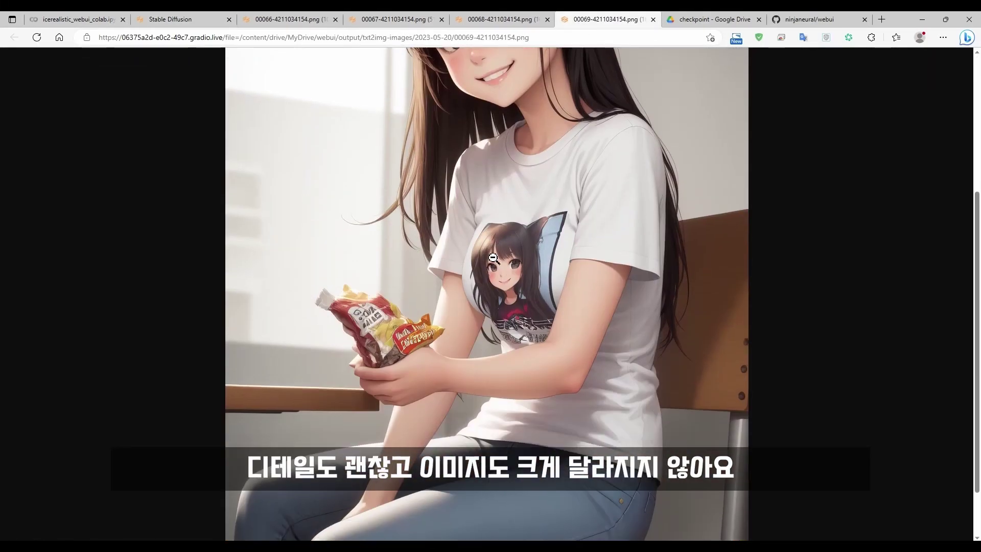
pyautogui.scroll(-2, 438, 350)
pyautogui.scroll(6, 456, 278)
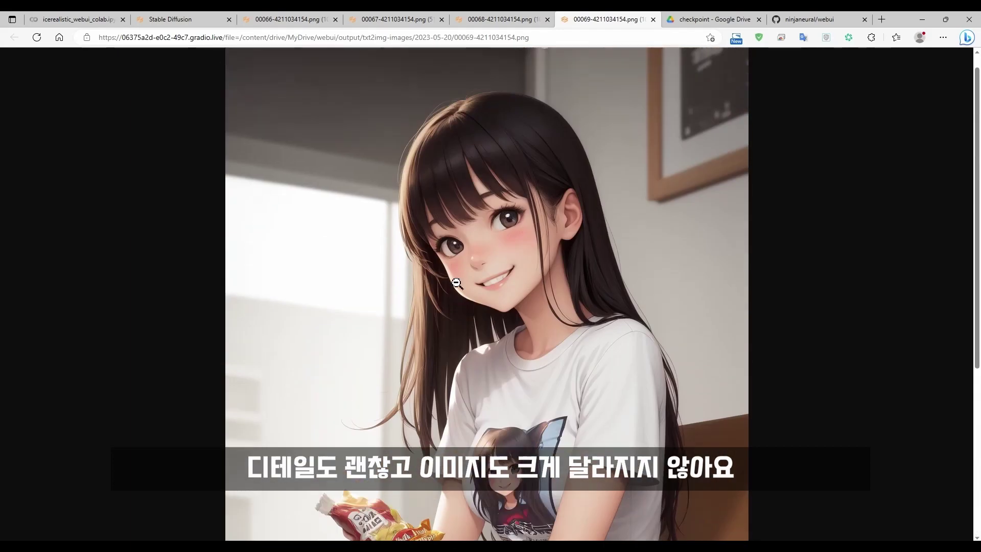
pyautogui.click(465, 255)
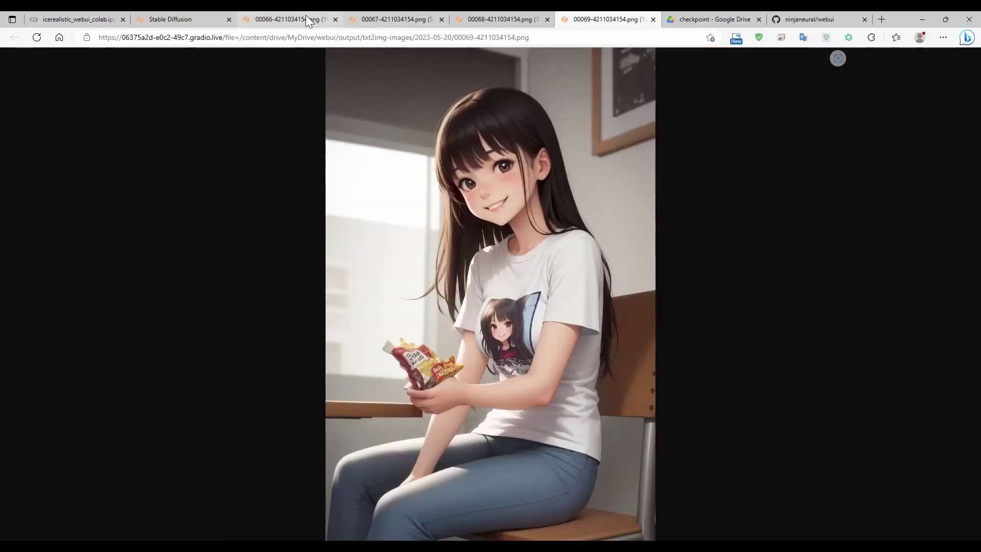
# Step: Place the browser tab of 00069-4211034154.png directly after 00067-4211034154.png and compare it with the 00067 and 00068 images
pyautogui.click(389, 18)
pyautogui.moveTo(601, 19); pyautogui.dragTo(480, 23)
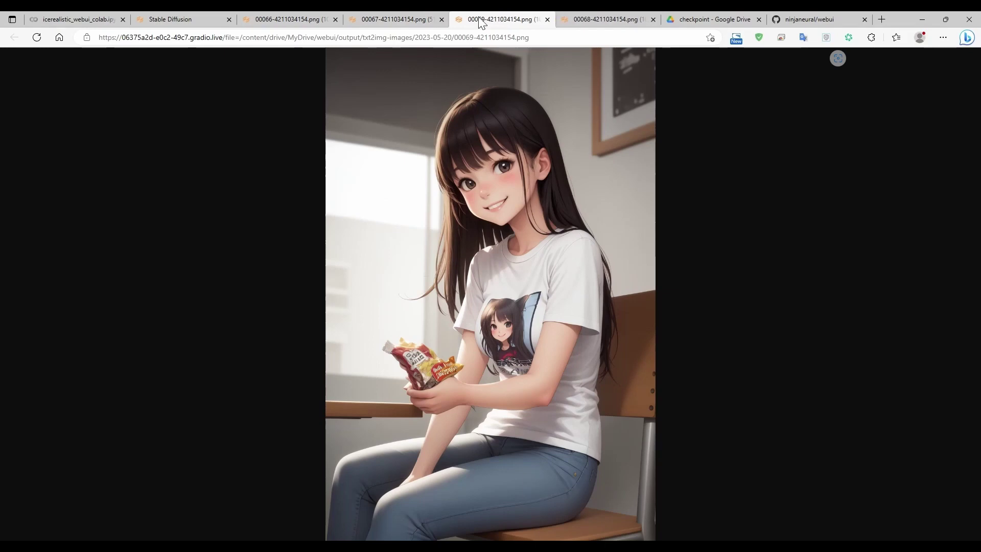
pyautogui.click(404, 15)
pyautogui.click(493, 13)
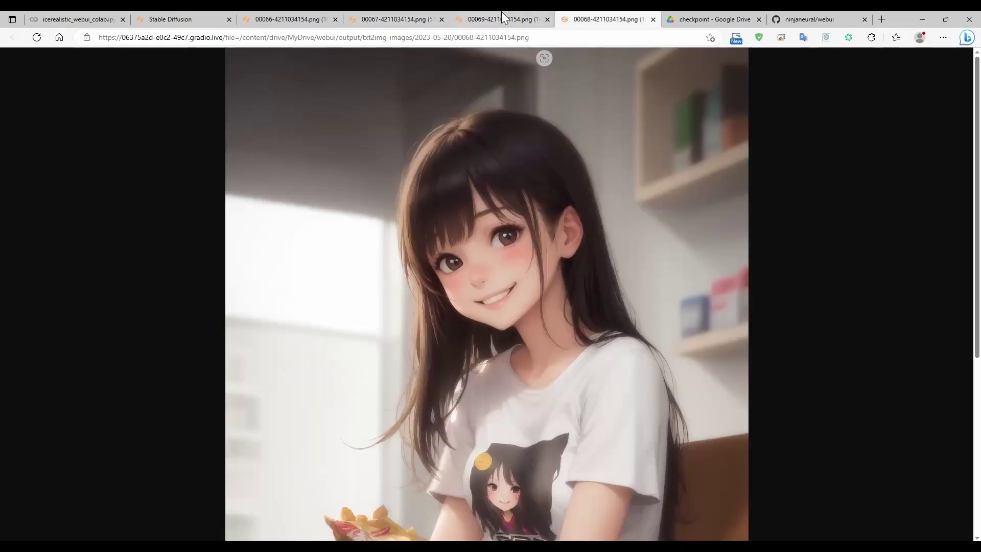
pyautogui.click(606, 17)
pyautogui.click(493, 15)
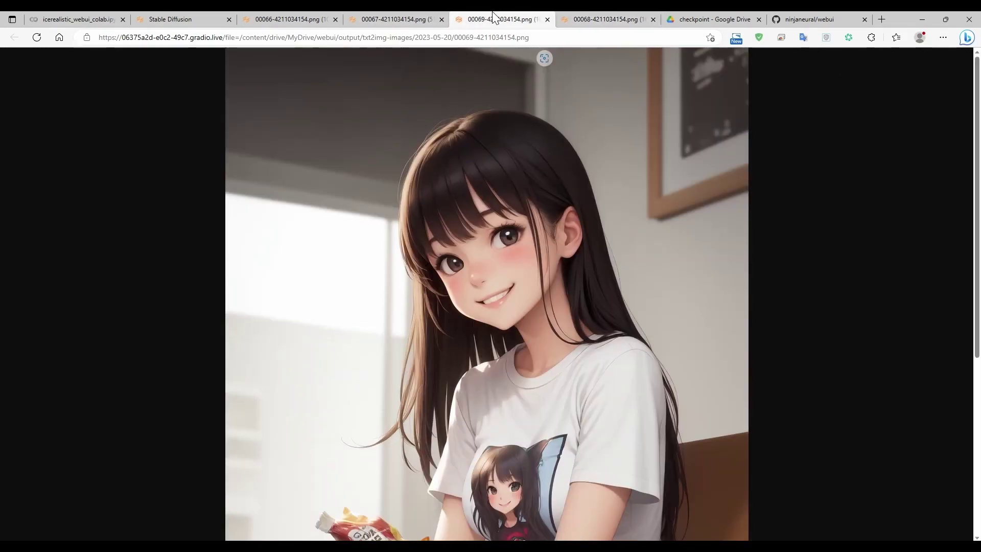
# Step: Move the browser tab of 00066-4211034154.png next to 00069-4211034154.png and switch between the two images
pyautogui.click(376, 11)
pyautogui.moveTo(283, 11); pyautogui.dragTo(378, 15)
pyautogui.click(456, 20)
pyautogui.click(388, 14)
# Step: Compare the lower parts of the 00066 and 00069 images at full resolution
pyautogui.scroll(-5, 369, 306)
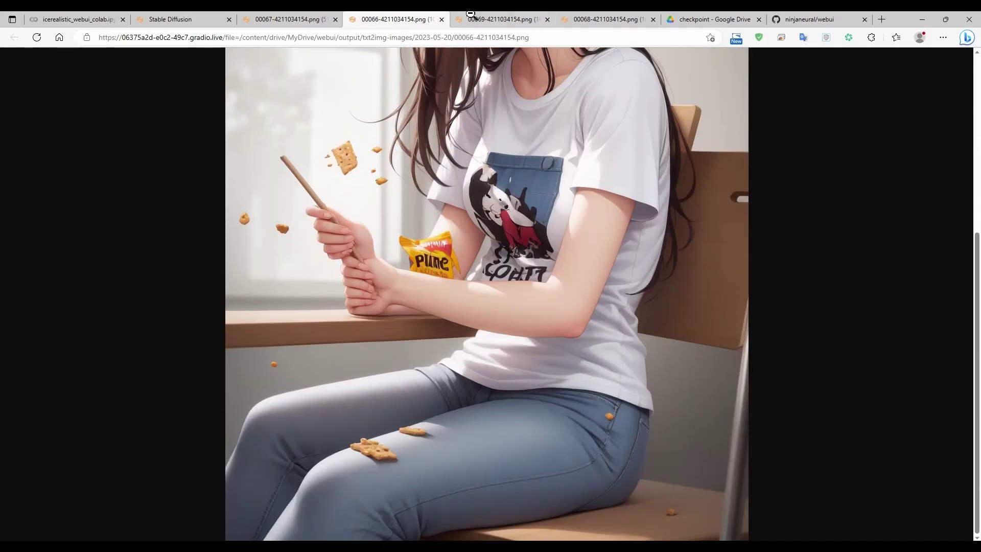
pyautogui.hotkey('ctrl', 'Tab')
pyautogui.scroll(-5, 385, 439)
pyautogui.scroll(5, 386, 438)
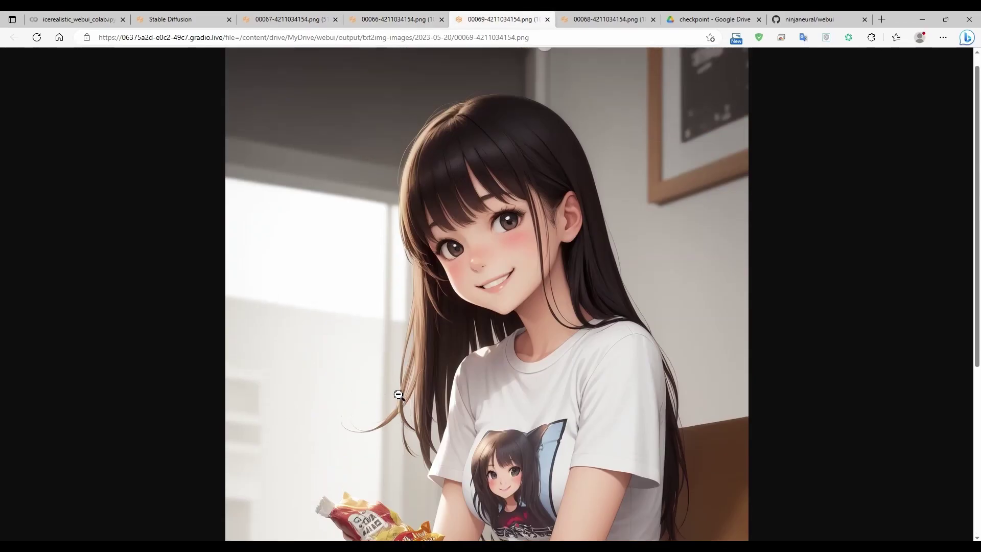
# Step: Generate the image at denoising strength 0 with the 4x-UltraSharp upscaler and open the result in a new browser tab
pyautogui.hotkey('ctrl', '2')
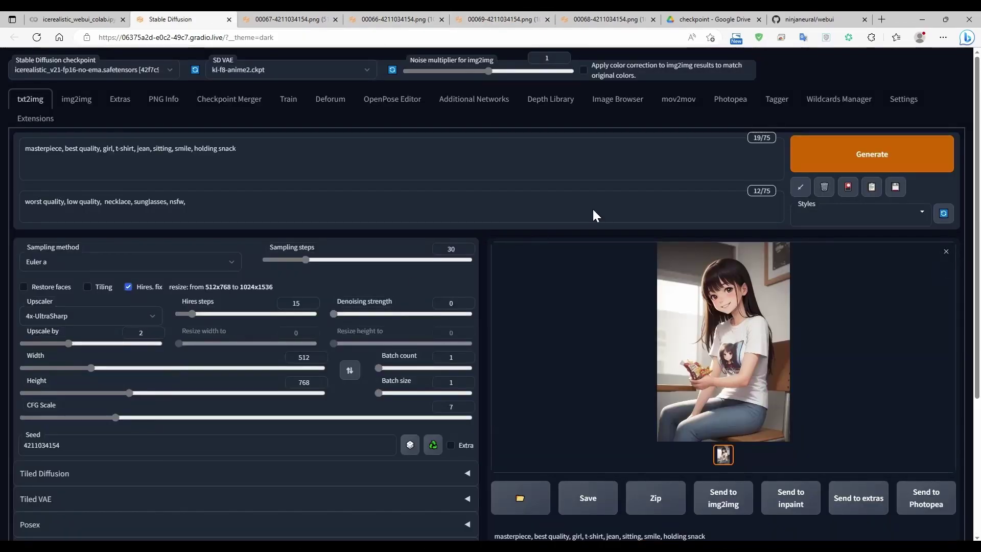
pyautogui.click(821, 163)
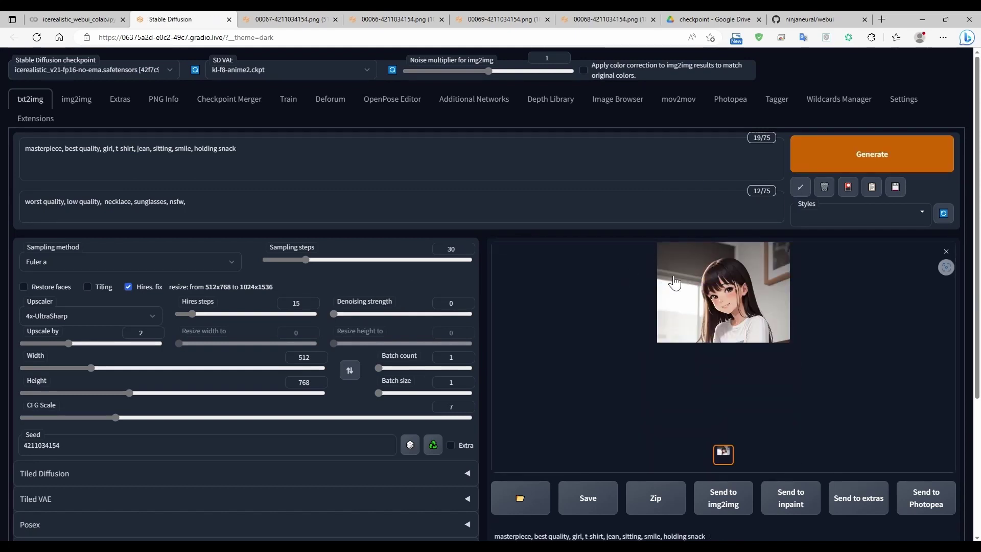
pyautogui.click(700, 287)
pyautogui.rightClick(517, 186)
pyautogui.click(542, 194)
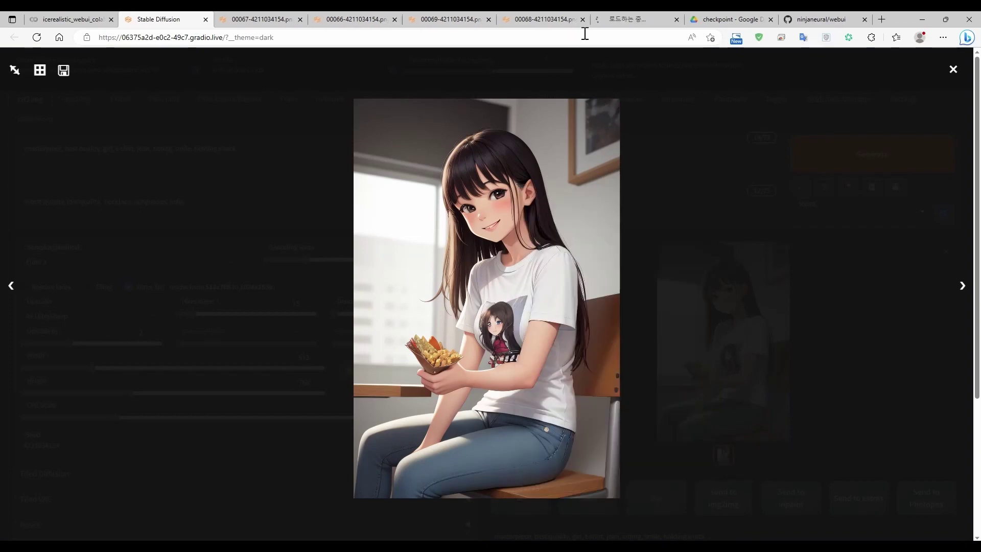
# Step: View 00070-4211034154.png at full resolution and compare it with the 00069 and 00066 images
pyautogui.click(603, 11)
pyautogui.click(502, 119)
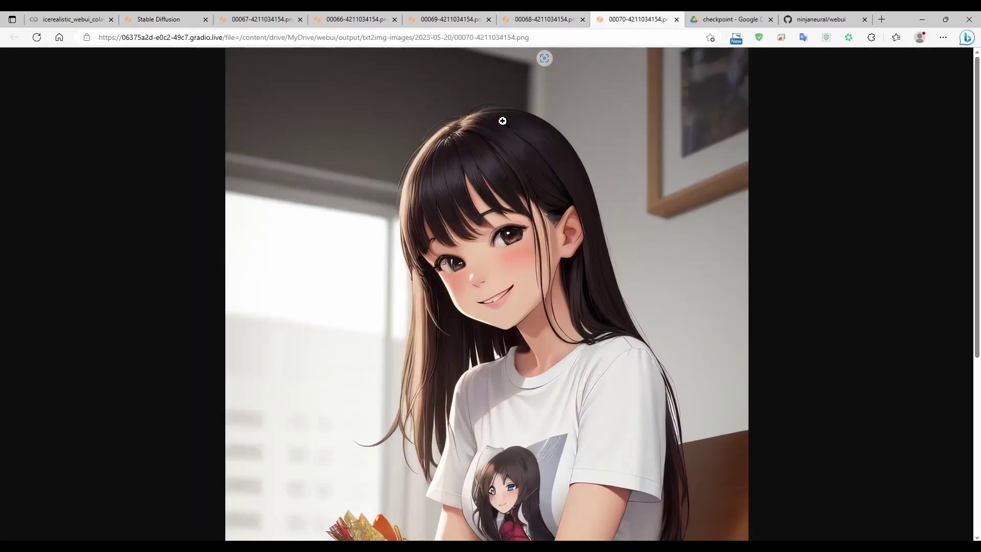
pyautogui.click(448, 24)
pyautogui.click(362, 15)
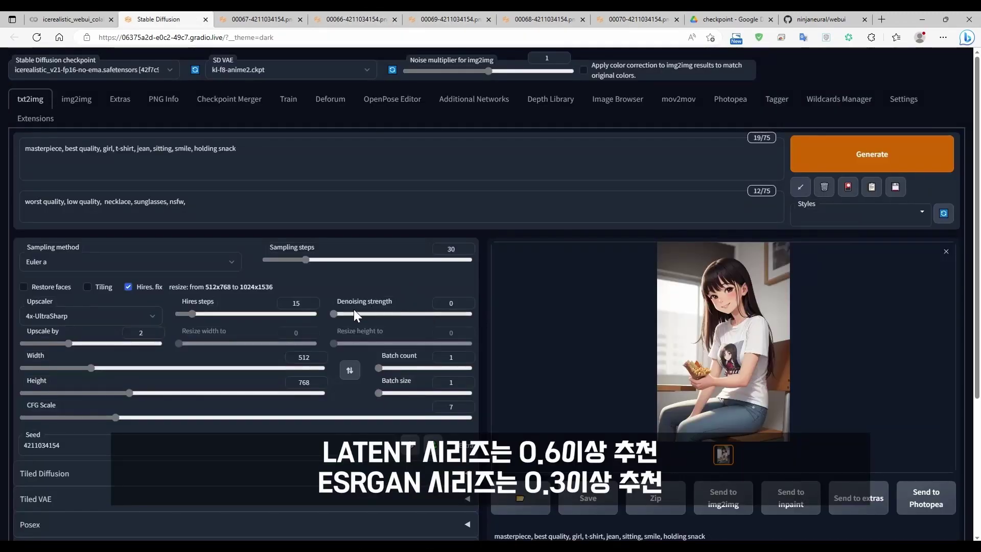
# Step: Set the Hires. fix denoising strength to 0.4
pyautogui.moveTo(354, 311); pyautogui.dragTo(388, 311)
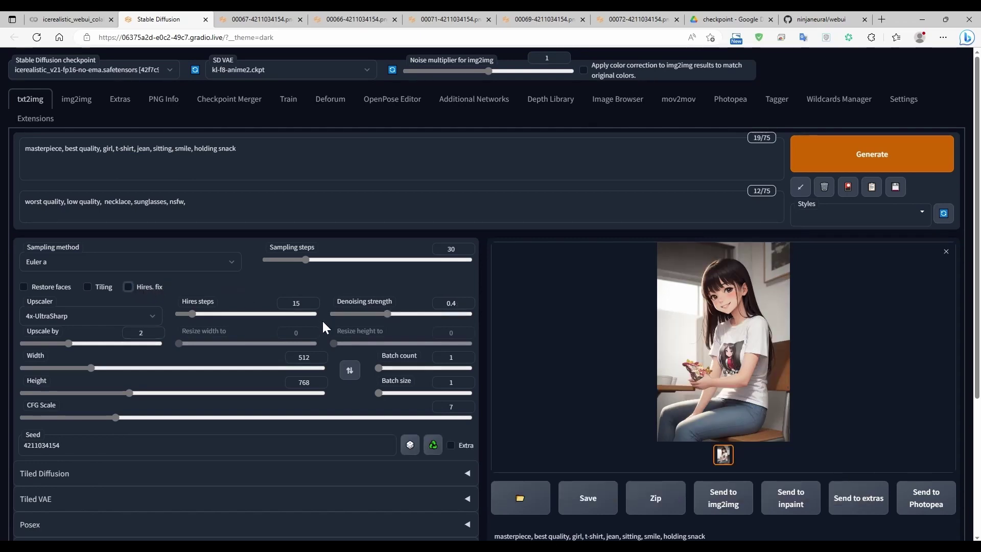
# Step: Replace "holding snack" with "full body," in the txt2img prompt and generate a new image
pyautogui.click(341, 160)
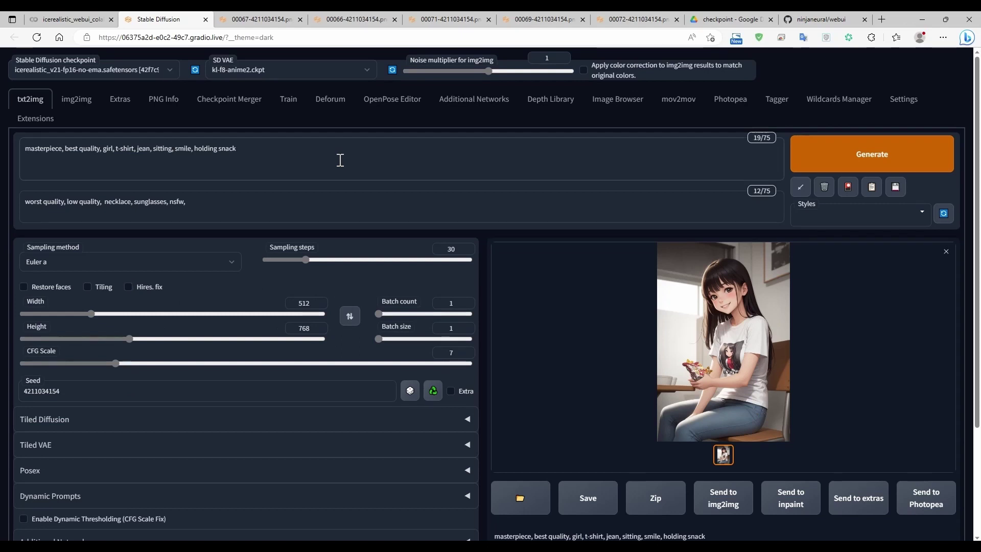
pyautogui.hotkey('ctrl', 'shift', 'Left')
pyautogui.hotkey('ctrl', 'shift', 'Left')
pyautogui.write('f')
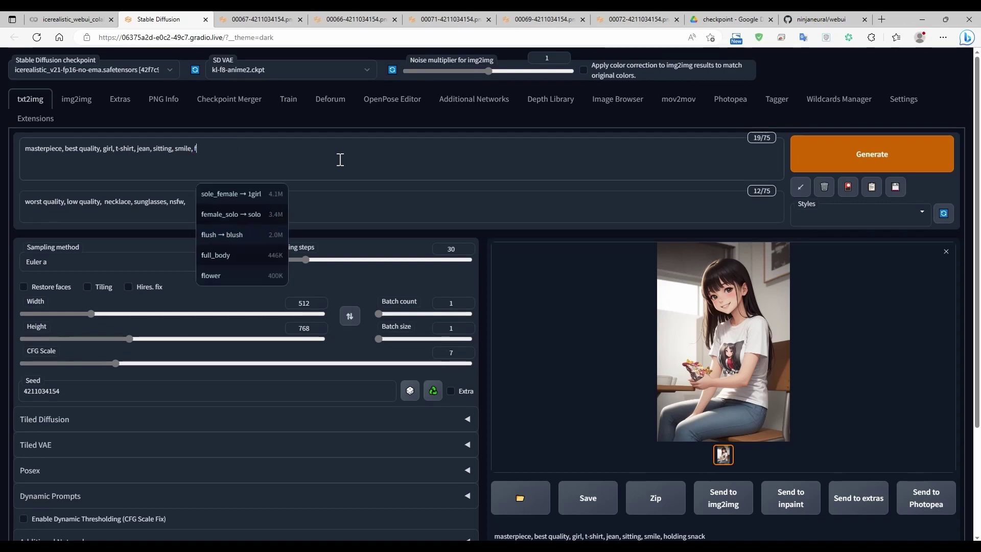
pyautogui.write('ull')
pyautogui.press('Tab')
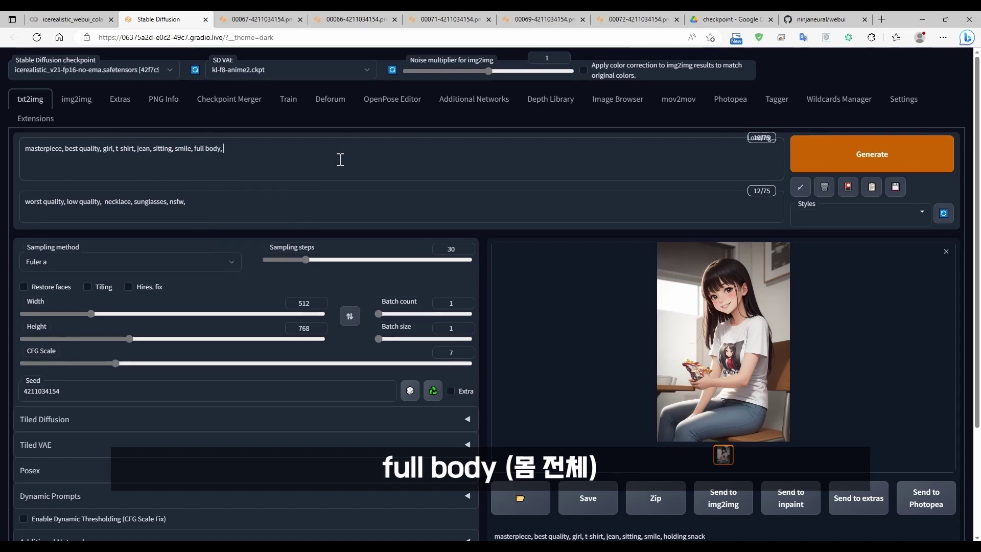
pyautogui.click(816, 149)
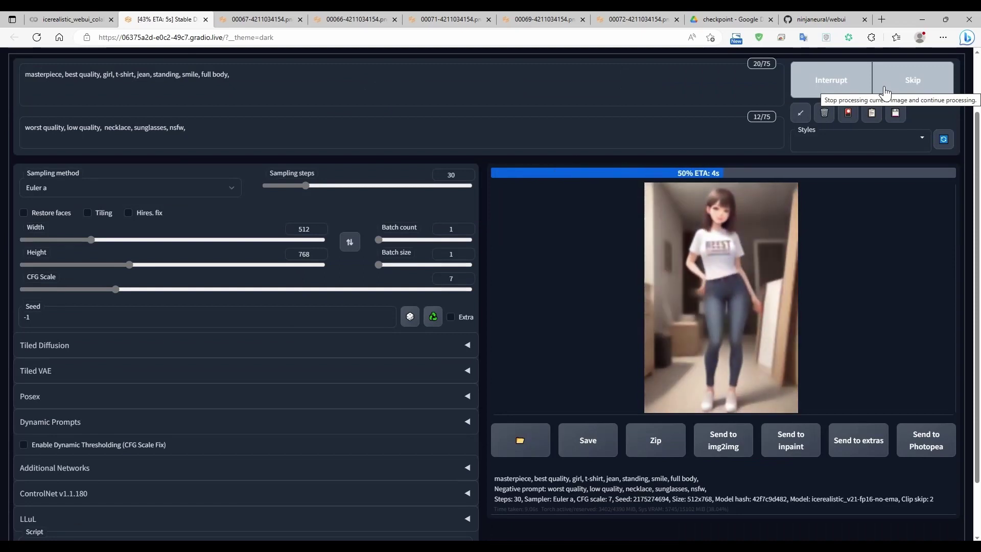
# Step: Check the generated full-body image in the enlarged view and send it to inpaint
pyautogui.click(794, 228)
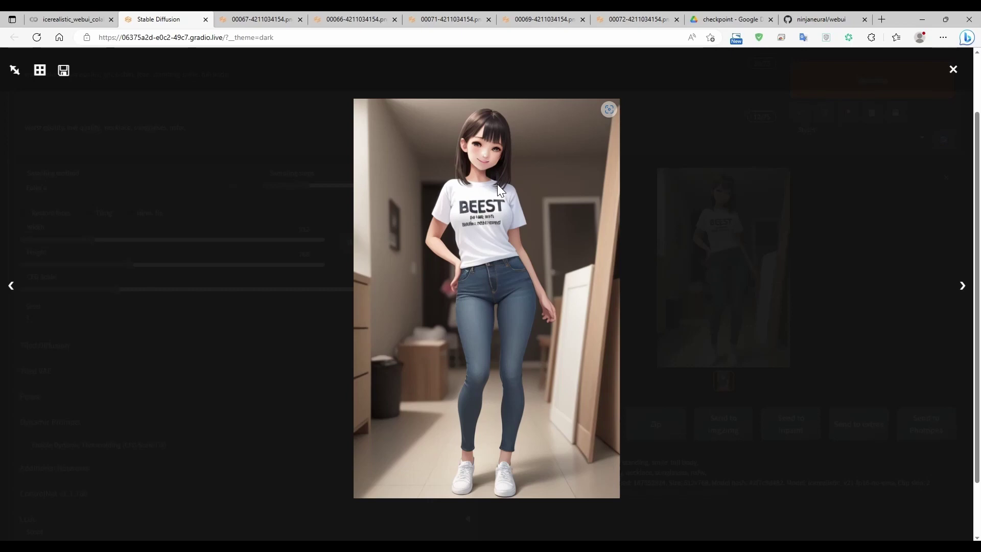
pyautogui.click(565, 210)
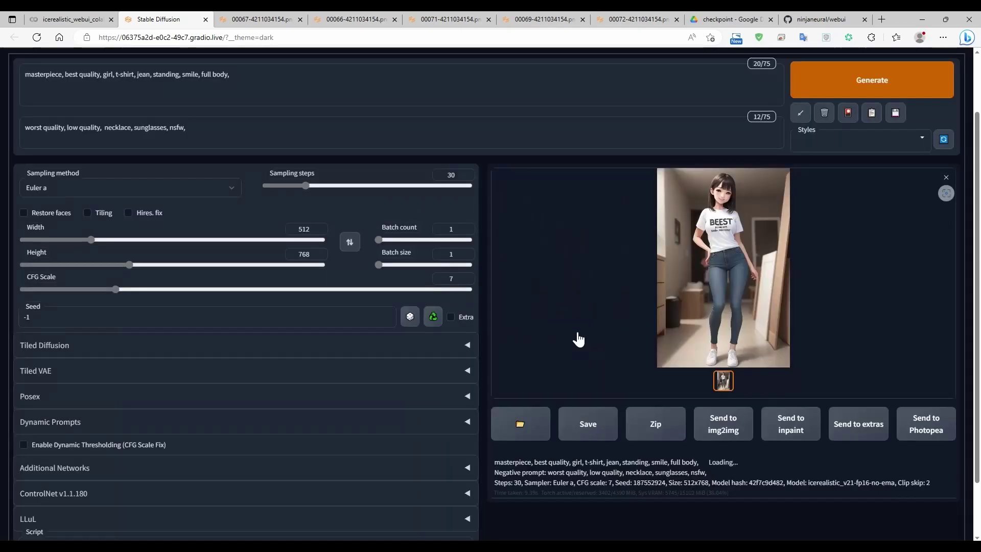
pyautogui.click(793, 433)
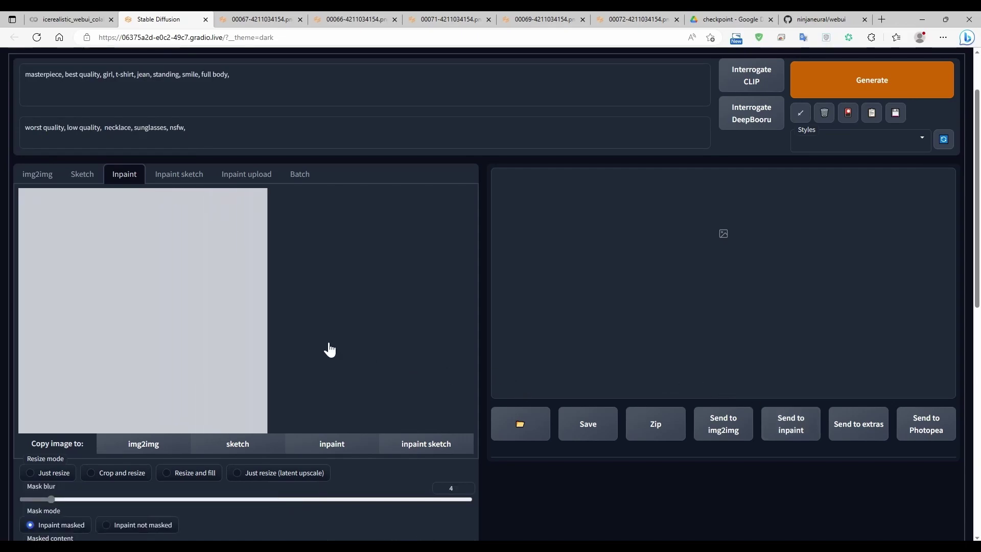
# Step: Paint a mask over the girl's face in the inpaint image and generate the inpainted version
pyautogui.scroll(-3, 255, 349)
pyautogui.scroll(3, 206, 382)
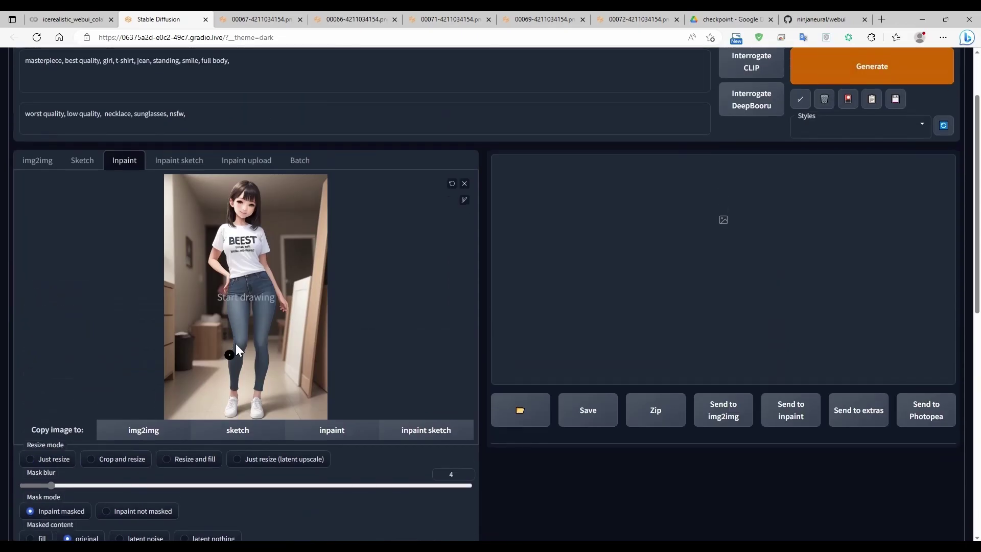
pyautogui.moveTo(244, 224); pyautogui.dragTo(237, 219)
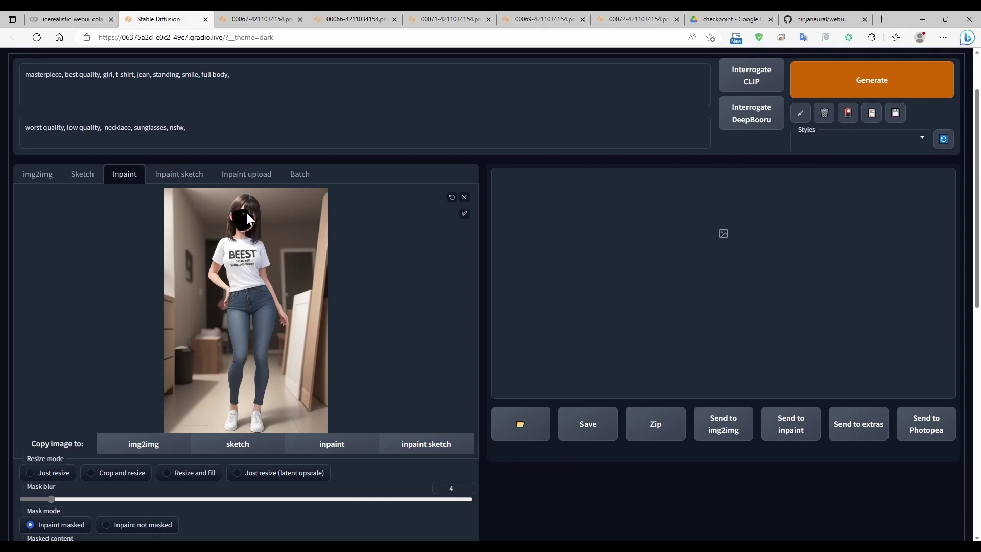
pyautogui.scroll(2, 665, 206)
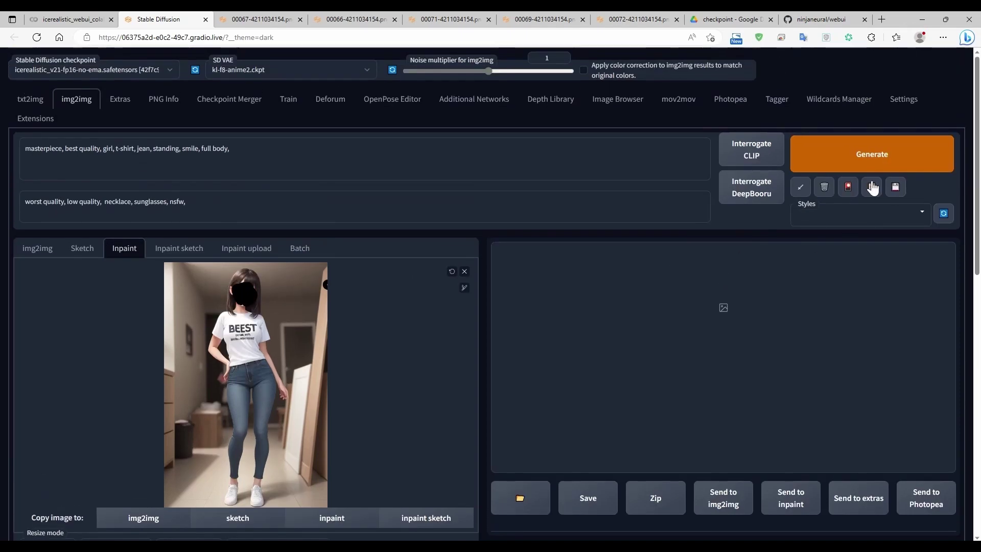
pyautogui.click(883, 164)
pyautogui.scroll(-2, 518, 314)
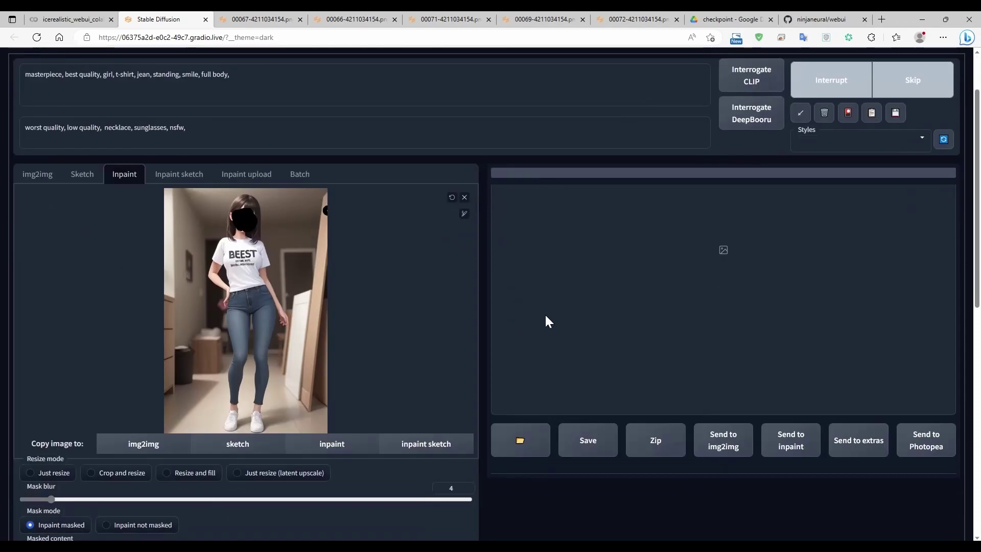
# Step: Open the inpainted result in the enlarged view and examine the redrawn face
pyautogui.scroll(-3, 498, 338)
pyautogui.scroll(3, 212, 196)
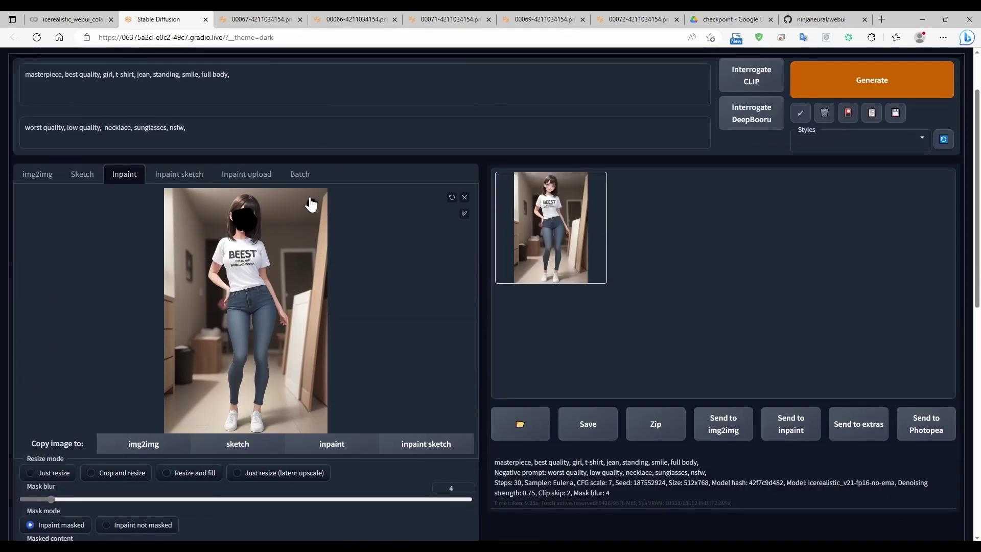
pyautogui.click(593, 235)
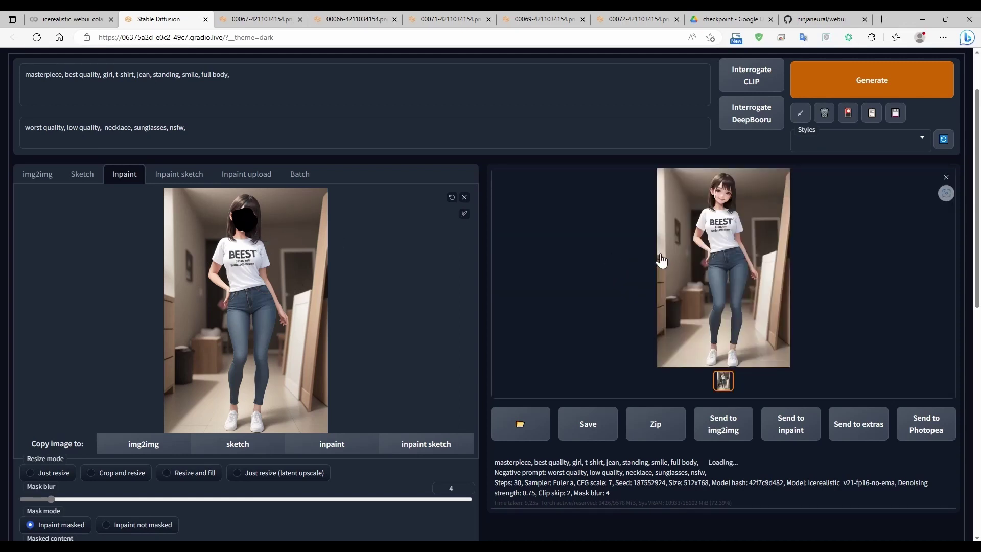
pyautogui.click(665, 258)
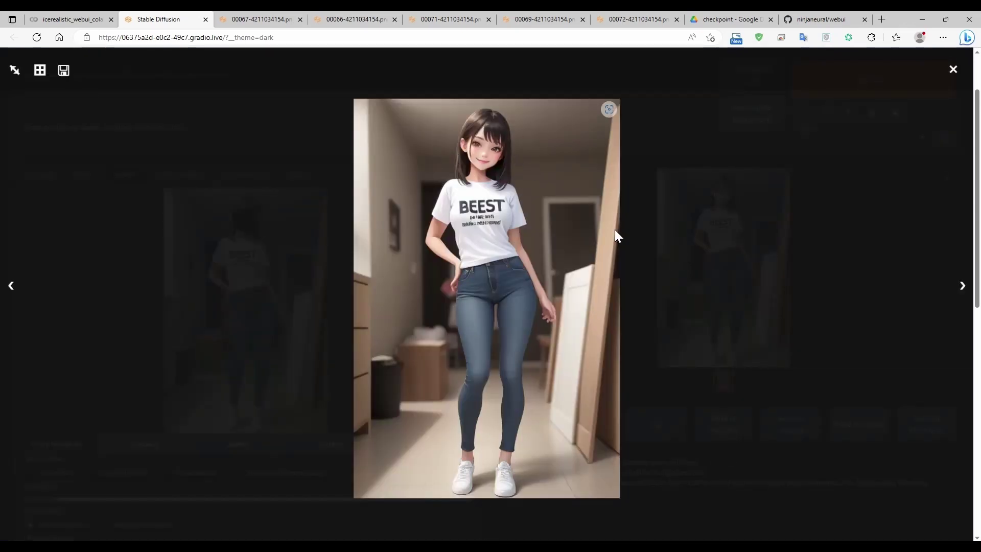
pyautogui.click(717, 290)
pyautogui.scroll(2, 138, 111)
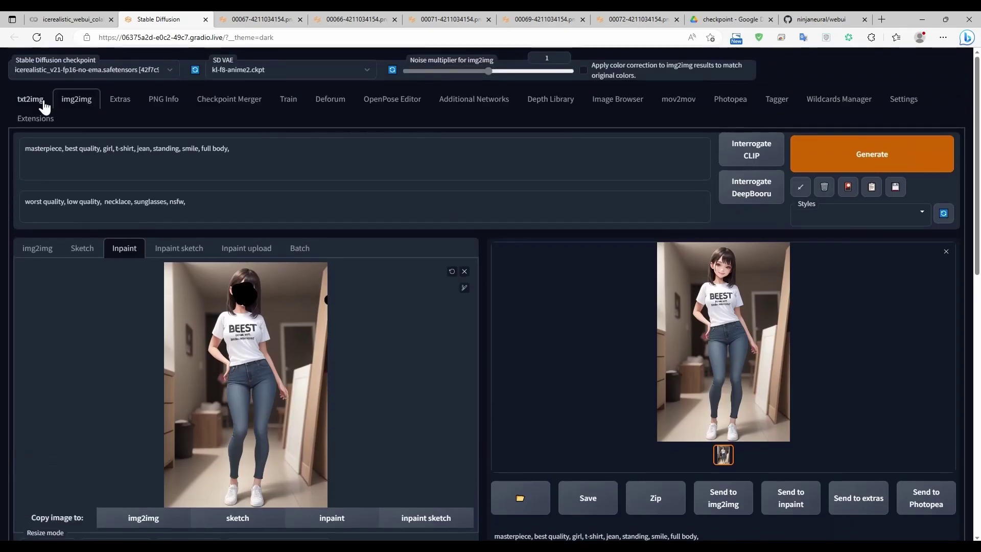